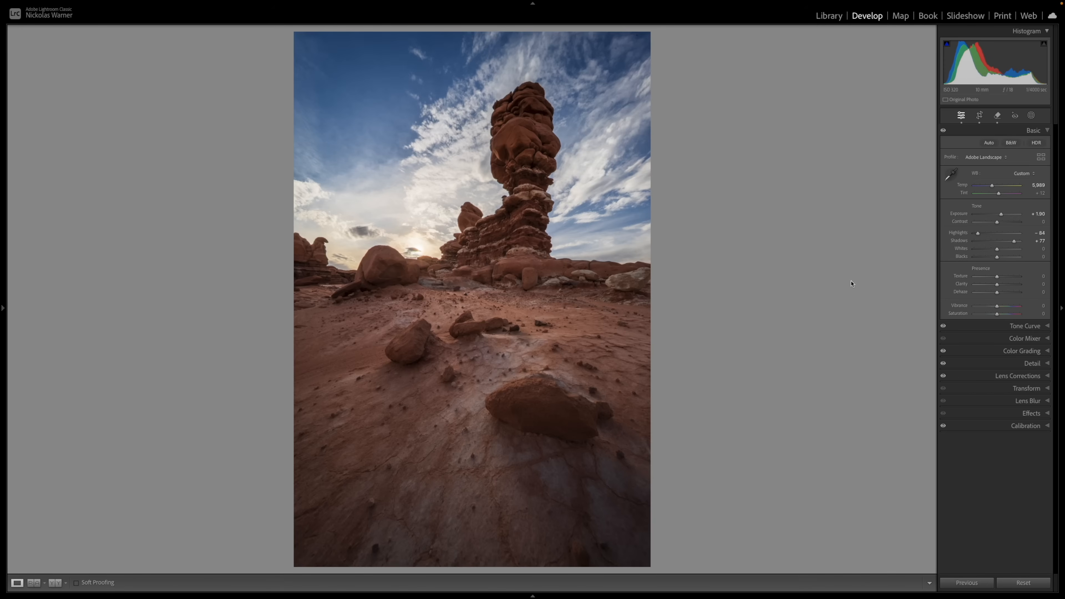
Add a linear gradient mask fading from the foreground up to the rock tower and lower its Blacks to -16
left_click(944, 131)
left_click(944, 130)
left_click(1031, 115)
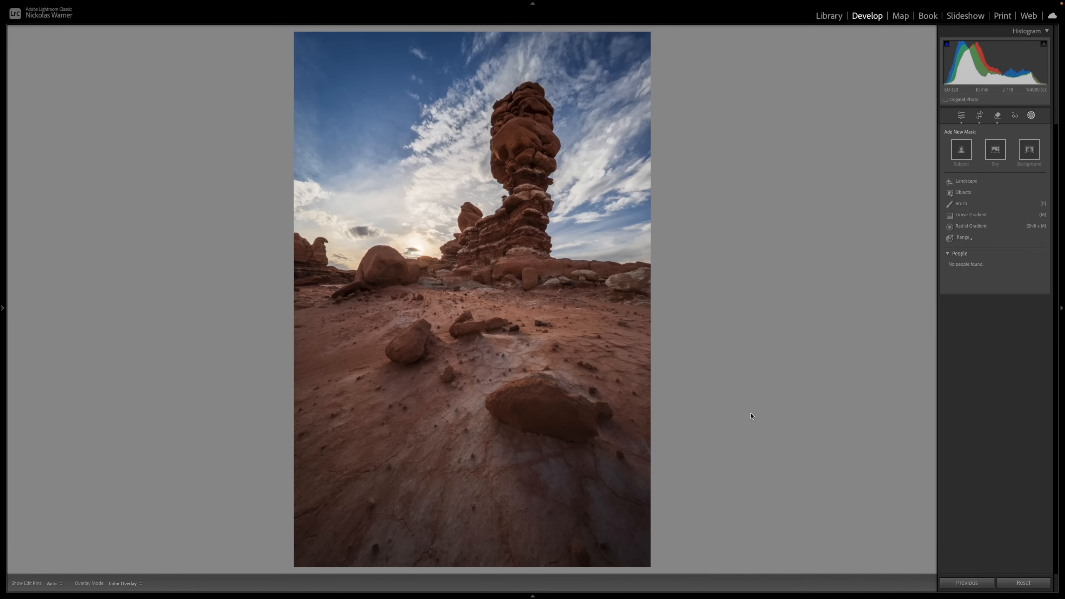
left_click(975, 214)
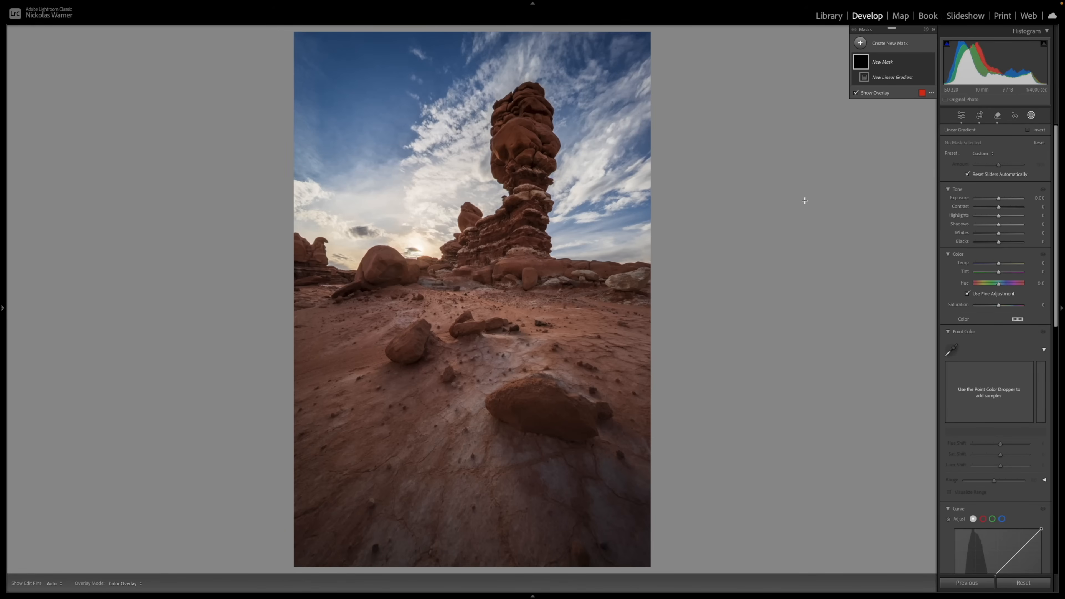
left_click_drag(572, 536, 526, 113)
left_click_drag(572, 537, 578, 594)
left_click_drag(547, 353, 551, 413)
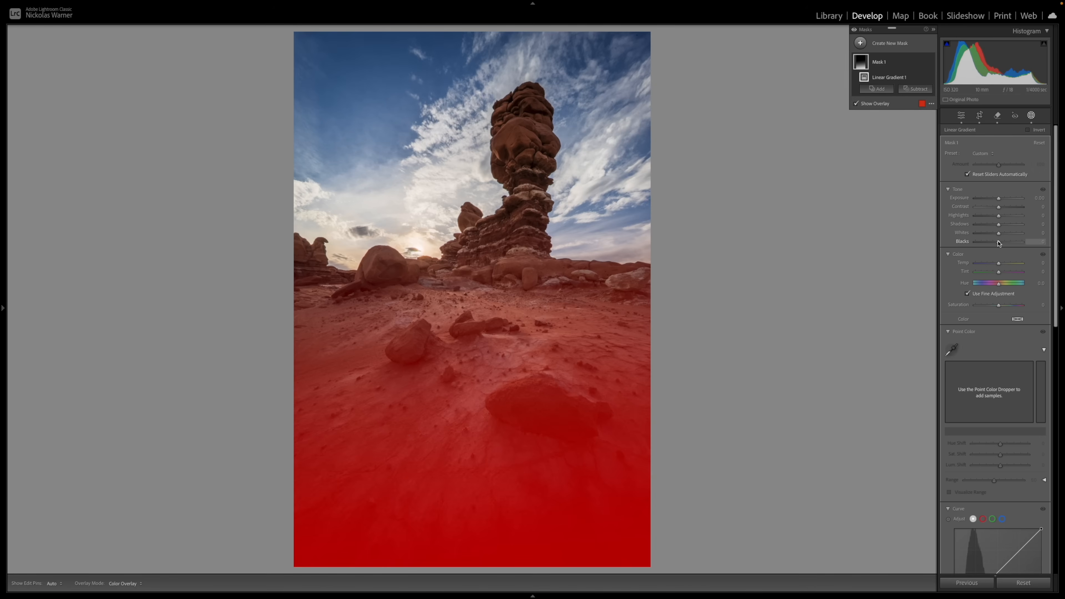
left_click_drag(999, 243, 994, 245)
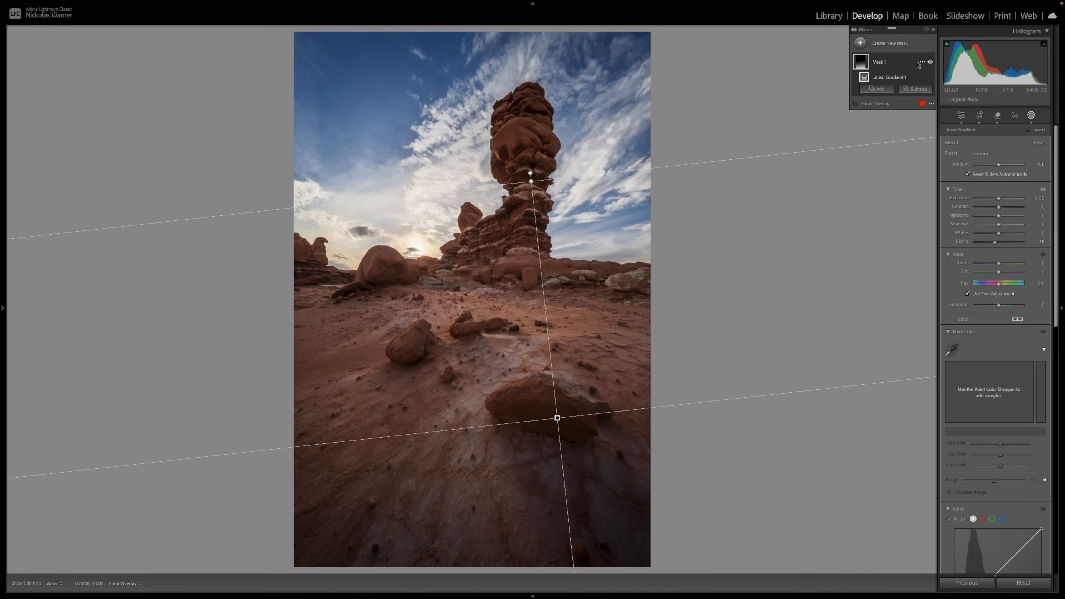
Duplicate and invert the linear gradient mask with Shadows 4 and Blacks 15, and subtract the sky from it
left_click(921, 63)
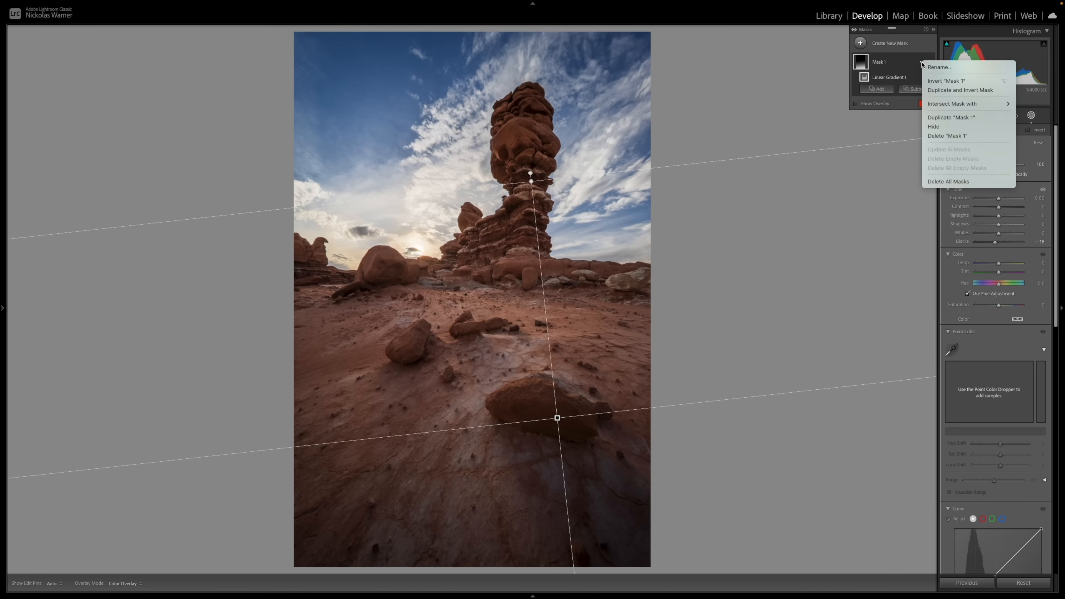
left_click(939, 90)
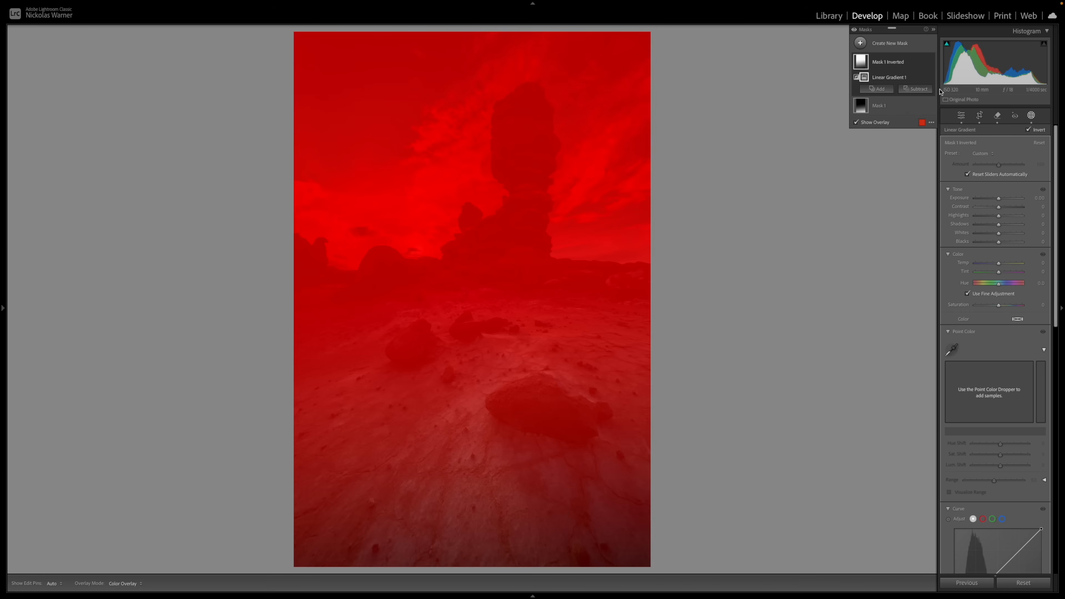
left_click_drag(999, 242, 1003, 227)
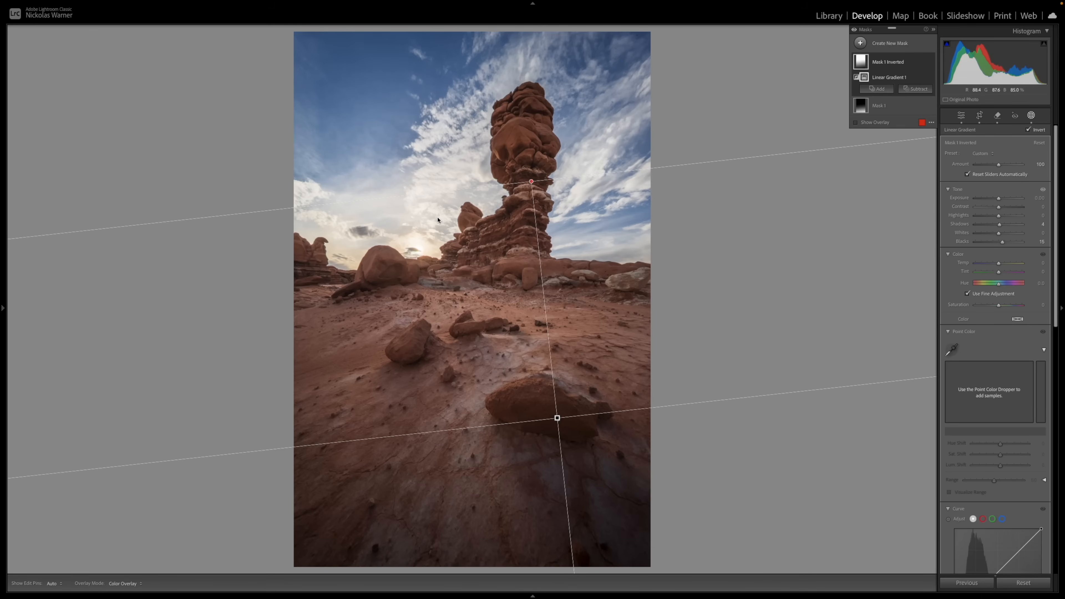
left_click(915, 89)
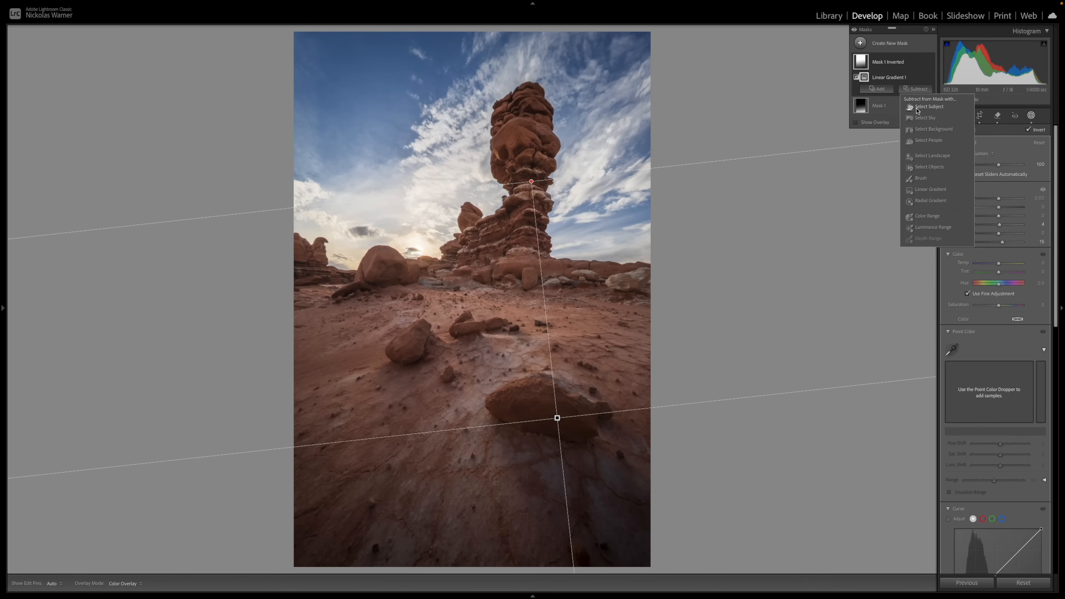
left_click(917, 118)
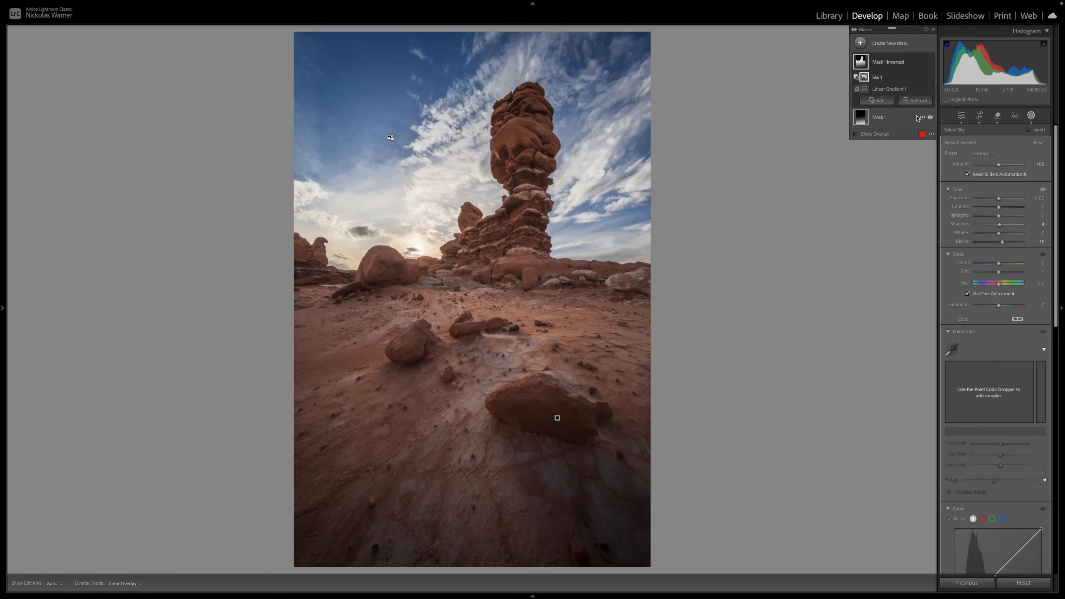
Compare the photo with and without the masks applied
left_click(855, 33)
left_click(855, 33)
left_click(855, 33)
left_click(855, 33)
Create a large, slightly tilted oval radial gradient mask centred on the small rock beside the tower's base
left_click(859, 43)
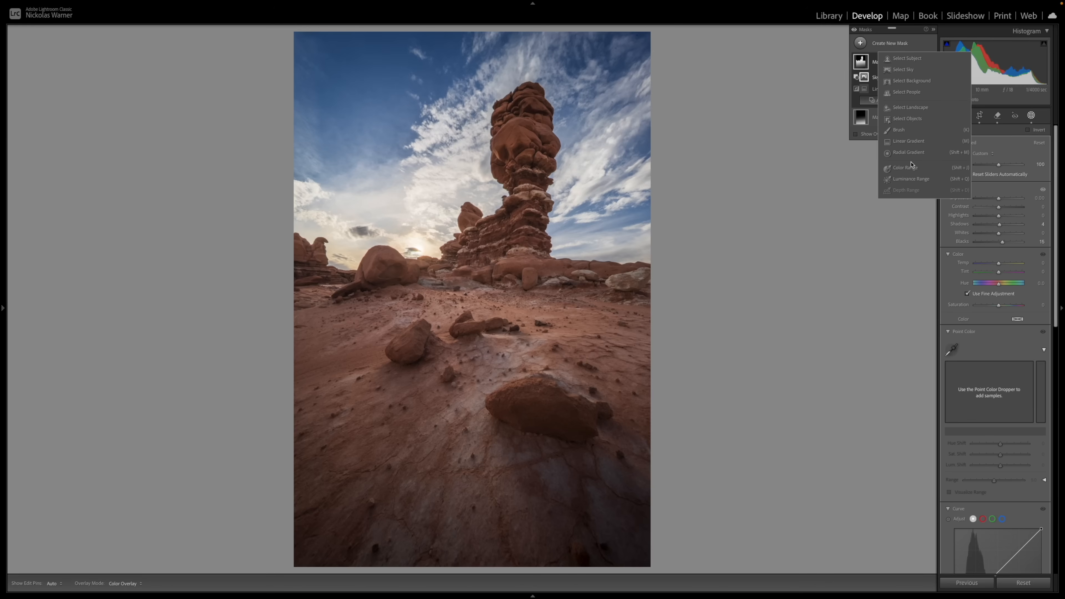
left_click(910, 152)
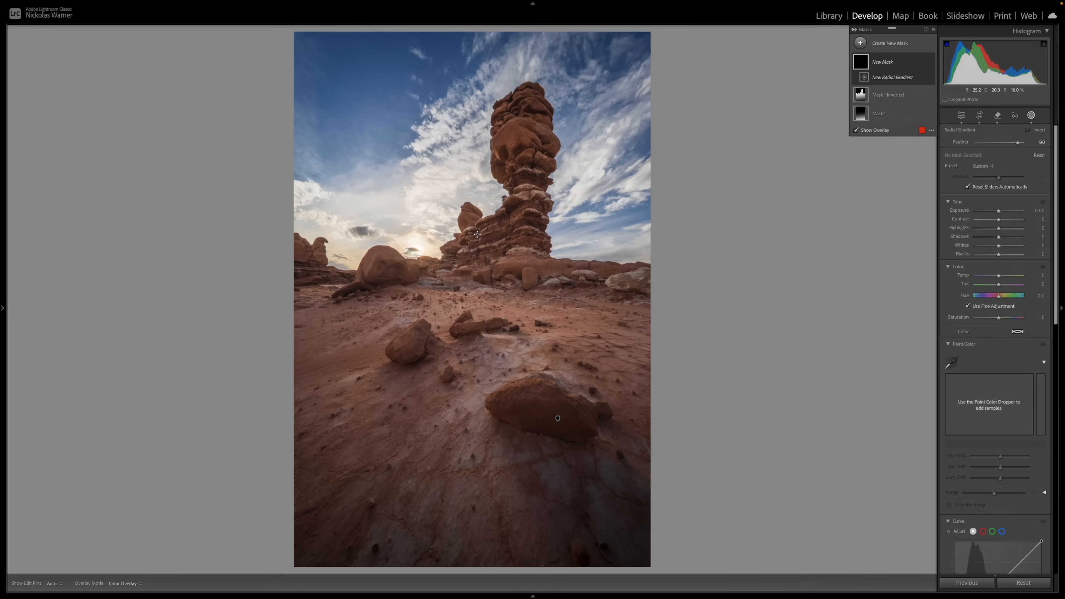
left_click_drag(477, 234, 657, 481)
left_click_drag(667, 236, 659, 264)
left_click_drag(568, 238, 560, 229)
key("o")
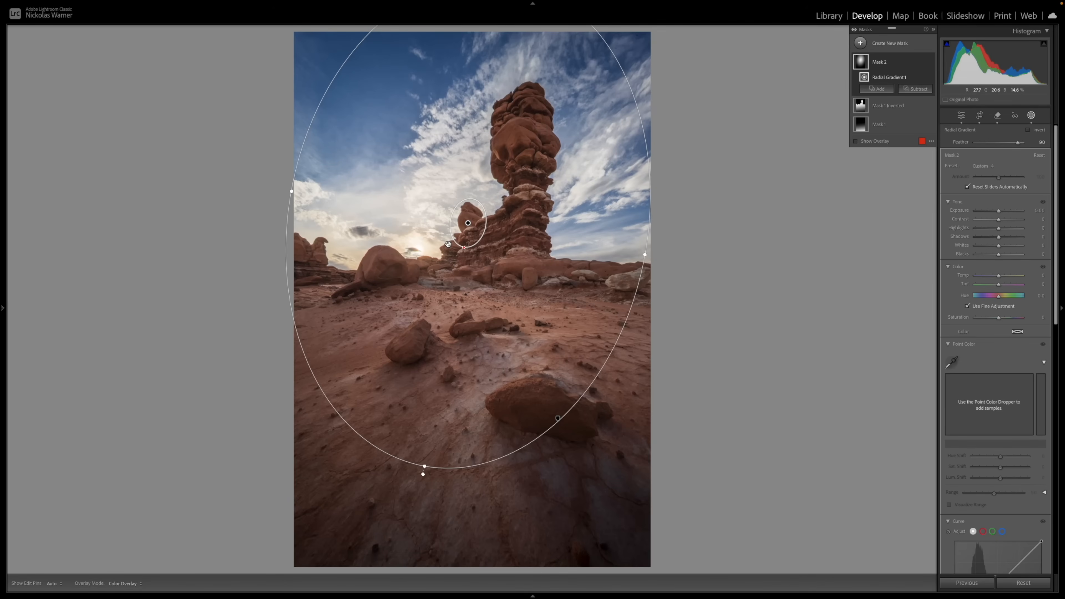
left_click_drag(541, 180, 539, 176)
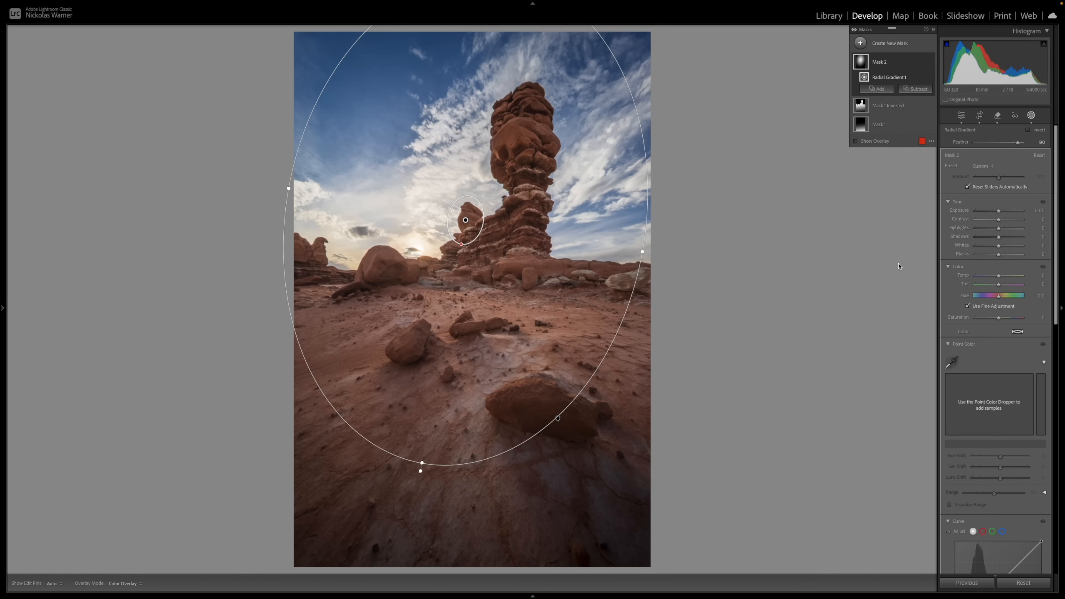
Set the radial gradient mask's Shadows to 17 and Temp to 6, leaving its Exposure at default
left_click_drag(999, 211, 1001, 212)
double_click(965, 211)
left_click_drag(999, 237, 1001, 237)
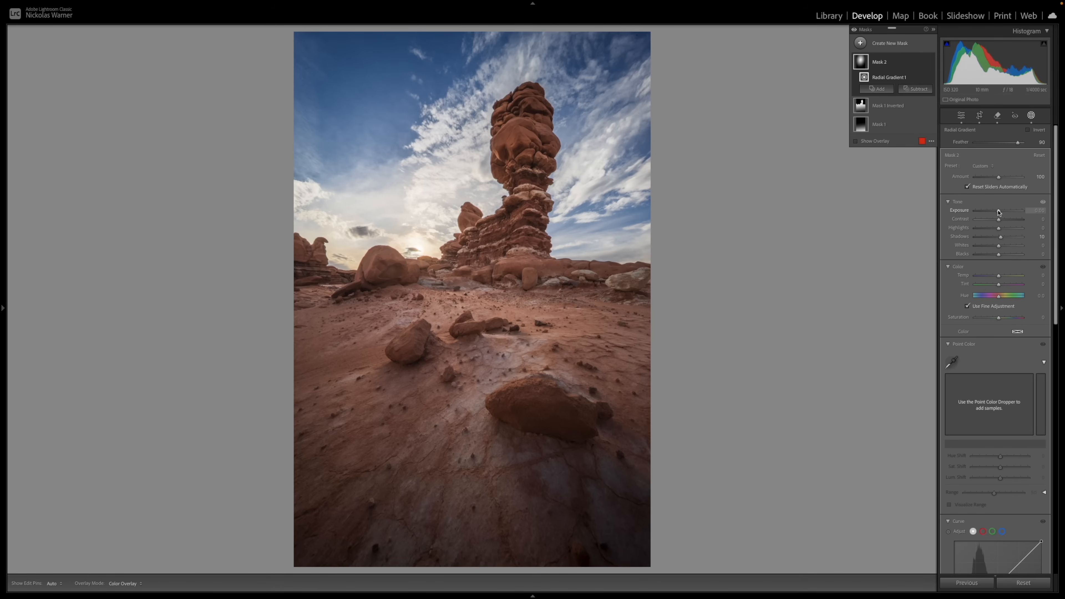
left_click_drag(1001, 237, 1003, 238)
left_click_drag(1000, 277, 1001, 277)
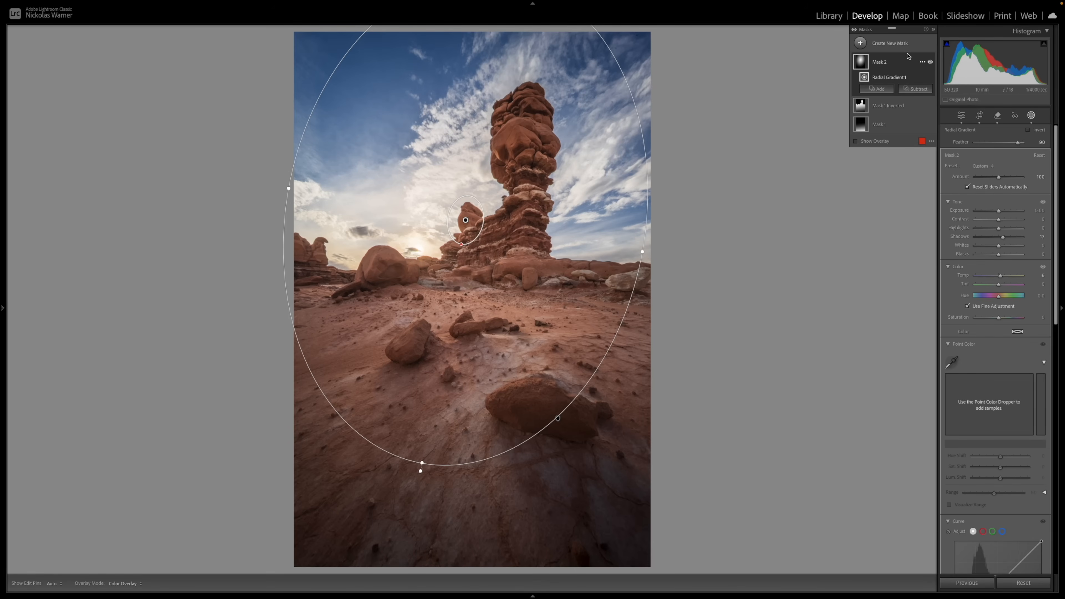
Duplicate and invert the radial gradient mask, and lower the copy's Exposure to -0.16
right_click(921, 64)
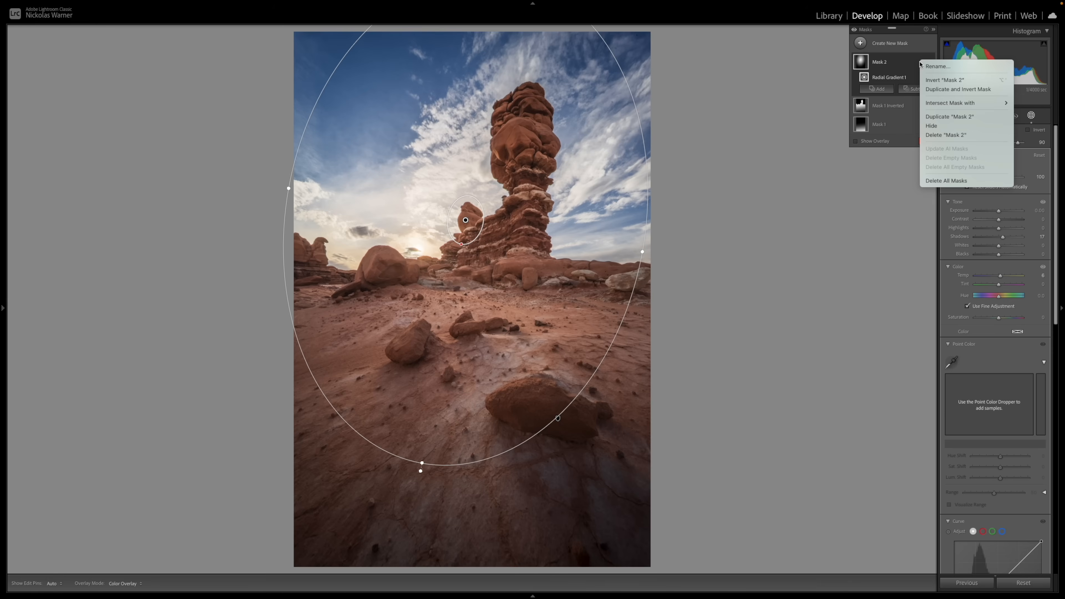
left_click(934, 89)
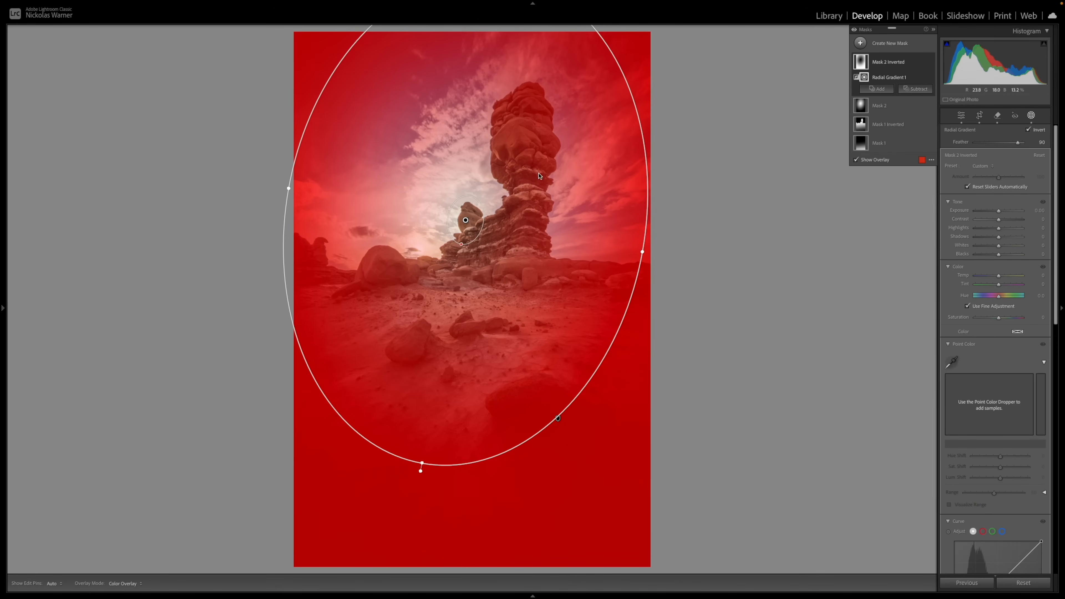
left_click_drag(999, 214, 998, 213)
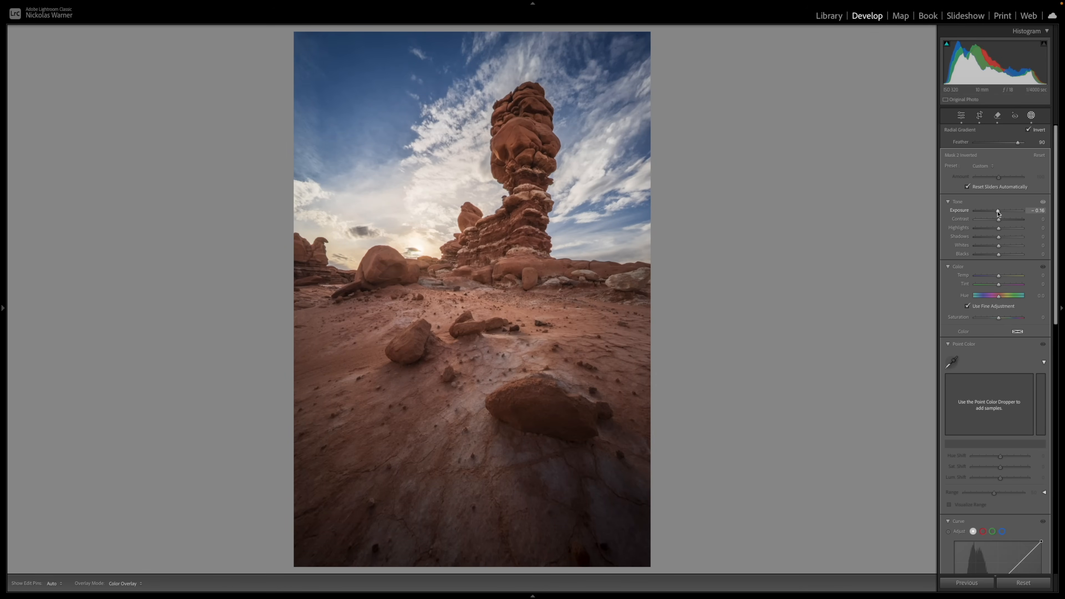
key("Escape")
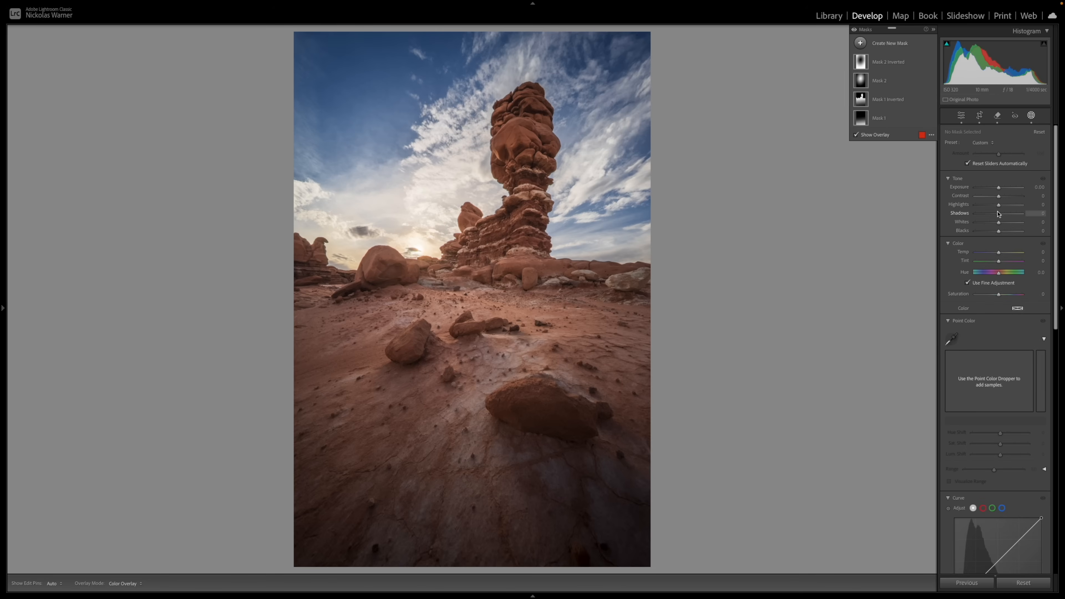
Create a wide, slightly tilted radial gradient mask centred on the sun at the horizon and extending past the photo's sides
left_click(855, 32)
left_click(855, 32)
left_click(861, 43)
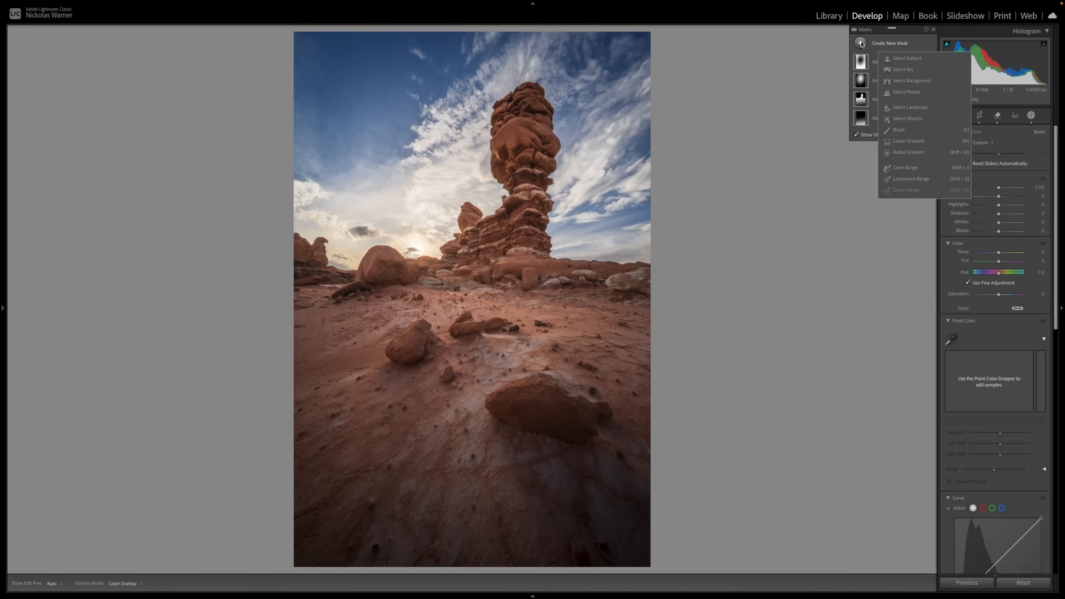
left_click(900, 153)
left_click_drag(427, 270, 783, 438)
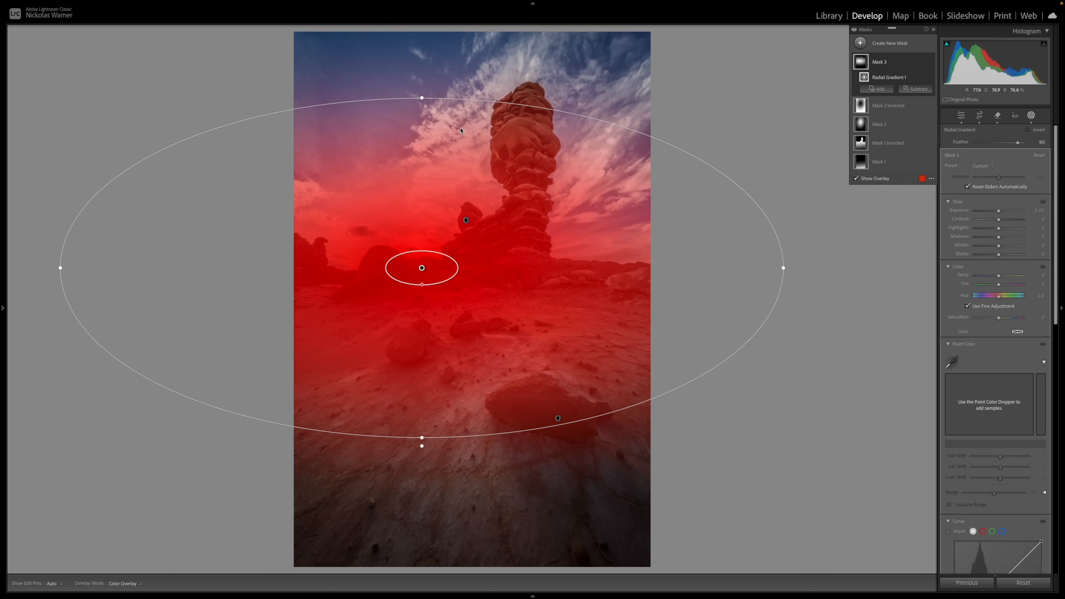
left_click_drag(425, 98, 430, 95)
left_click_drag(409, 191, 415, 186)
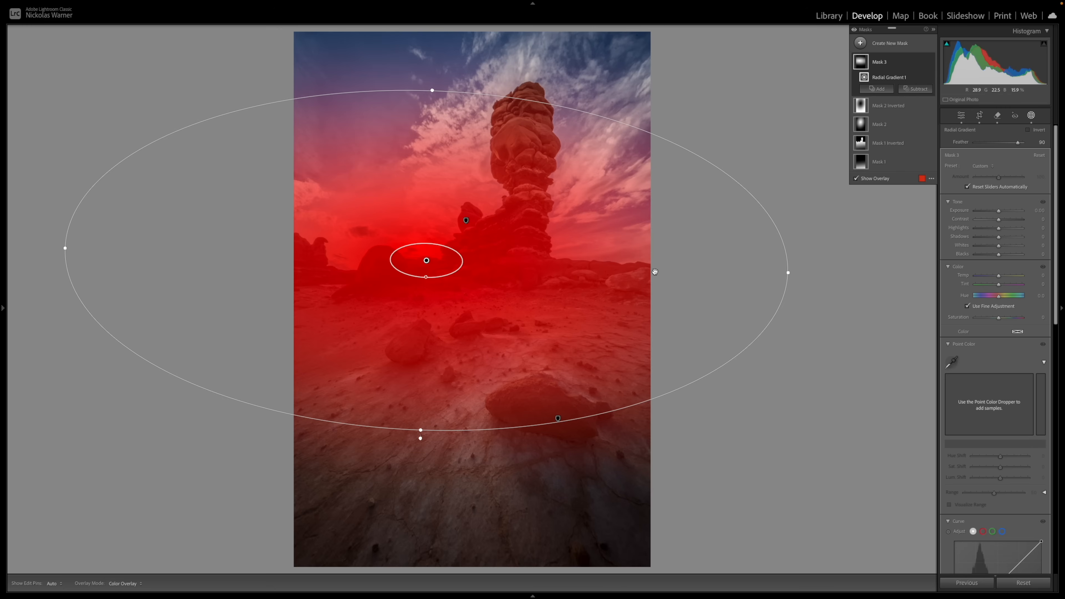
Intersect the sun's radial mask with the sky, and set Shadows to 16, Blacks to 22 and Temp to 4
mouse_move(922, 79)
left_click(923, 78)
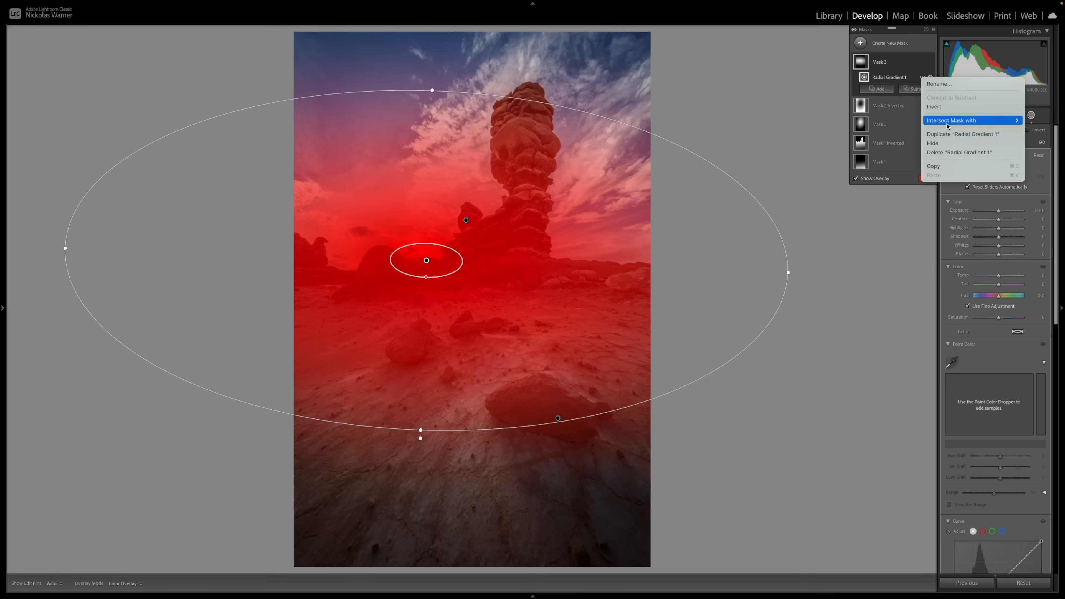
mouse_move(947, 122)
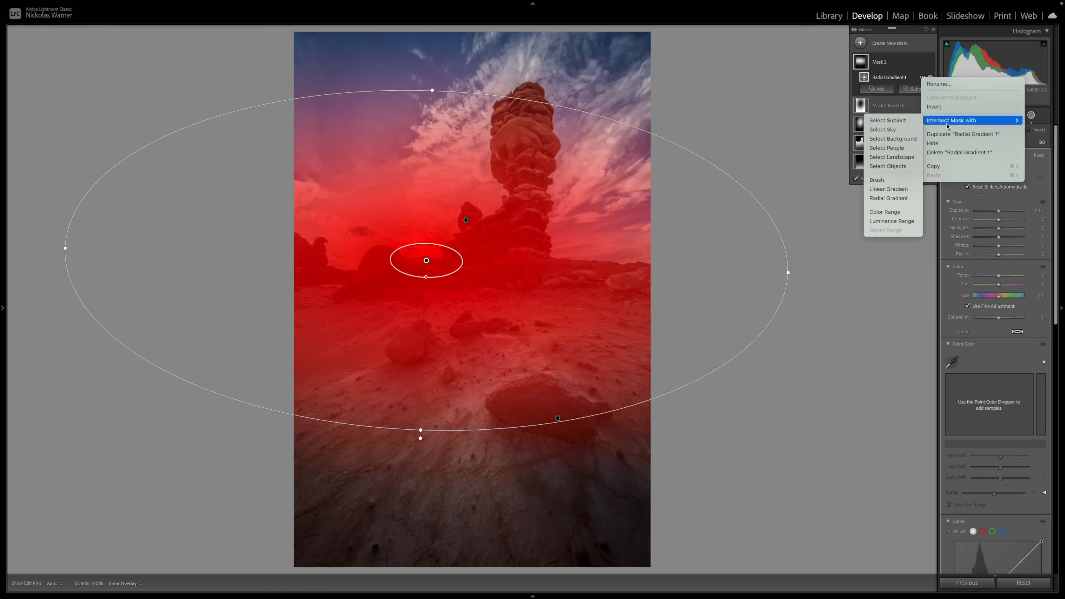
left_click(902, 130)
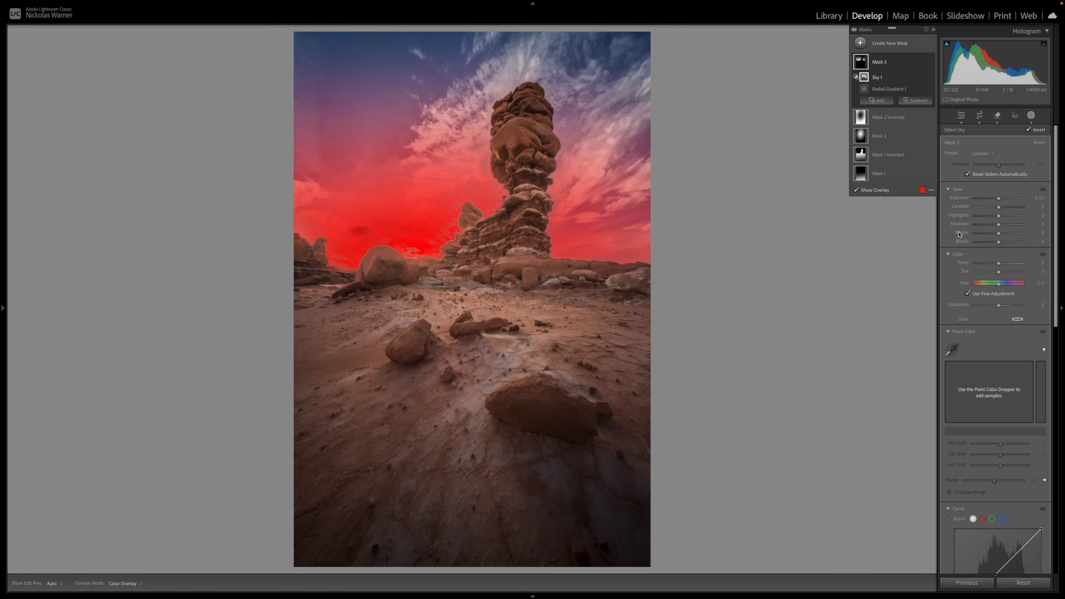
left_click_drag(999, 225, 1000, 263)
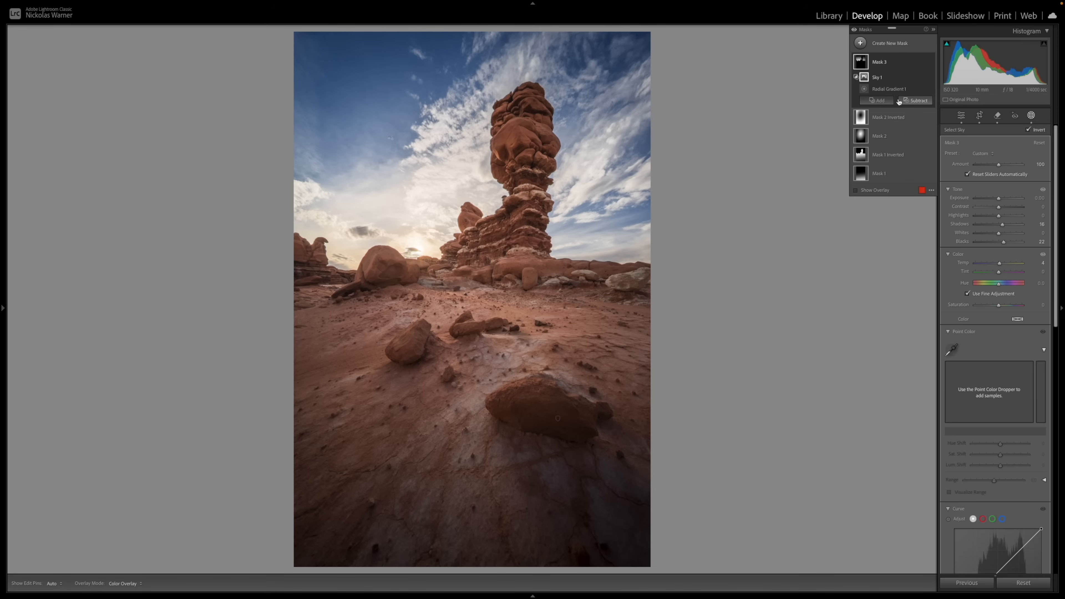
Compare the photo with and without the sun glow mask
left_click(929, 61)
left_click(929, 61)
left_click(930, 61)
Add a luminance range mask with range 0/59 to 100/100 and set its Temp to 10
left_click(863, 44)
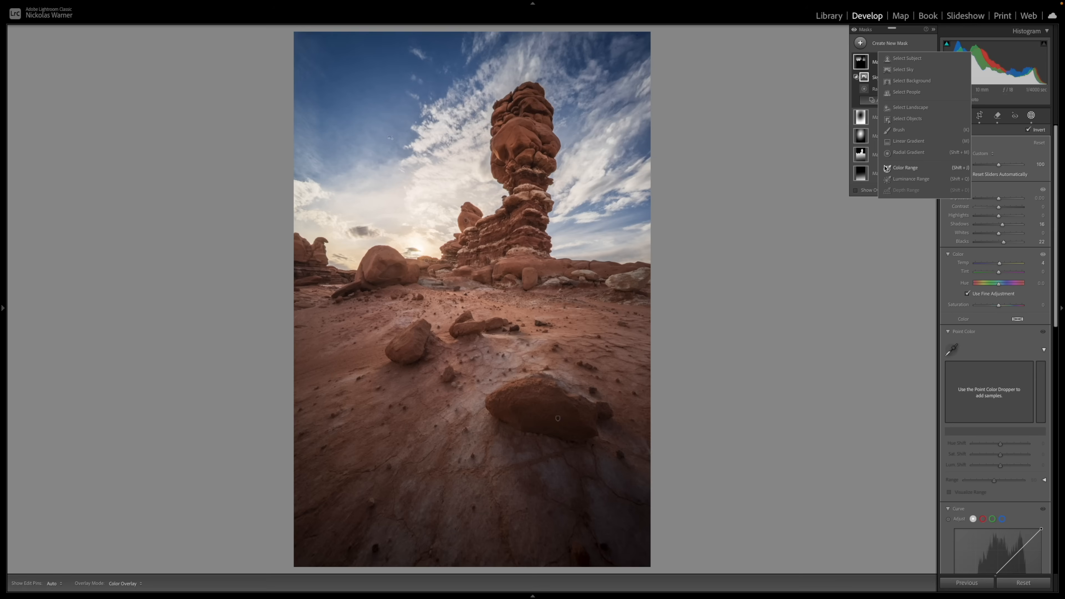
left_click(894, 180)
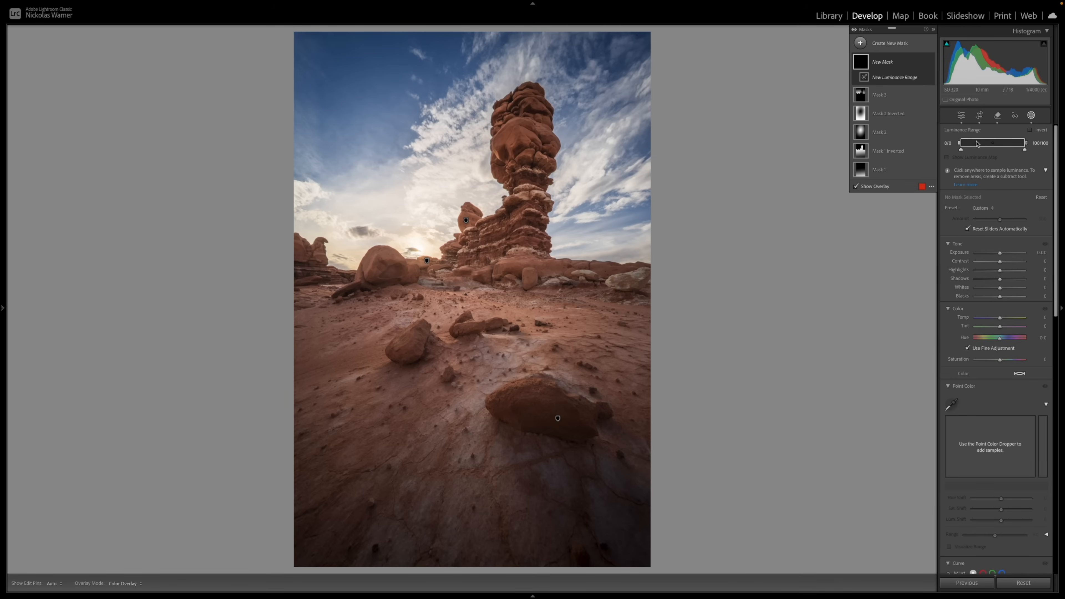
left_click_drag(965, 144, 1026, 147)
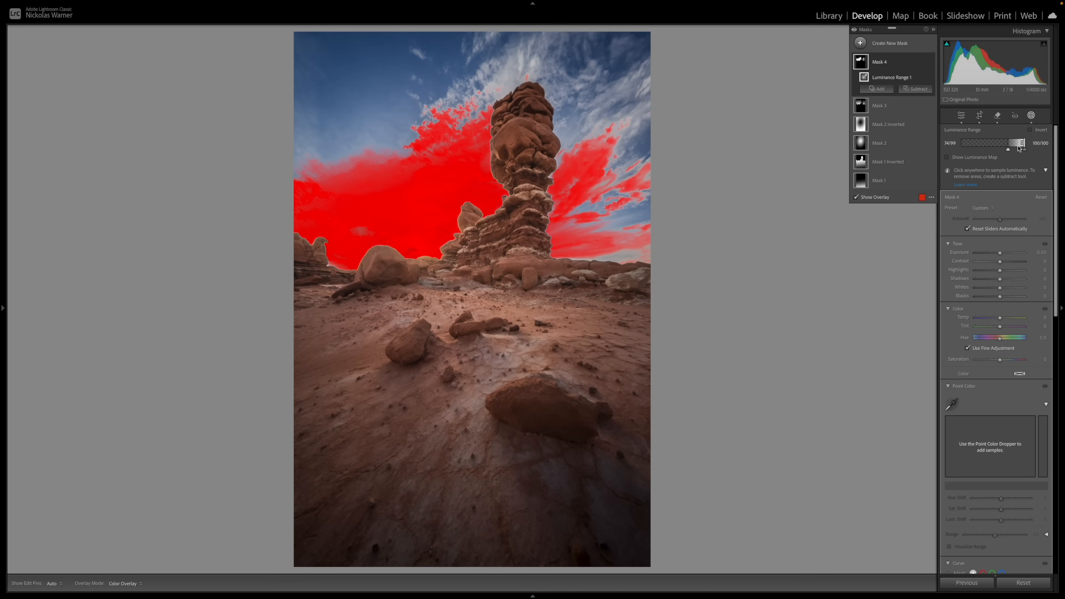
left_click_drag(1009, 149, 944, 150)
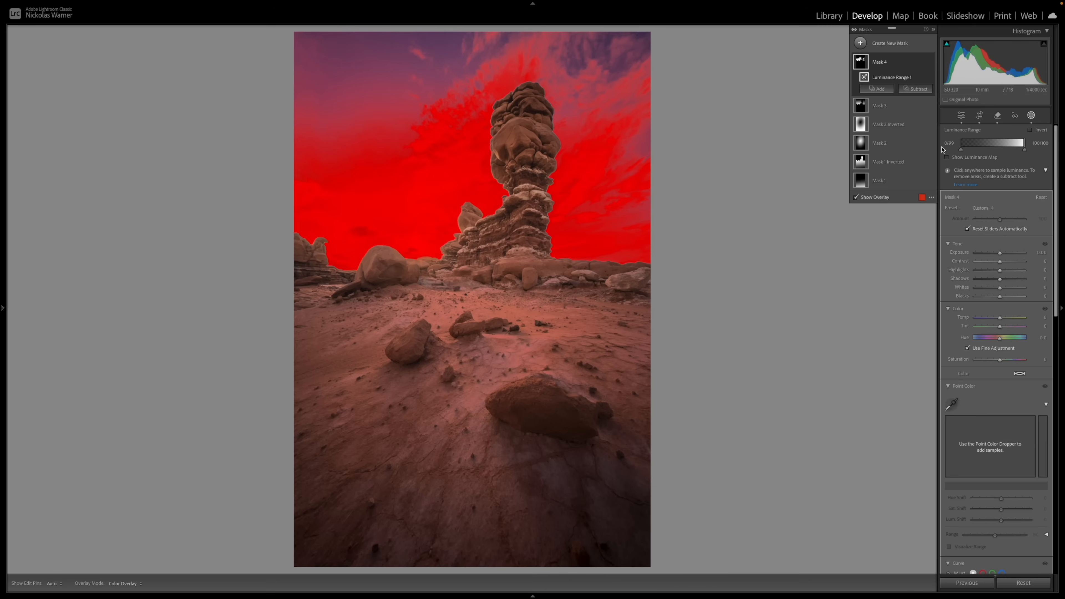
left_click_drag(1022, 146, 997, 145)
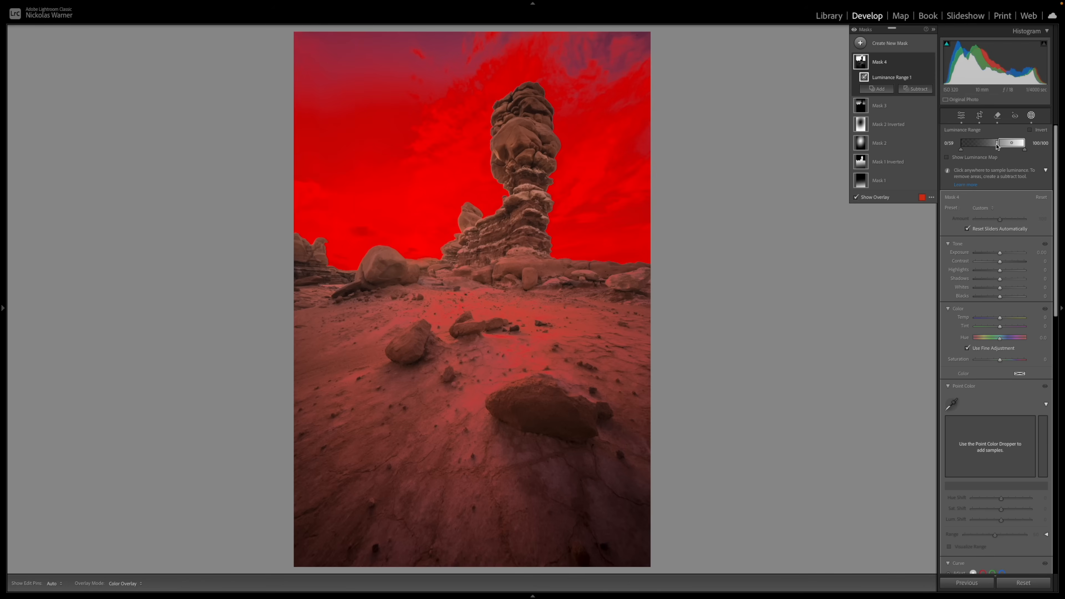
left_click_drag(1001, 318, 1004, 321)
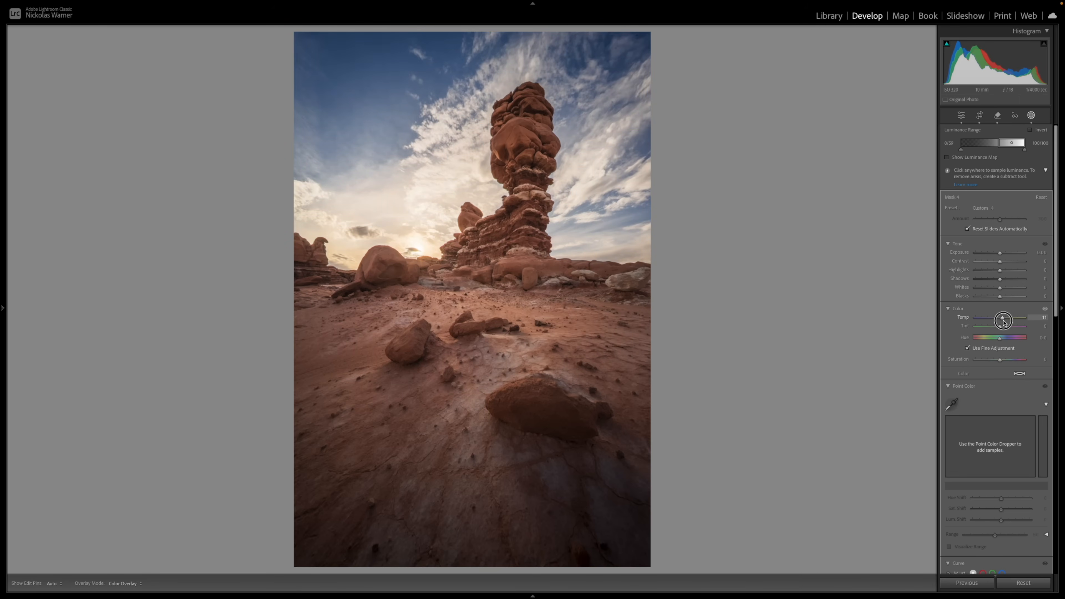
left_click_drag(1004, 321, 1004, 322)
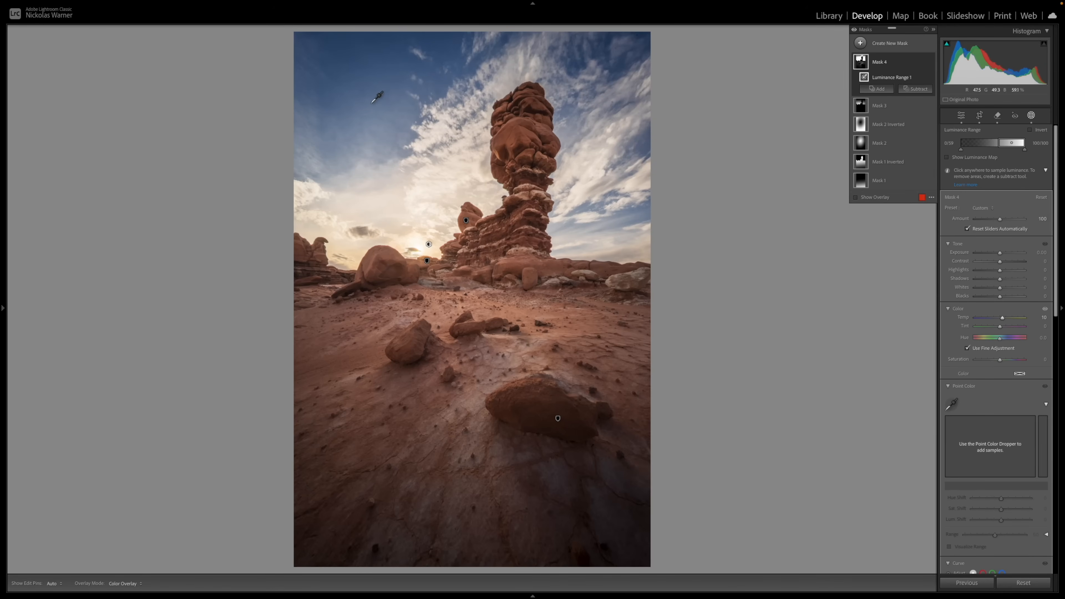
Subtract a colour range sampled from the deep blue sky at the photo's upper left from the luminance mask
left_click(916, 88)
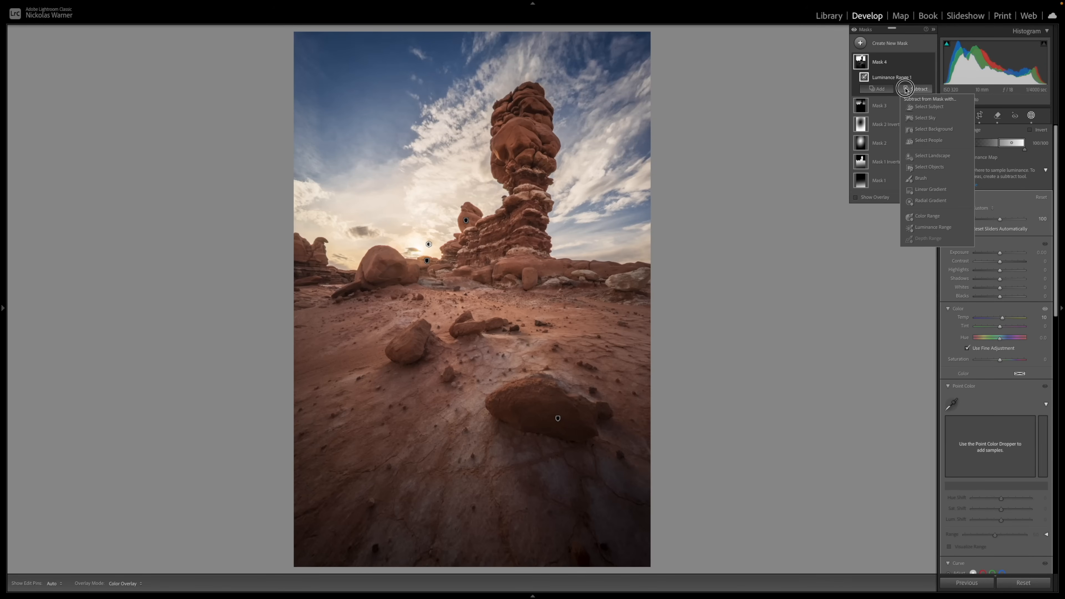
left_click(930, 217)
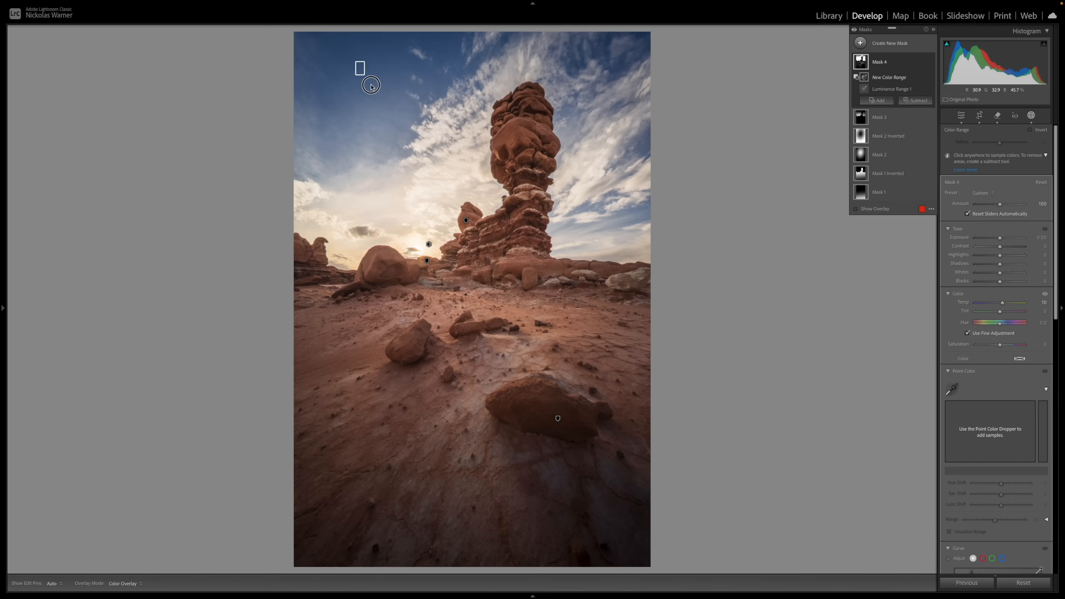
left_click(364, 74)
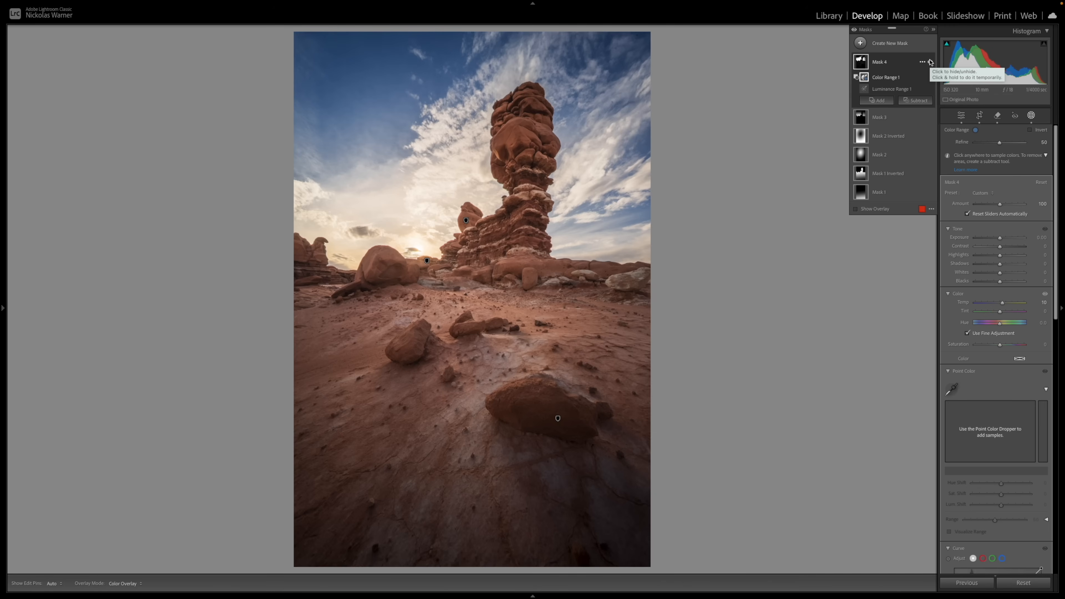
Compare the photo with and without the warm luminance mask
left_click(931, 63)
left_click(931, 63)
left_click(930, 63)
left_click(931, 62)
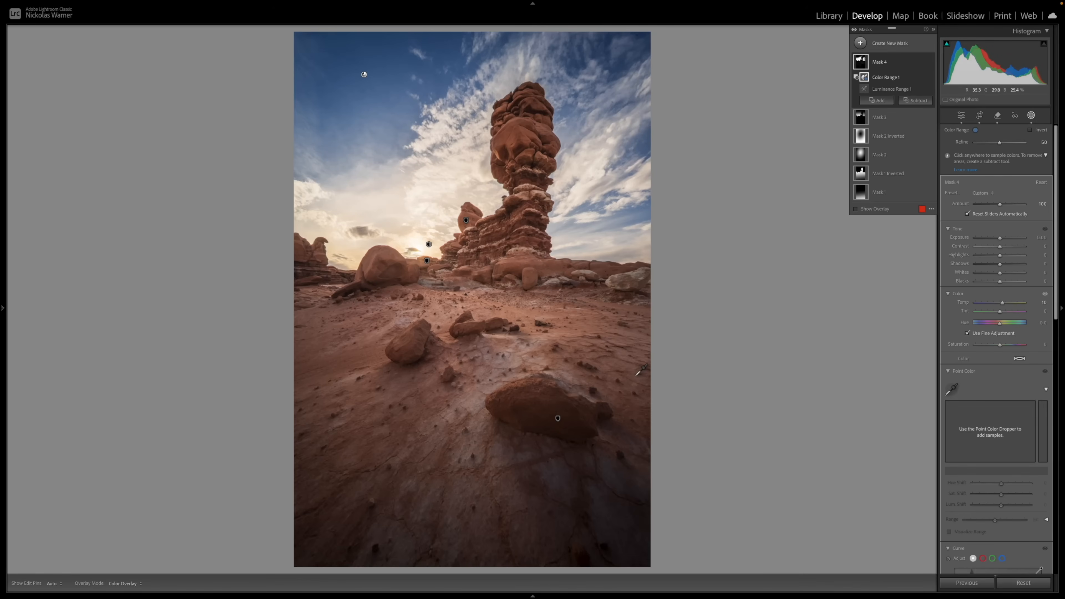
Add a brush mask with Whites 100, Exposure 0.30 and brush Feather 100, and hide the edit pins
left_click(860, 44)
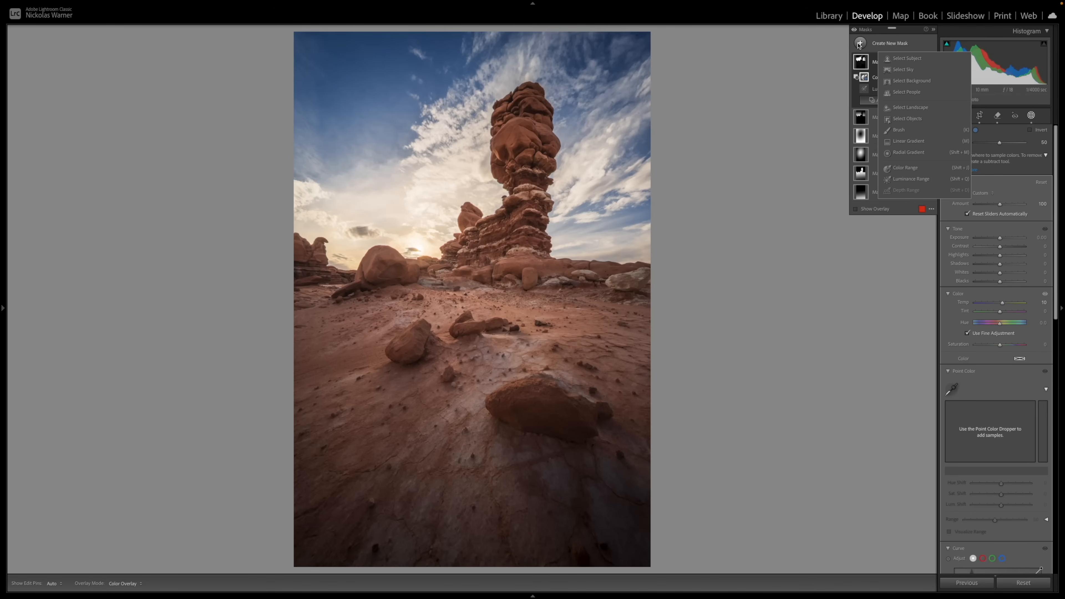
left_click(899, 130)
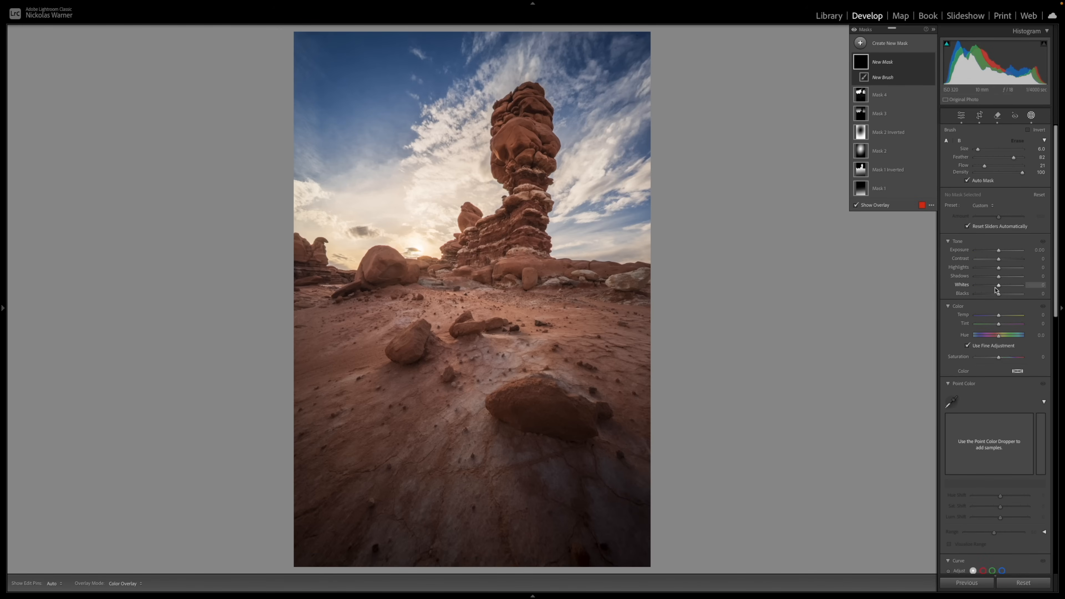
left_click_drag(998, 286, 1040, 285)
left_click_drag(999, 251, 1001, 252)
left_click_drag(1012, 158, 1026, 158)
key("h")
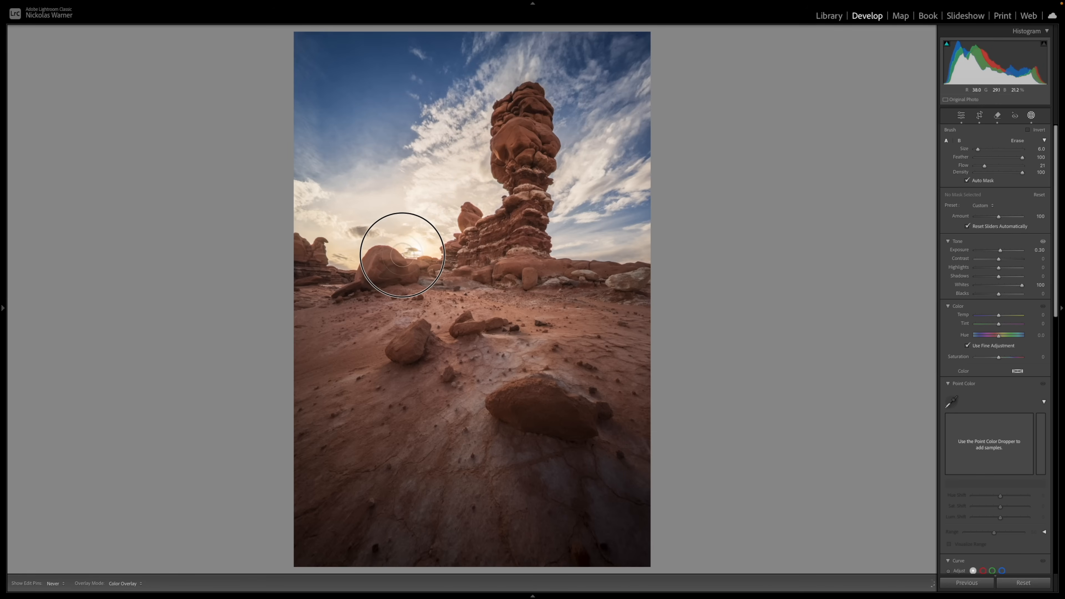
Paint the brush mask over the sun-facing side of the rock tower and the ground and rocks in the foreground
left_click_drag(478, 227, 505, 199)
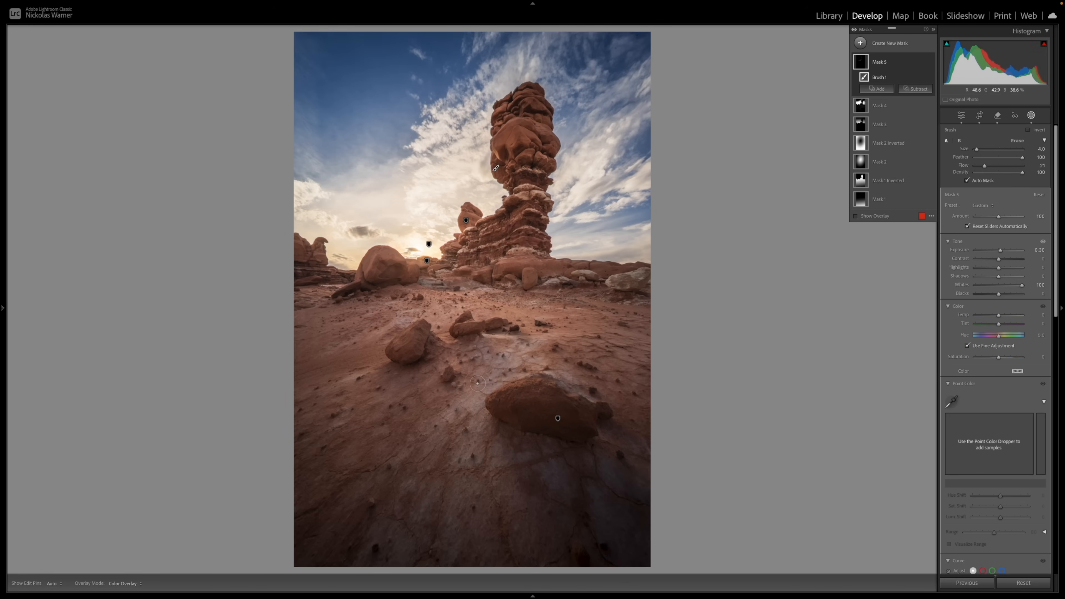
mouse_move(503, 406)
left_mouse_down()
mouse_move(543, 377)
mouse_move(503, 394)
mouse_move(498, 412)
mouse_move(550, 382)
left_mouse_up()
mouse_move(484, 381)
left_mouse_down()
mouse_move(494, 388)
mouse_move(474, 441)
left_mouse_up()
scroll(465, 435, "up", 4)
mouse_move(474, 394)
left_mouse_down()
mouse_move(455, 473)
mouse_move(516, 520)
mouse_move(498, 467)
mouse_move(459, 493)
mouse_move(480, 458)
mouse_move(504, 530)
mouse_move(499, 520)
left_mouse_up()
mouse_move(449, 470)
left_mouse_down()
mouse_move(423, 434)
mouse_move(399, 473)
mouse_move(390, 453)
left_mouse_up()
left_click_drag(356, 369, 351, 398)
left_click(371, 377)
mouse_move(421, 329)
left_mouse_down()
mouse_move(398, 351)
mouse_move(406, 341)
left_mouse_up()
Paint light with a size 5 brush along the sun-facing edges of the foreground boulders
key("[")
key("[")
key("z")
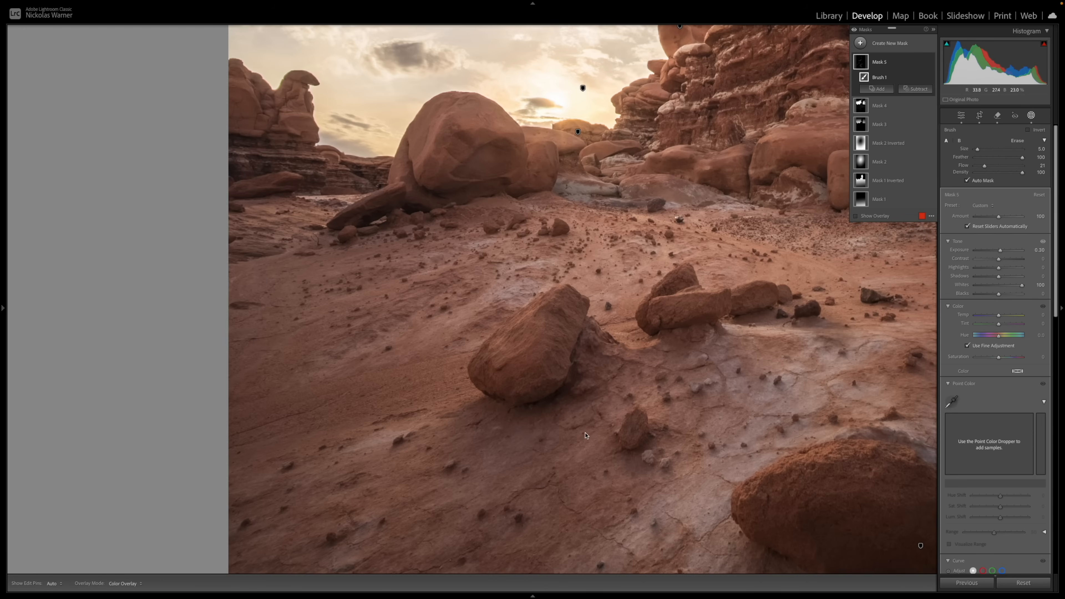
left_click_drag(667, 463, 388, 382)
left_click_drag(607, 447, 551, 431)
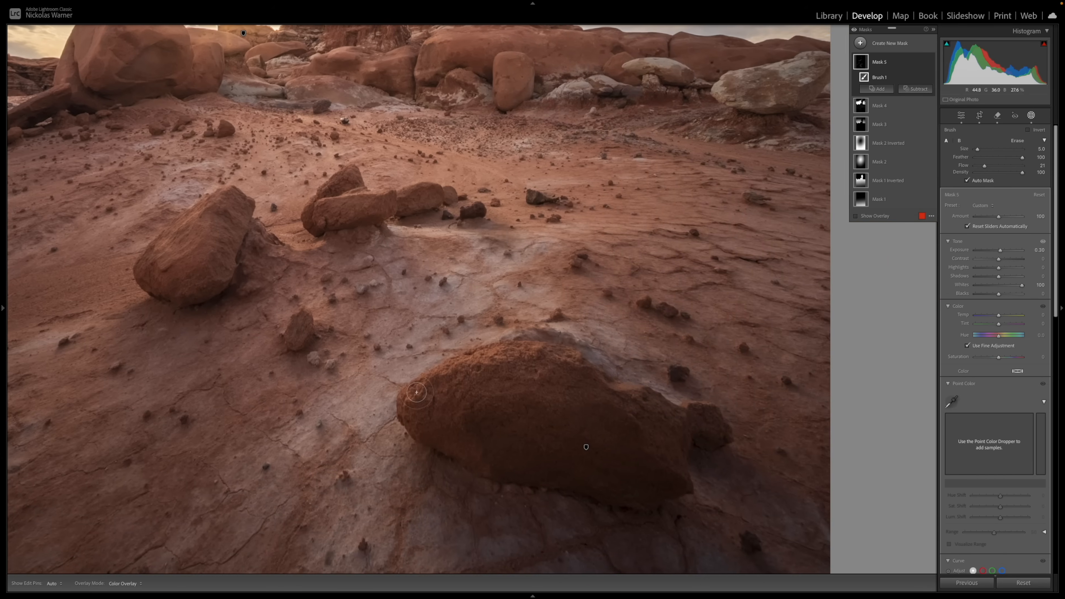
key("h")
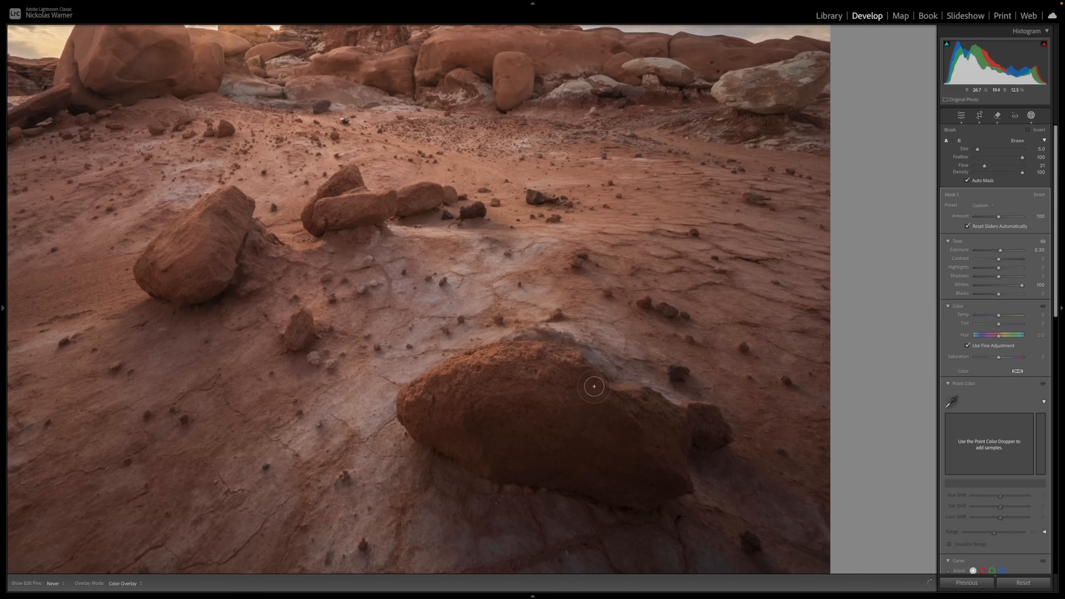
key("h")
left_click_drag(348, 298, 443, 391)
key("h")
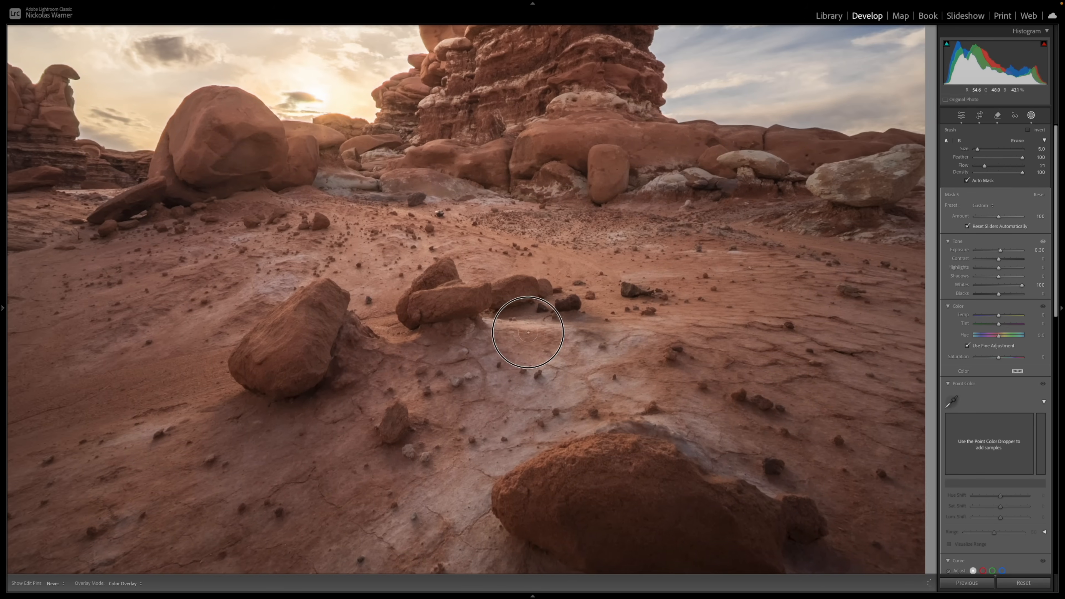
key("h")
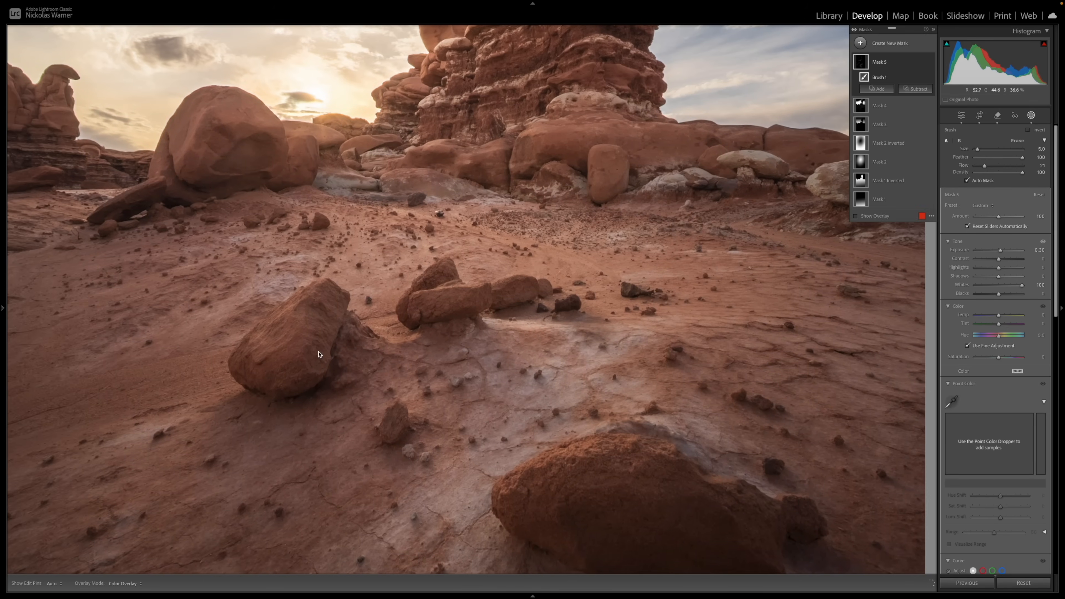
Enlarge the brush to size 10 and paint light over the small balanced rock and the tower's lower sun-facing edge
scroll(378, 299, "up", 2)
key("h")
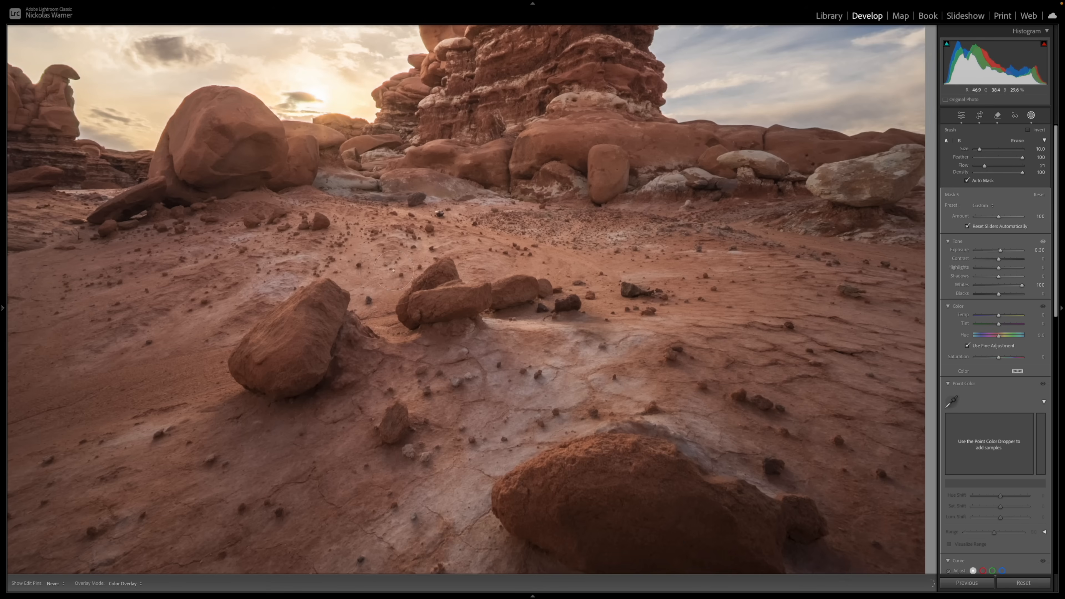
key("h")
key("z")
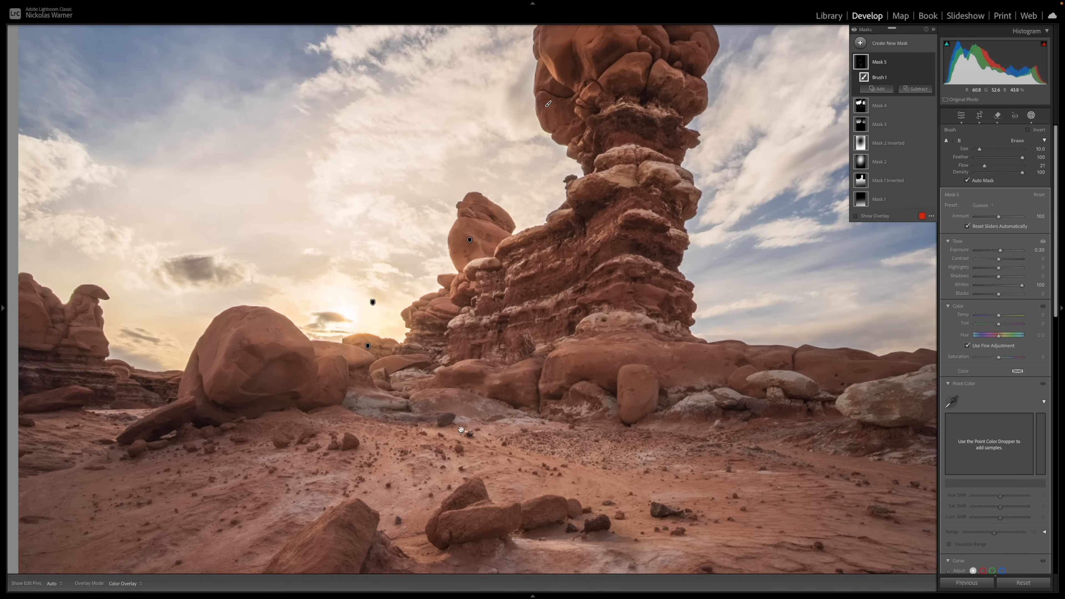
key("h")
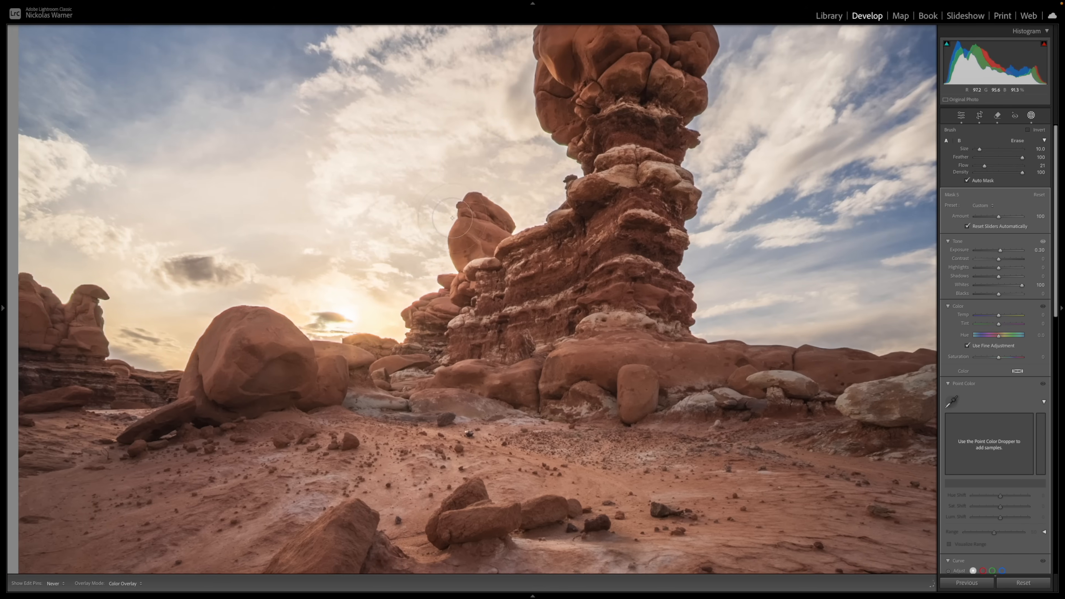
key("h")
left_click_drag(555, 234, 463, 352)
key("h")
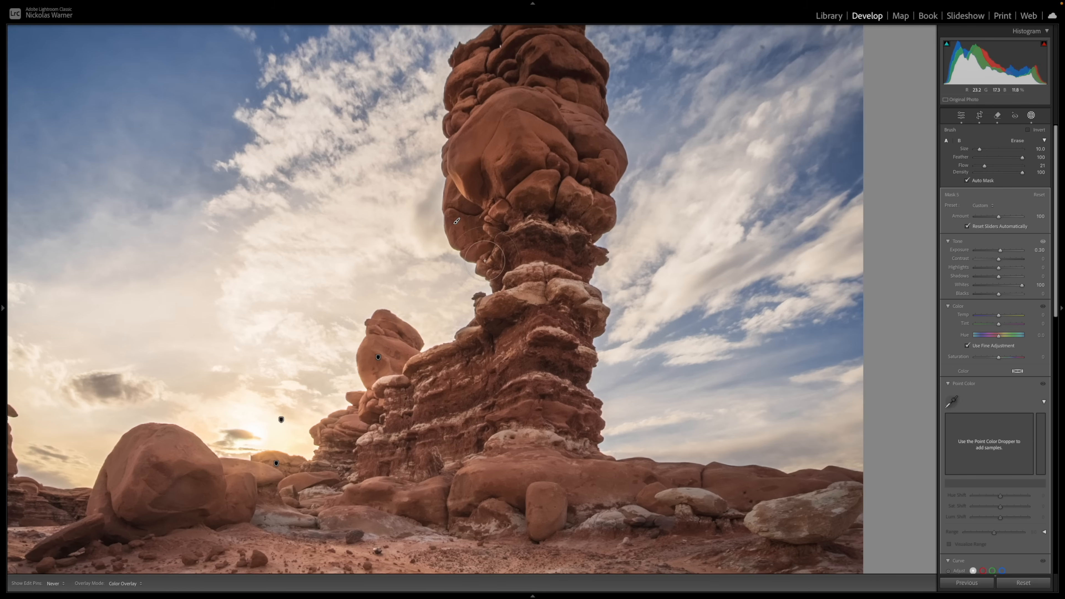
key("h")
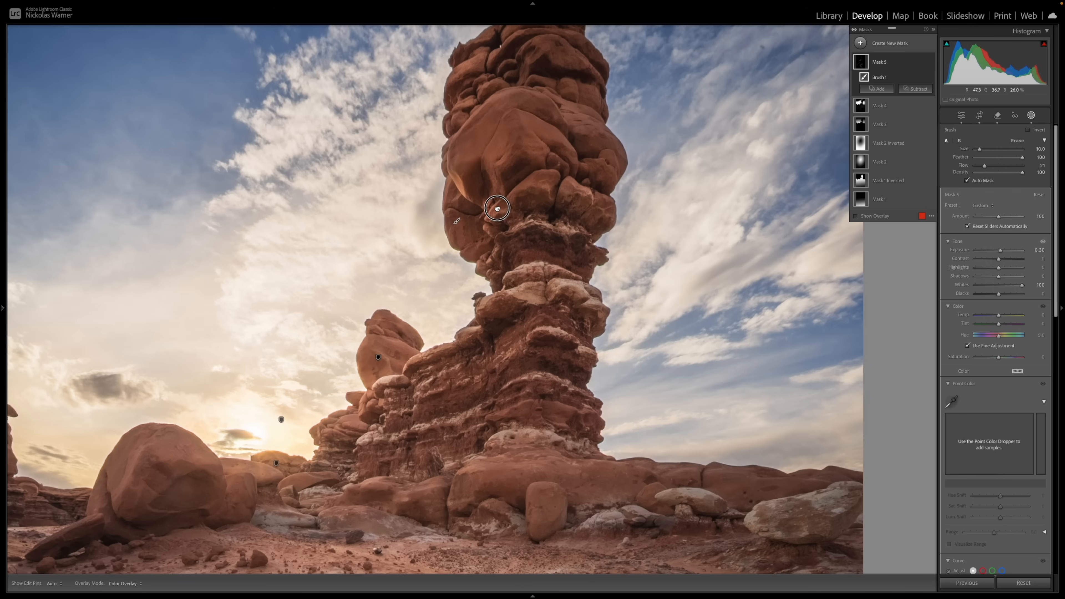
Paint light along the tower's upper sun-facing edge and over the large boulder beside the sun
scroll(473, 311, "up", 5)
key("h")
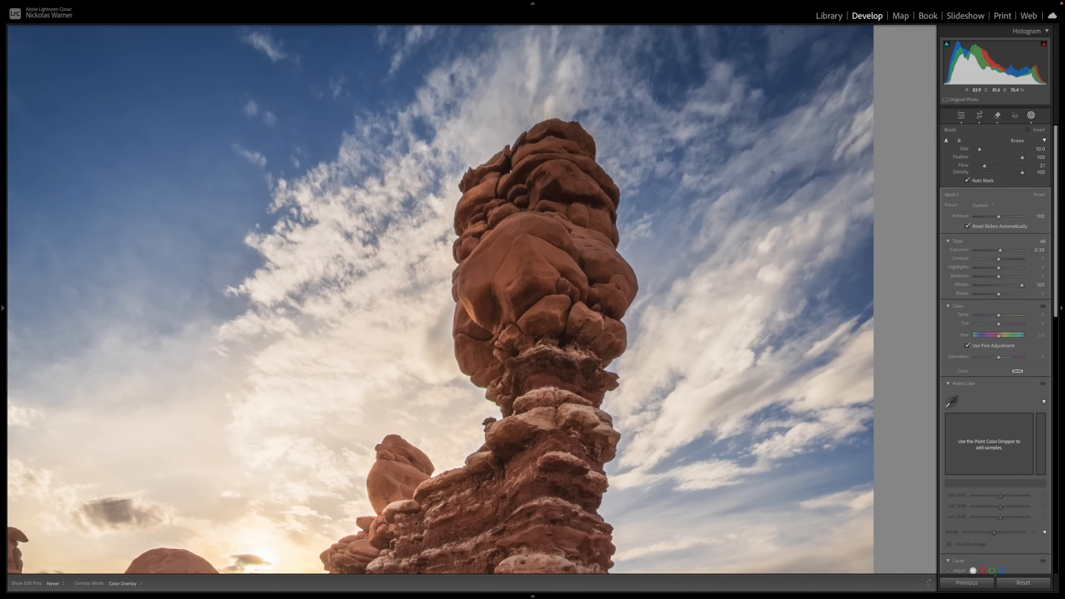
key("h")
left_click_drag(302, 399, 417, 253)
key("h")
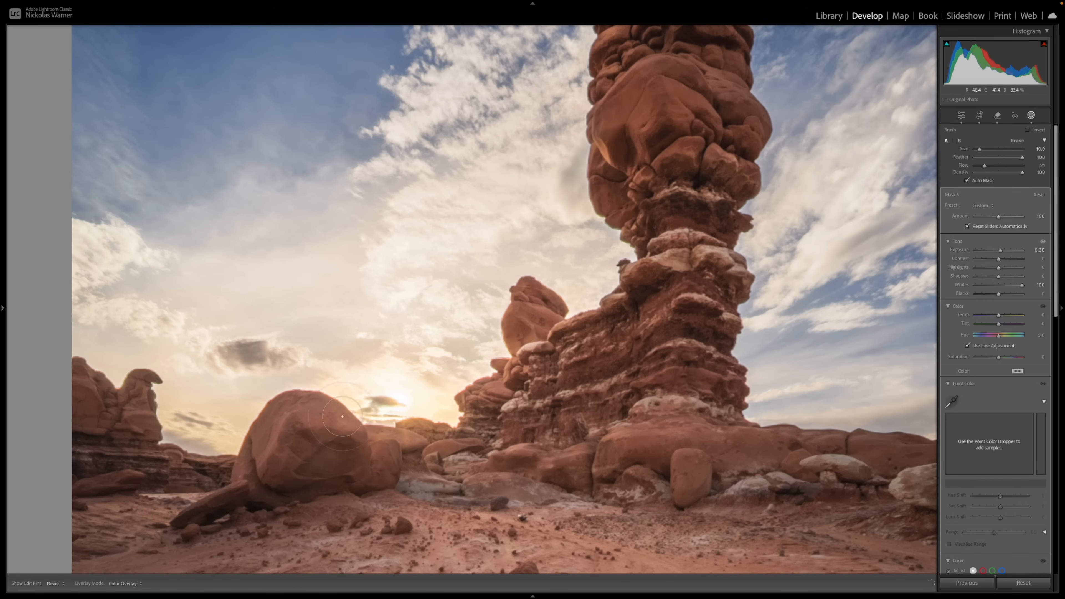
key("h")
left_click_drag(551, 243, 464, 269)
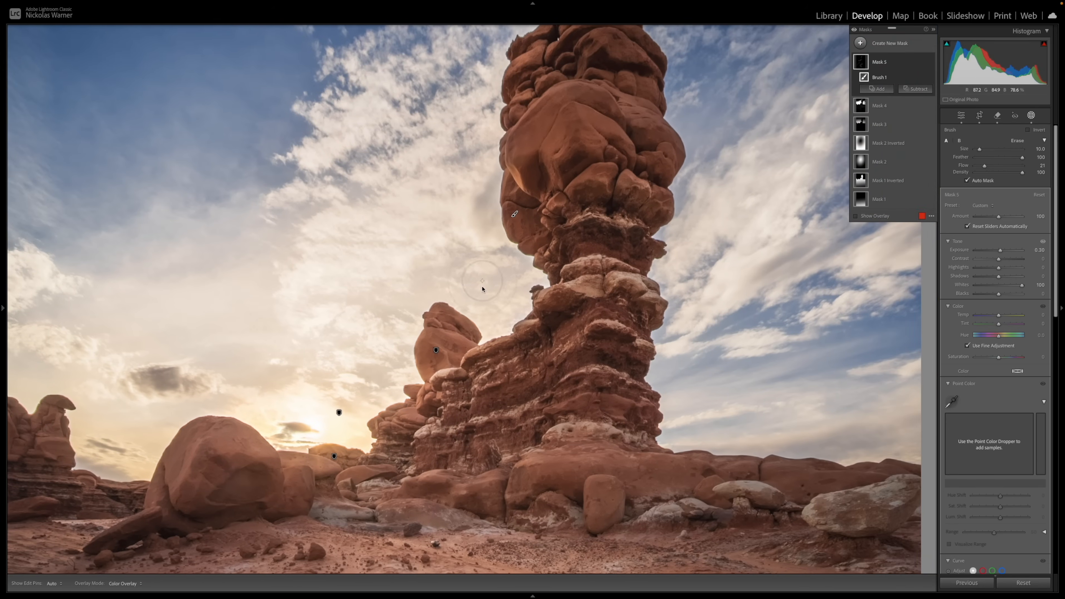
Show the mask overlay, reduce the brush size to 1, and subtract the sky from the brushed light mask
left_click(870, 214)
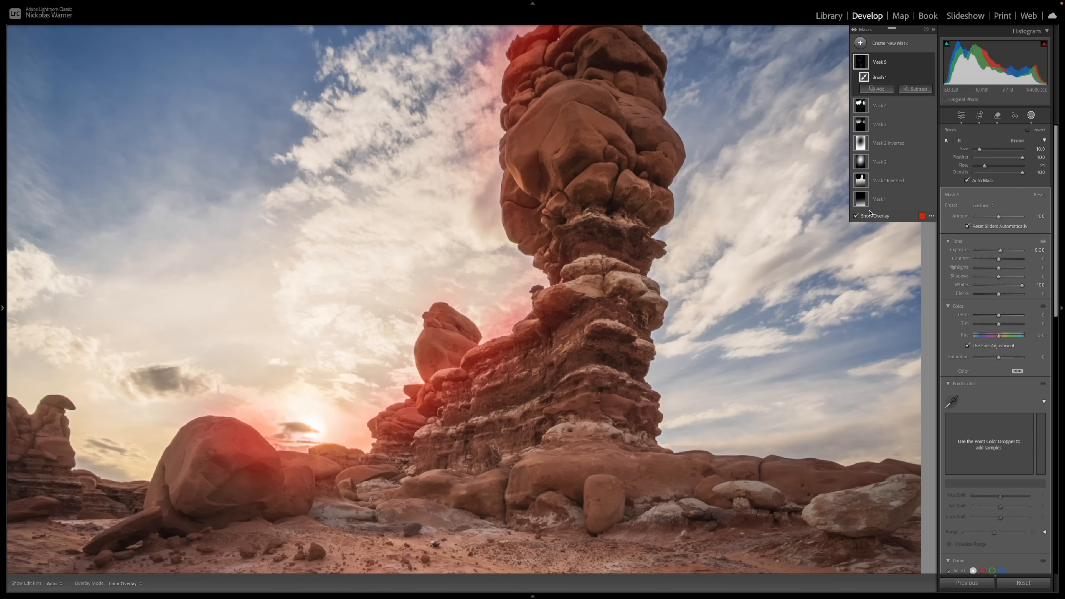
scroll(536, 221, "down", 9)
left_click(929, 89)
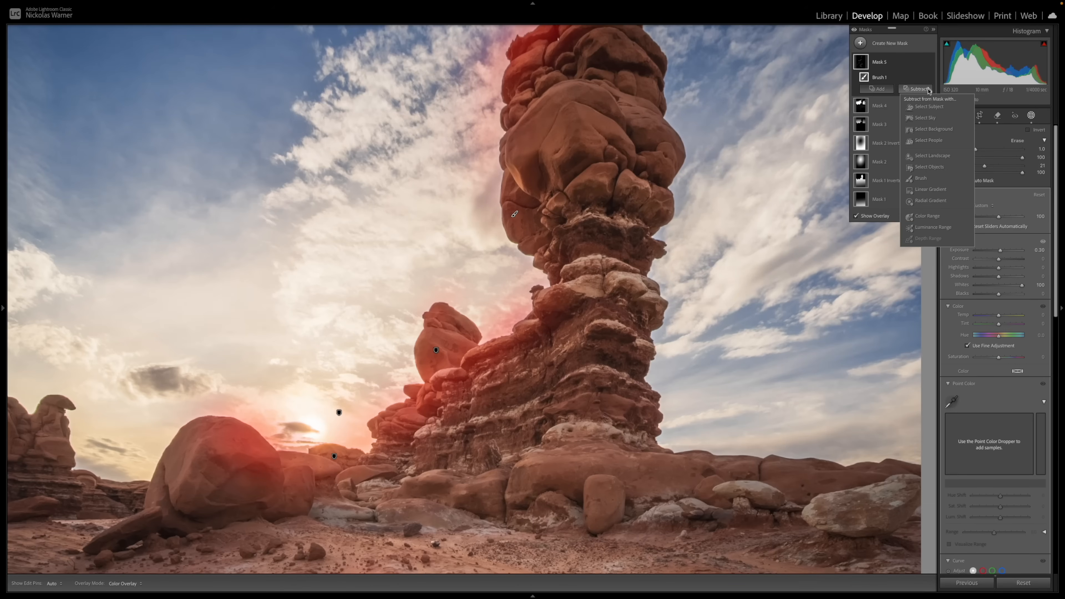
left_click(925, 118)
left_click(784, 261)
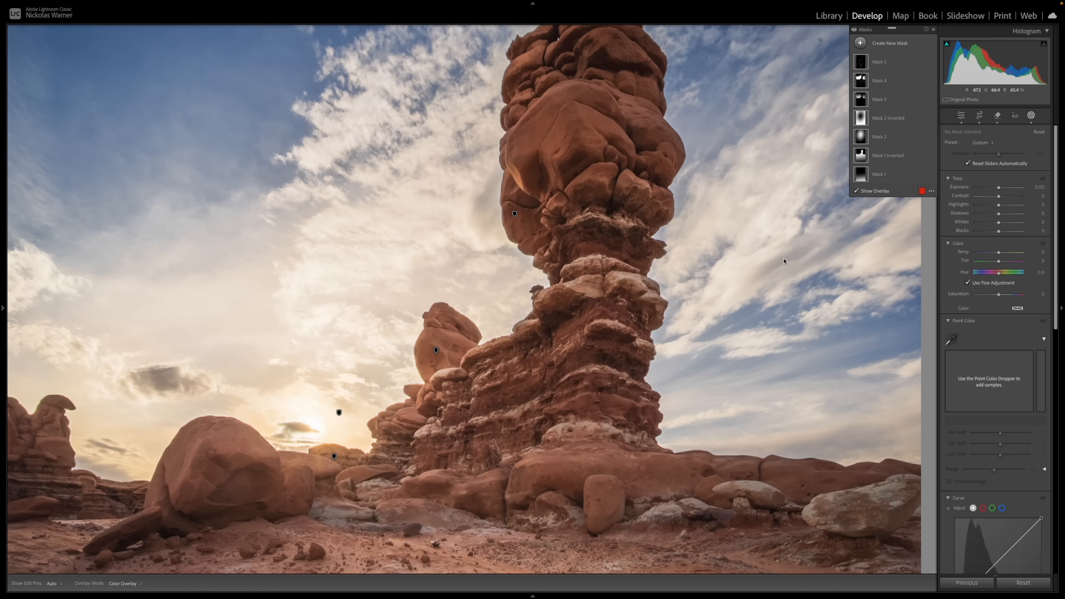
Compare the whole photo with and without the brushed light mask
key("z")
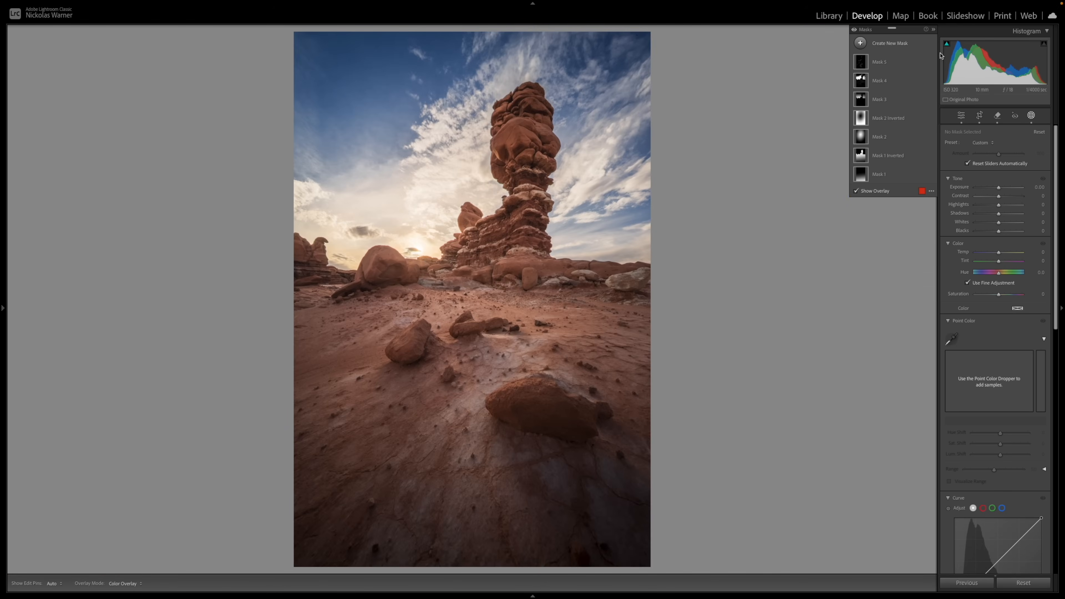
left_click(931, 63)
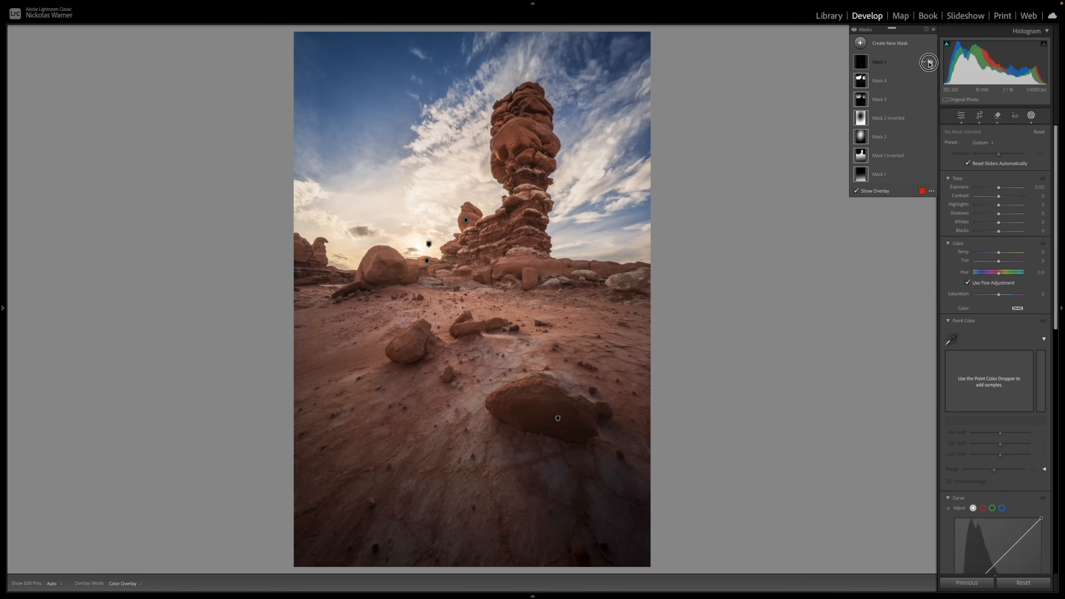
left_click(929, 63)
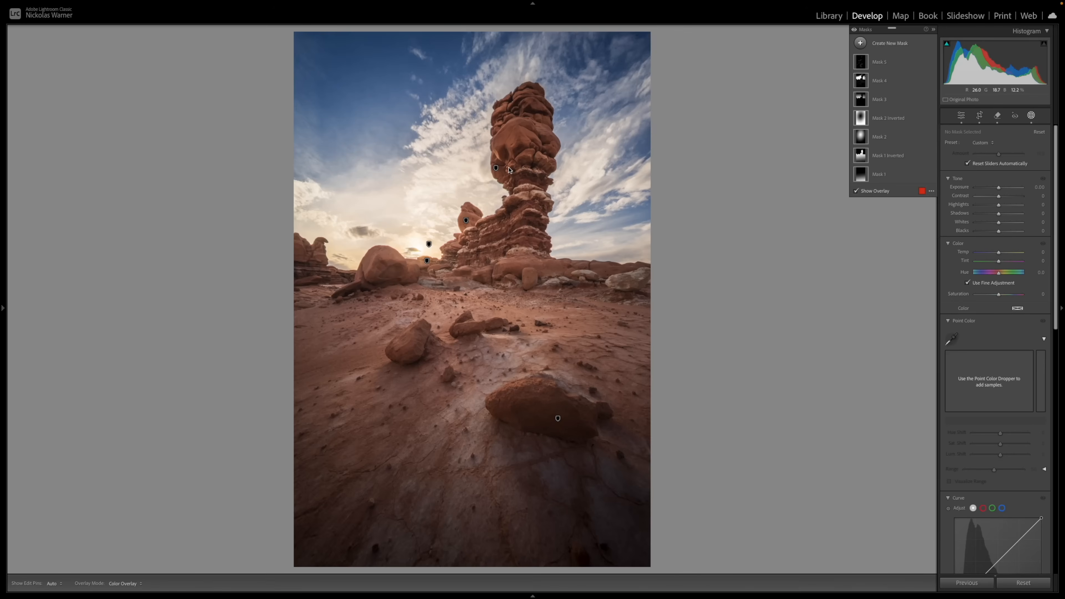
Add another brush mask for the rock tower with Whites 100, Exposure 1.00 and a slightly warm Temp
key("shift+w")
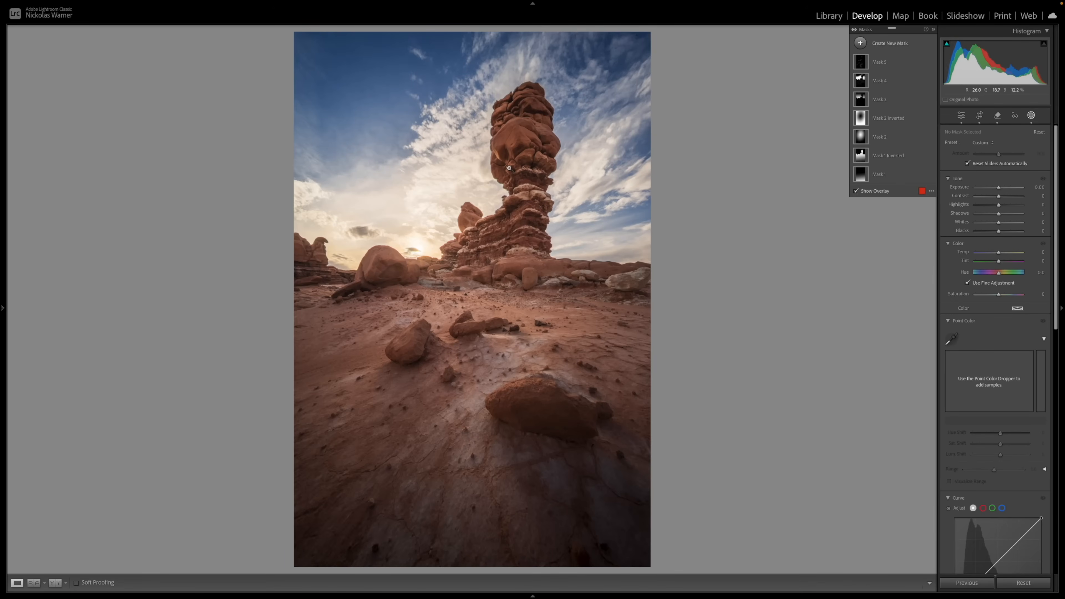
left_click(509, 169)
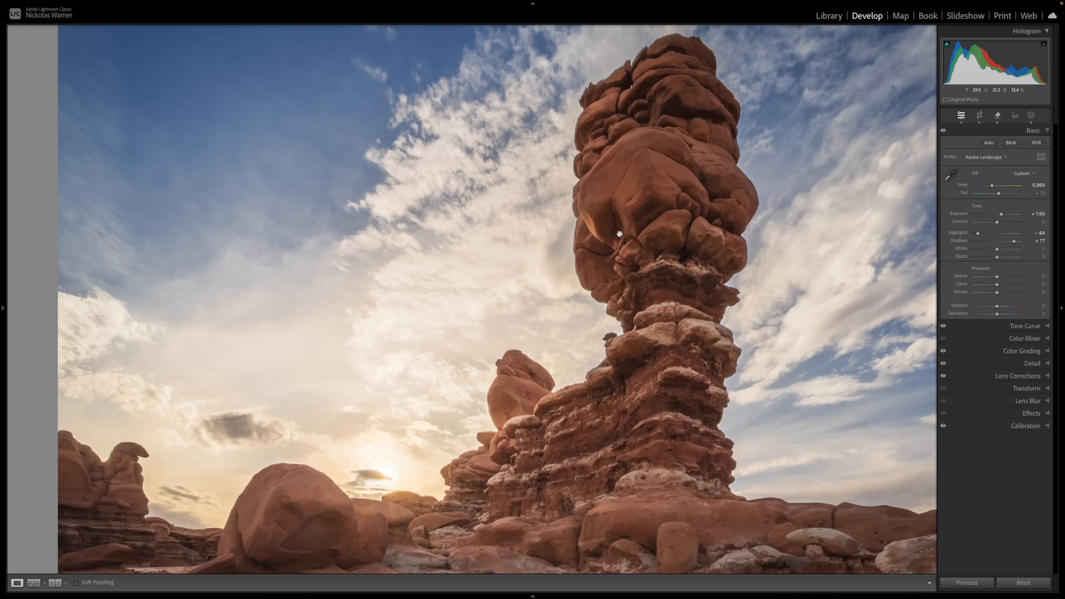
left_click(1031, 116)
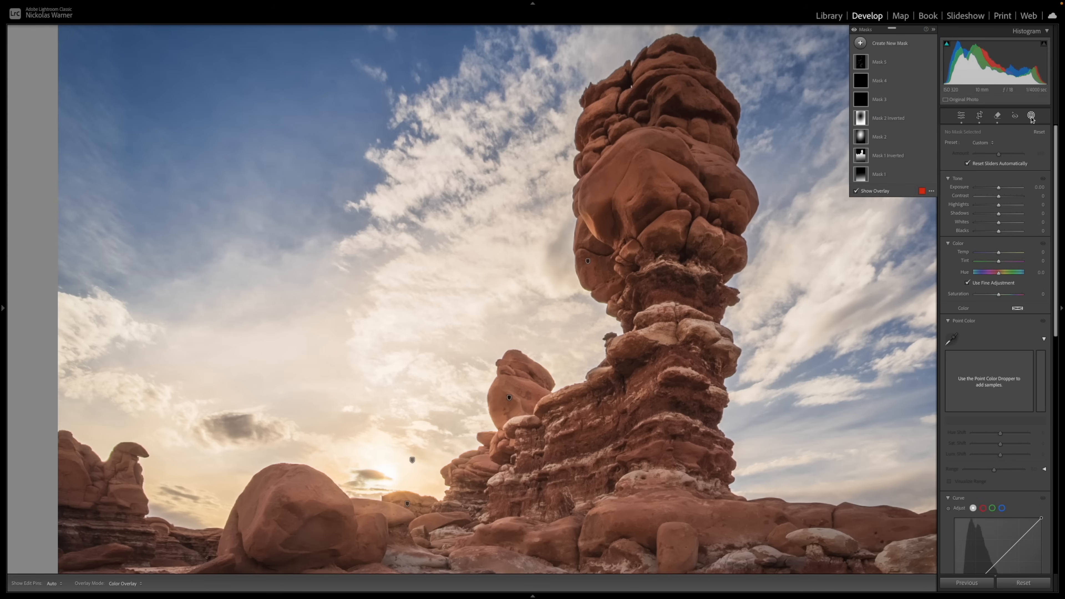
left_click(861, 43)
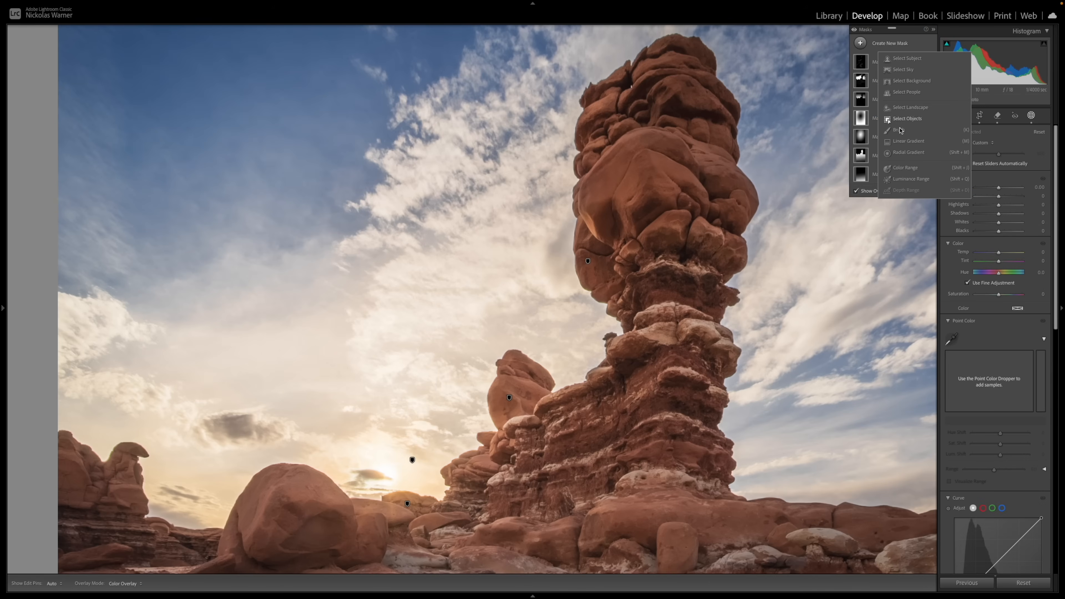
left_click(904, 134)
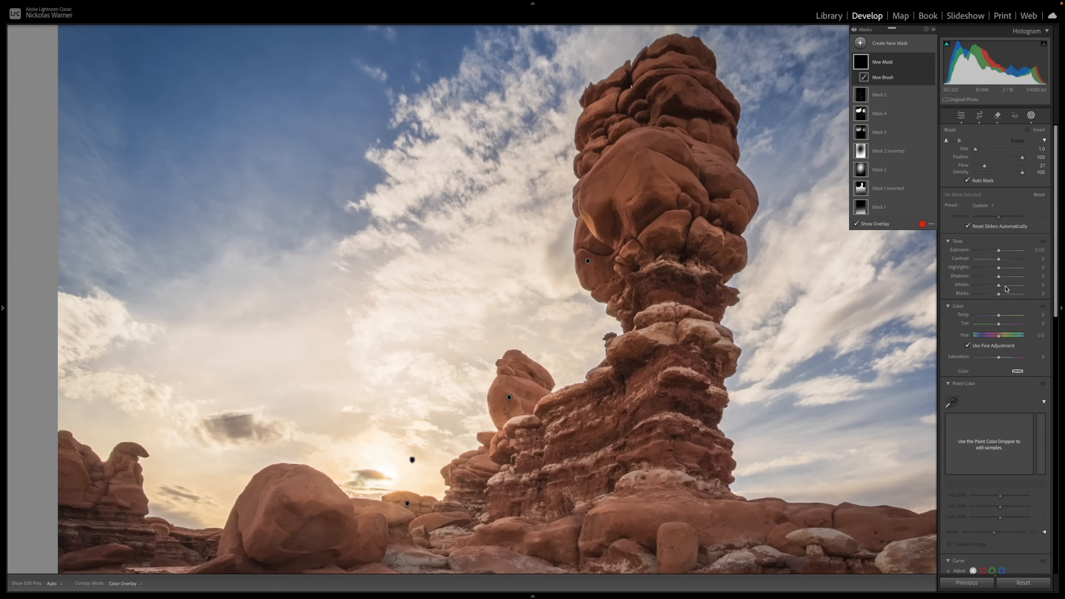
left_click_drag(1000, 287, 1024, 286)
left_click_drag(1000, 251, 1006, 251)
left_click_drag(1000, 317, 1002, 317)
Give the new brush mask a soft warm orange colour tint
left_click(1018, 372)
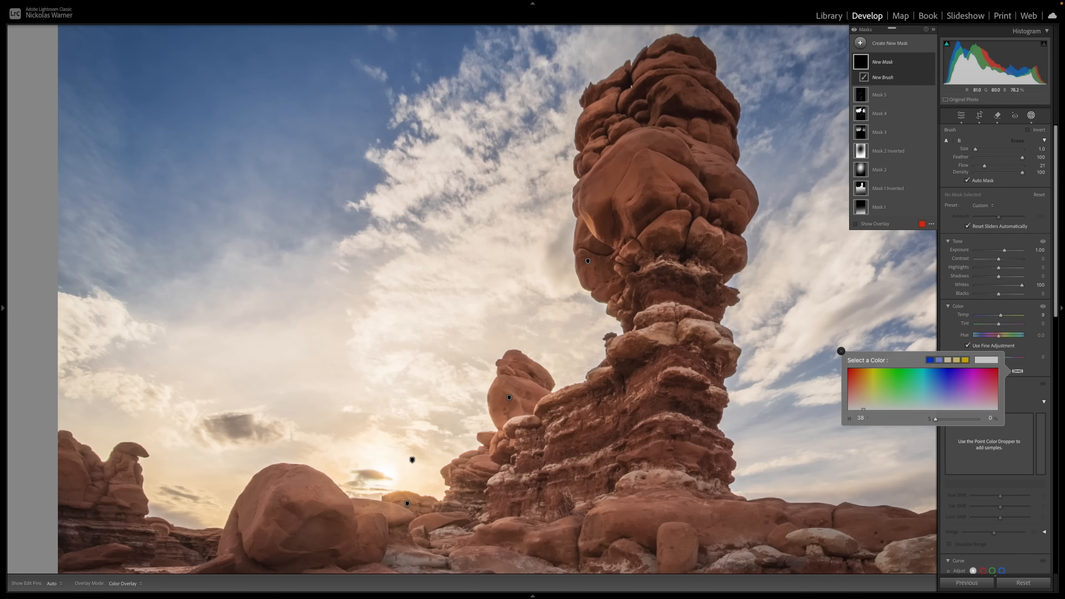
left_click_drag(864, 398, 862, 396)
left_click(841, 352)
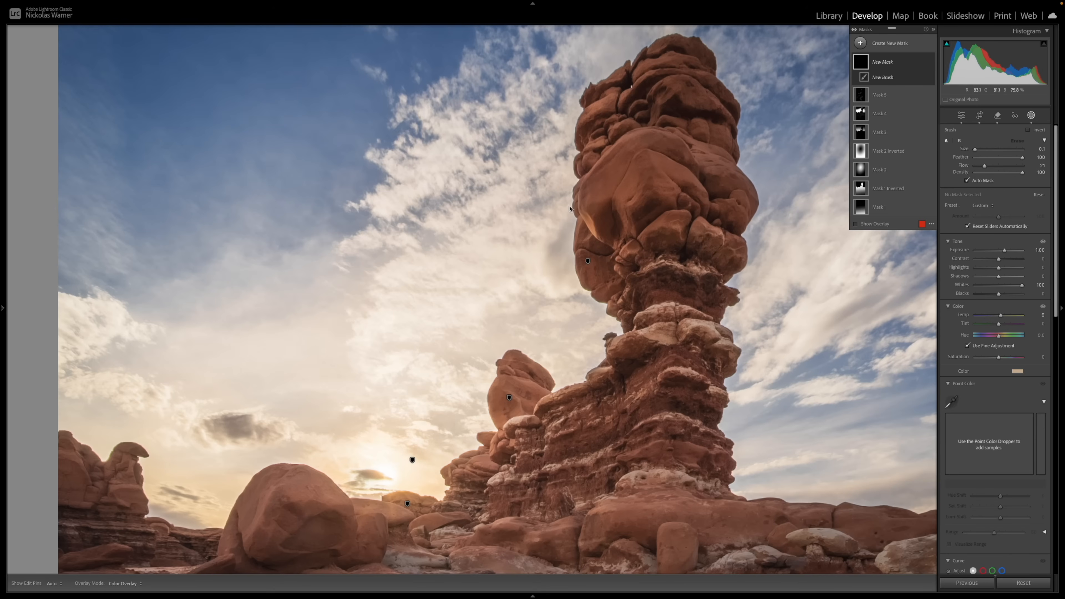
Paint light along the sun-facing edges of the rock tower, the smaller rock beside it and the large round boulder
left_click_drag(584, 199, 582, 195)
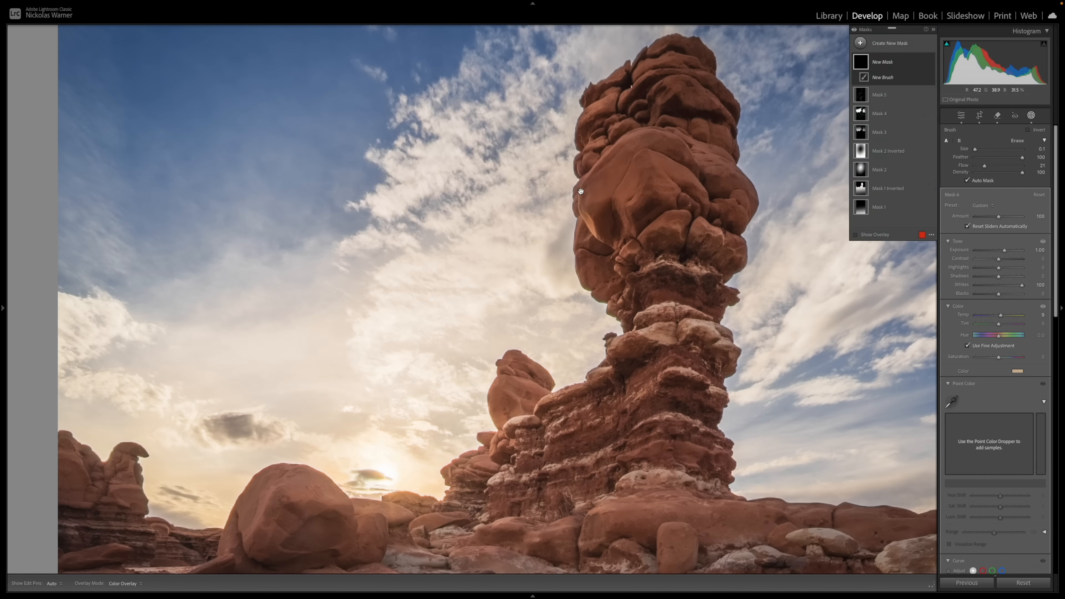
left_click_drag(584, 203, 615, 151)
left_click_drag(587, 185, 606, 158)
mouse_move(577, 215)
left_mouse_down()
mouse_move(590, 232)
mouse_move(571, 274)
mouse_move(582, 257)
mouse_move(587, 271)
left_mouse_up()
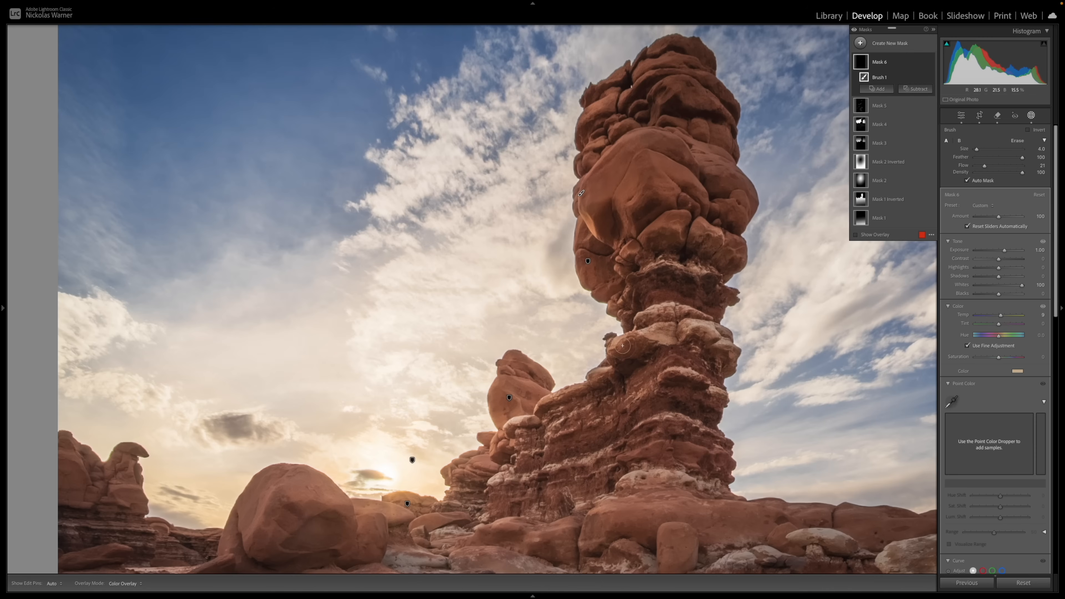
mouse_move(607, 341)
left_mouse_down()
mouse_move(625, 335)
mouse_move(606, 368)
mouse_move(585, 371)
mouse_move(583, 357)
left_mouse_up()
mouse_move(498, 373)
left_mouse_down()
mouse_move(483, 405)
mouse_move(492, 419)
mouse_move(486, 380)
mouse_move(483, 391)
left_mouse_up()
mouse_move(317, 465)
left_mouse_down()
mouse_move(342, 482)
mouse_move(290, 463)
mouse_move(334, 486)
mouse_move(368, 476)
mouse_move(369, 500)
mouse_move(378, 489)
left_mouse_up()
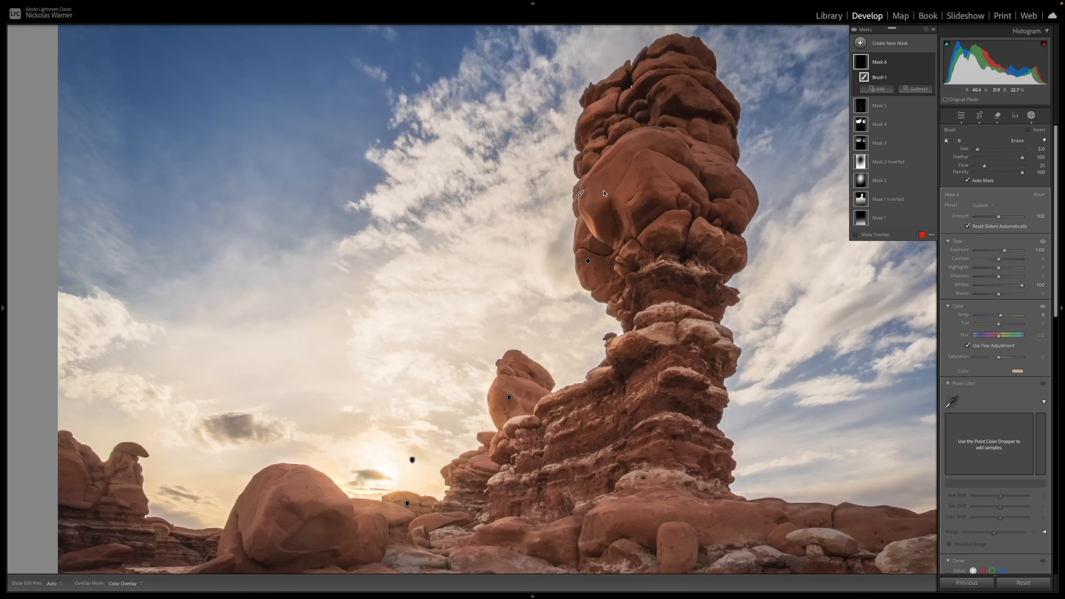
Hide and show the edit pins repeatedly to examine the brushed light along the rock tower's edges
key("h")
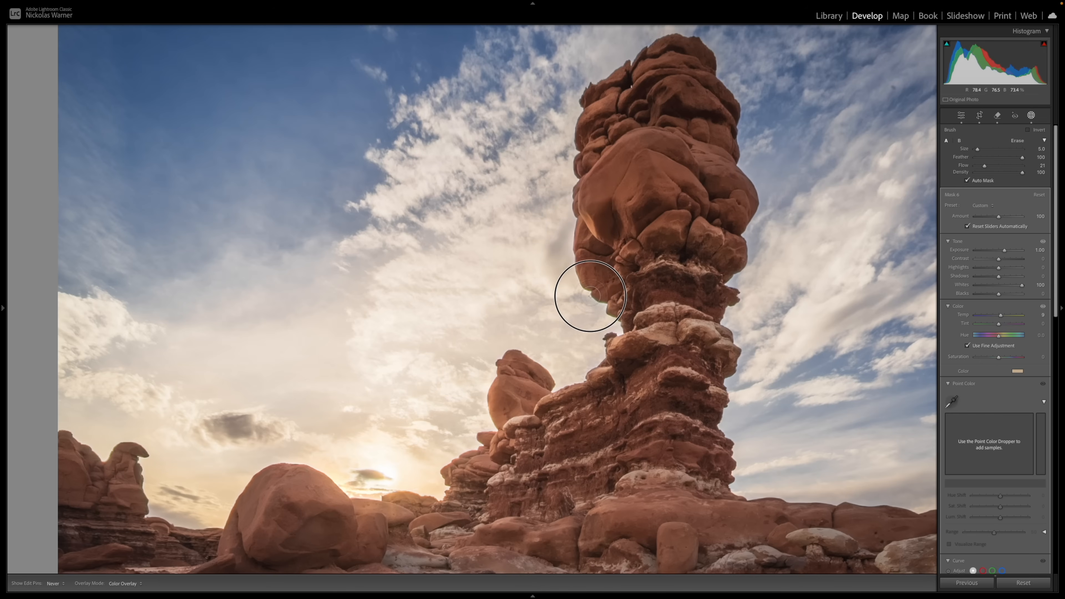
key("h")
key("h")
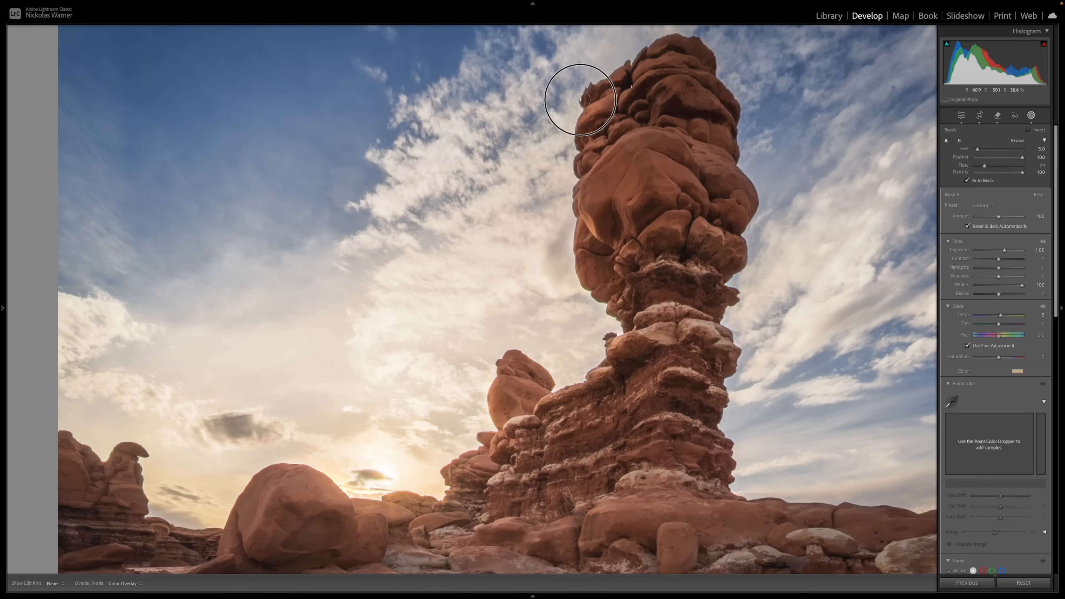
key("h")
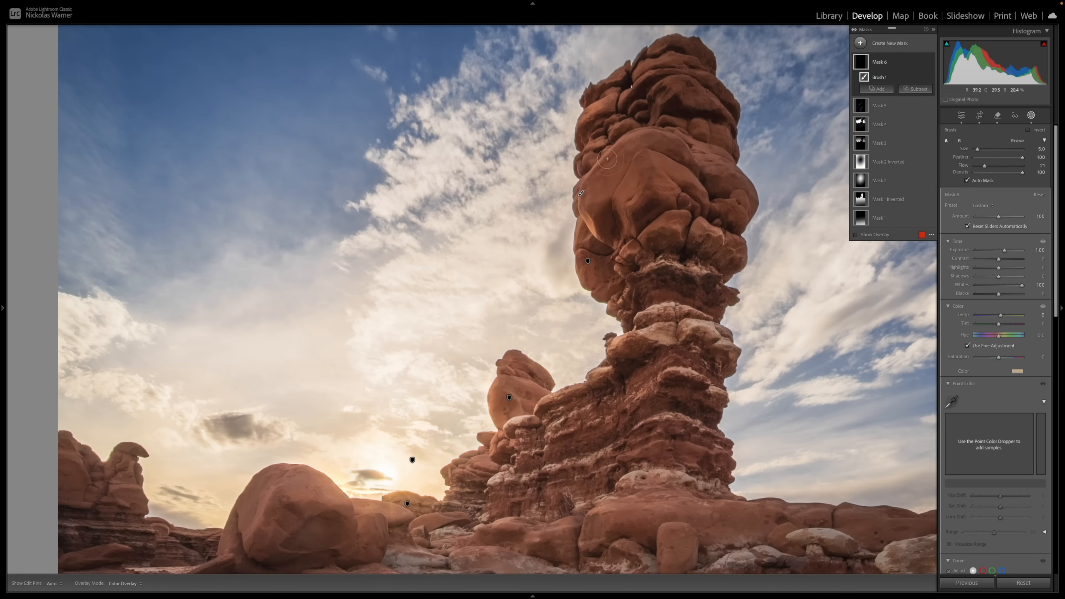
key("h")
key("h")
key("h")
key("h")
key("h")
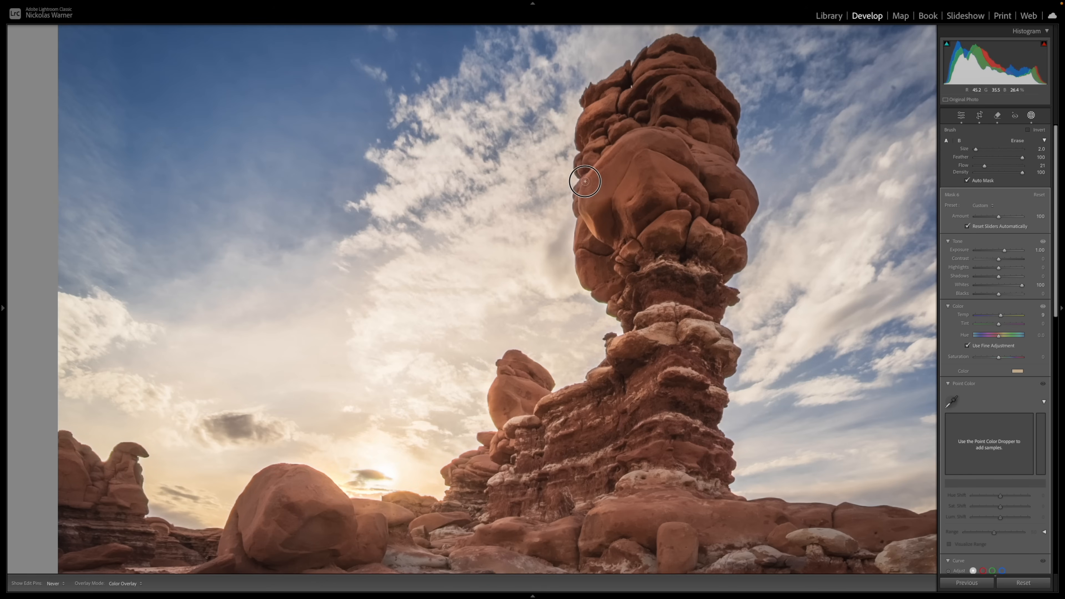
key("h")
key("h")
key("h")
key("h")
key("h")
key("h")
key("h")
key("h")
key("h")
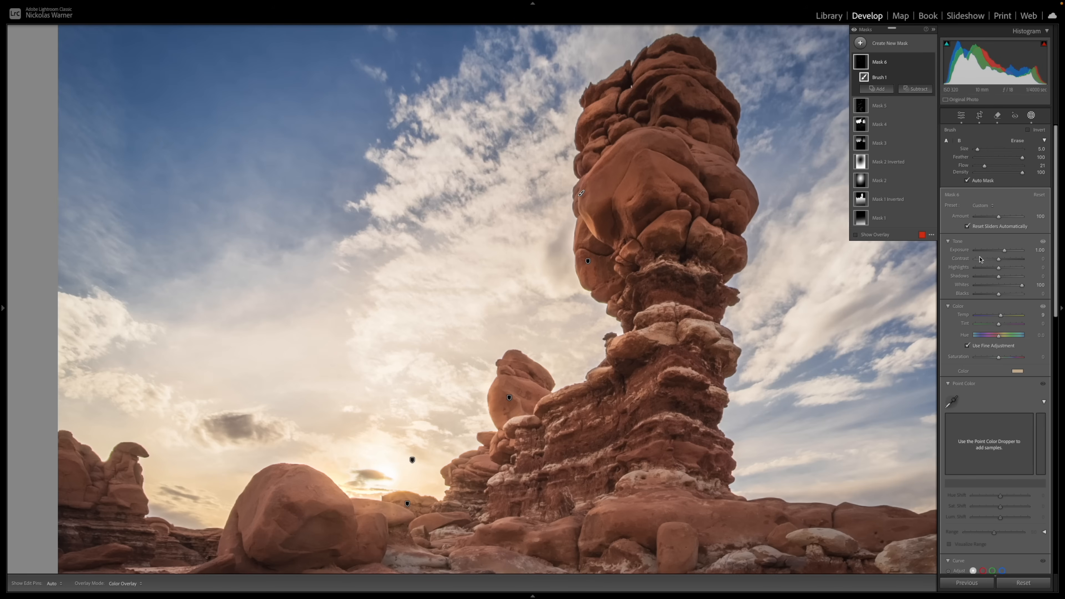
Set the edge light mask's Temp to 7 and subtract the sky from the mask
mouse_move(1001, 316)
left_mouse_down()
mouse_move(1022, 316)
mouse_move(1002, 323)
left_mouse_up()
left_click(916, 90)
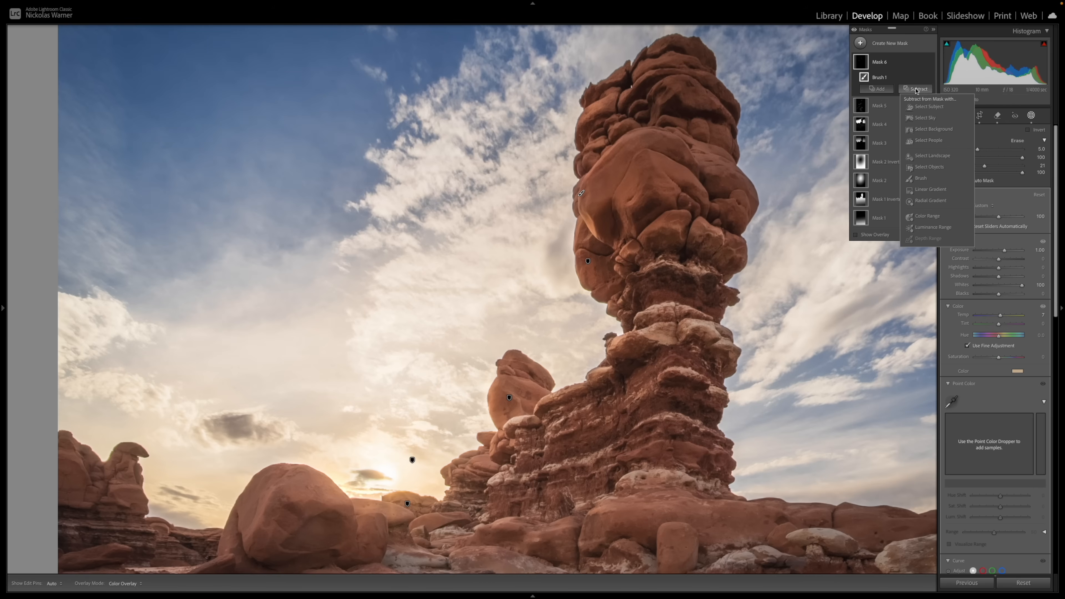
left_click(921, 115)
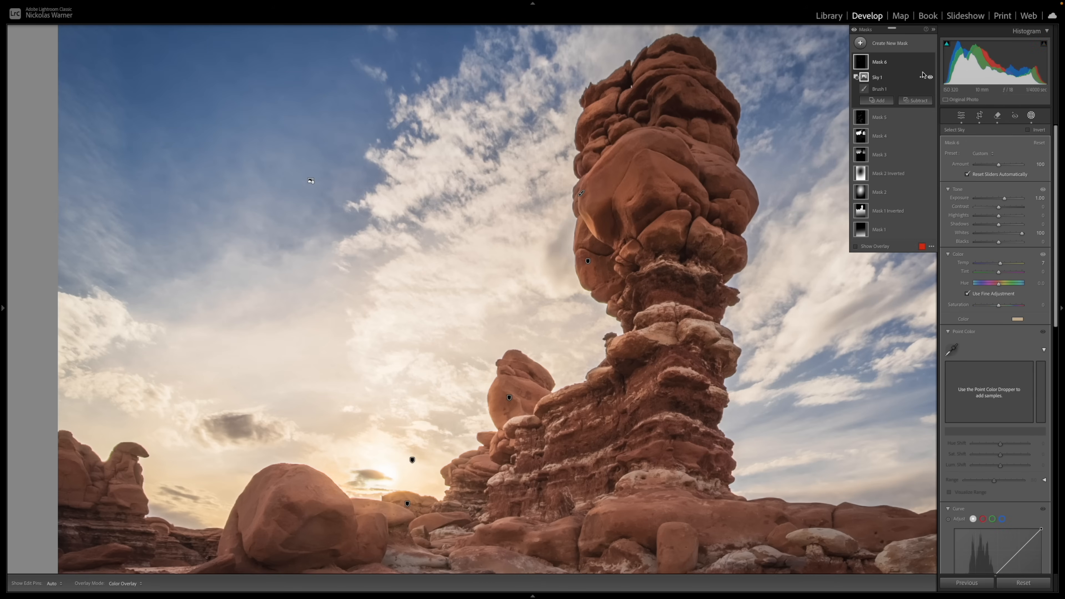
Compare the tower with and without the edge light mask, and reduce that mask's Amount
left_click(930, 63)
left_click(930, 63)
left_click(930, 63)
left_click(931, 63)
mouse_move(999, 167)
left_mouse_down()
mouse_move(978, 166)
mouse_move(989, 167)
left_mouse_up()
View the whole photo and compare it with and without all masks
left_click(961, 116)
key("z")
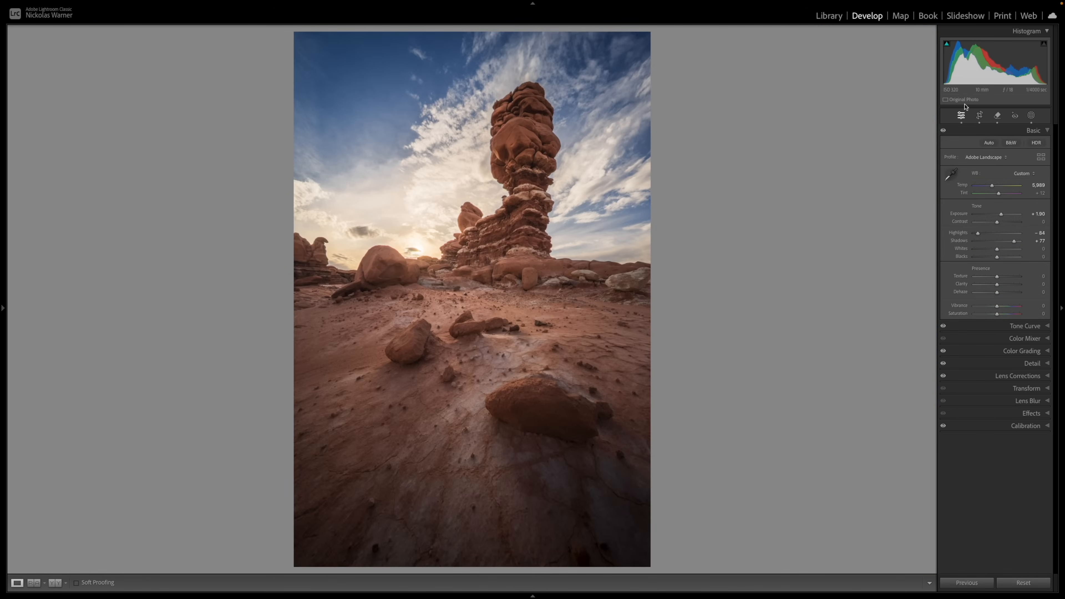
left_click(1032, 115)
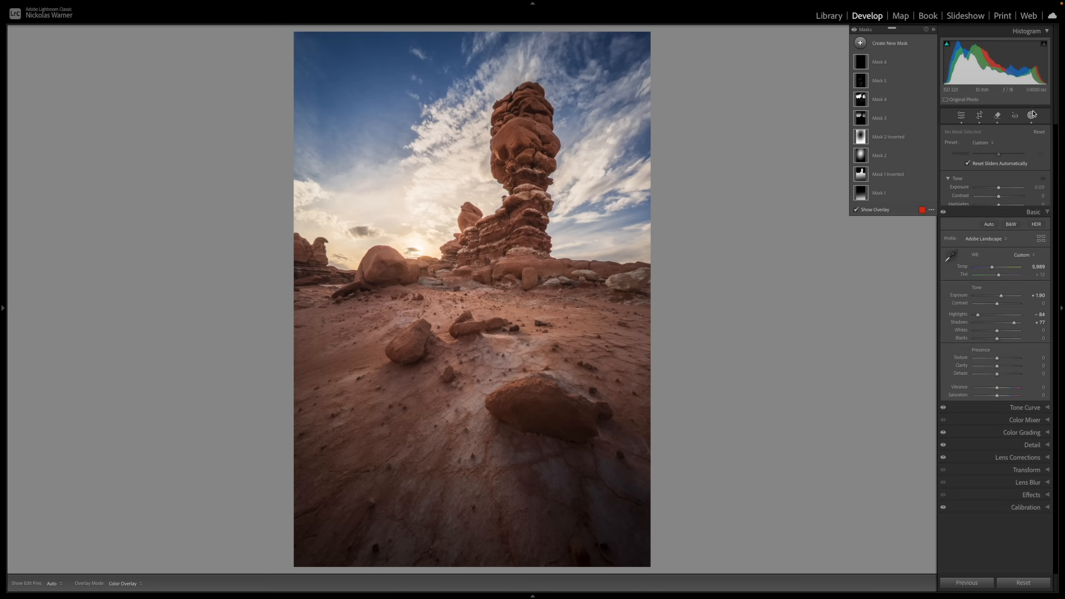
left_click(854, 30)
left_click(855, 30)
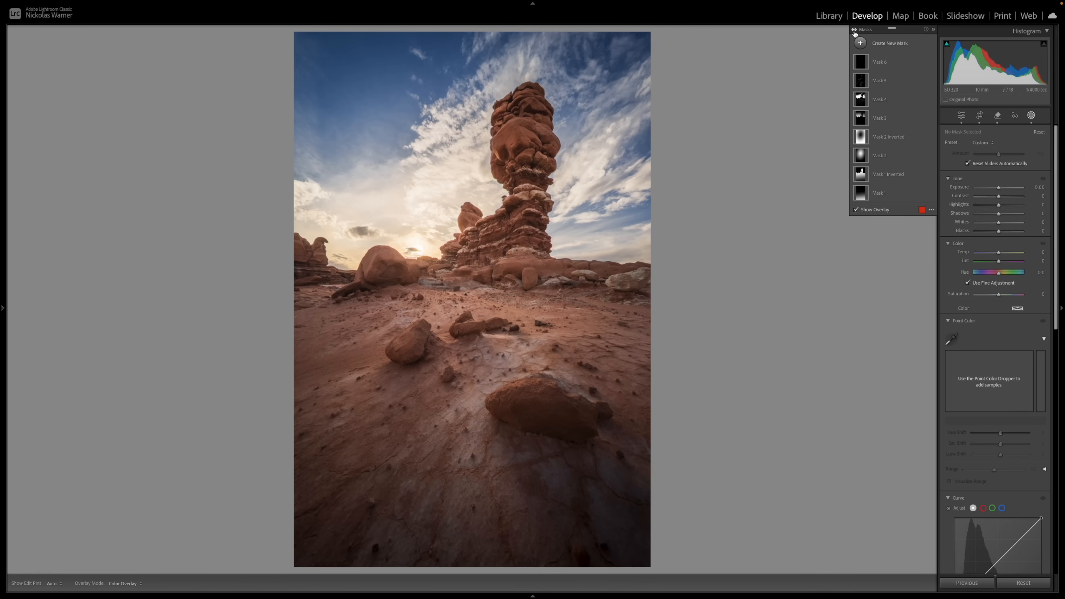
Add another brush mask with Whites 76 and Exposure 0.81, using a brush size of 10
left_click(861, 42)
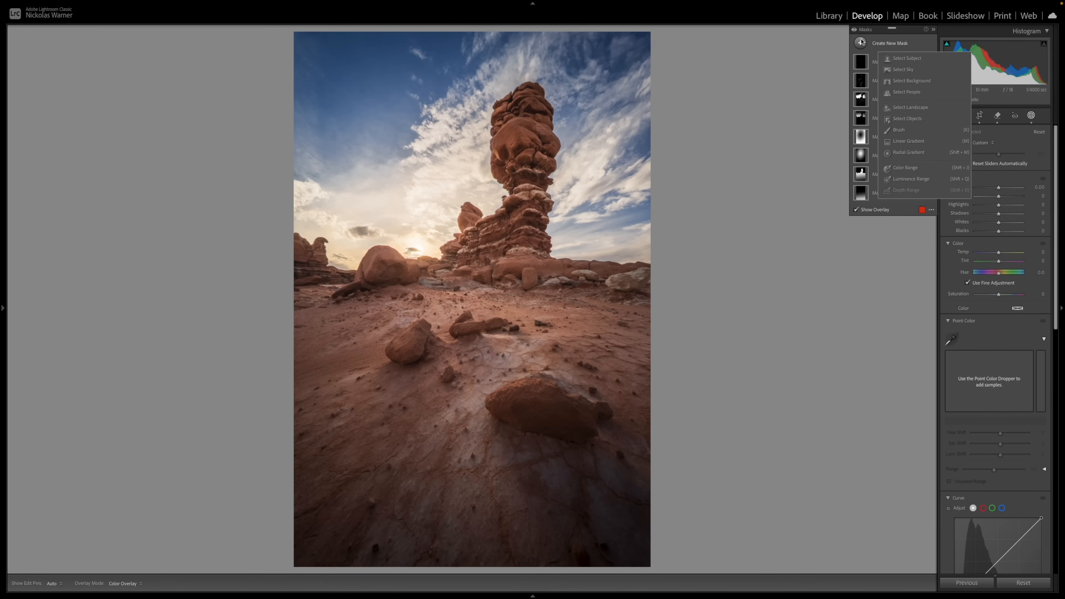
left_click(900, 130)
mouse_move(998, 284)
left_mouse_down()
mouse_move(1011, 285)
mouse_move(1002, 252)
mouse_move(1017, 286)
left_mouse_up()
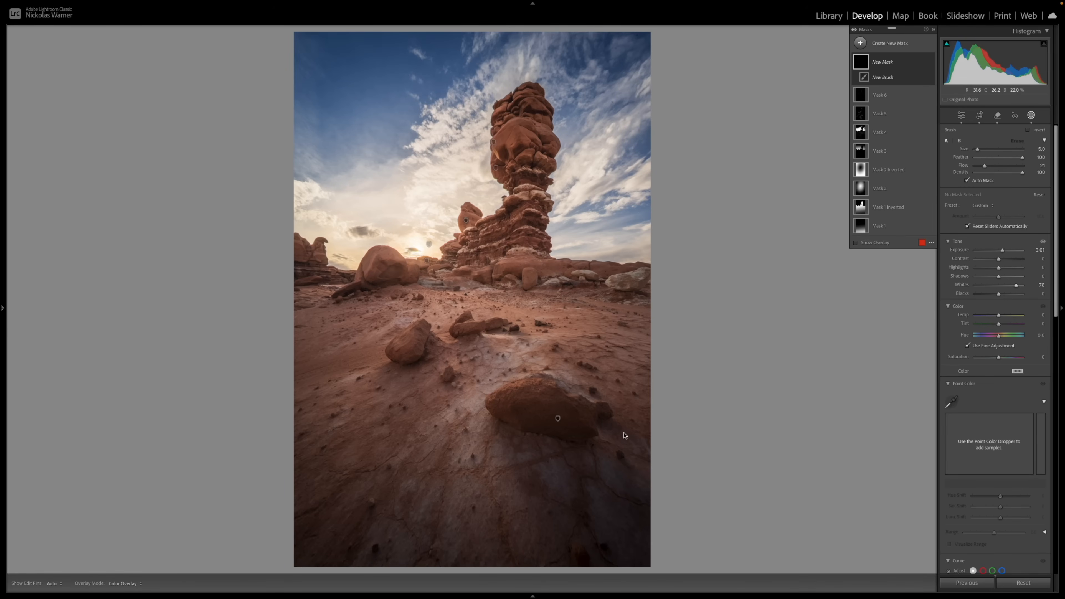
scroll(441, 509, "up", 5)
Brush light with the edit pins hidden over the desert ground, around the scattered rocks and down through the foreground
left_click(505, 538)
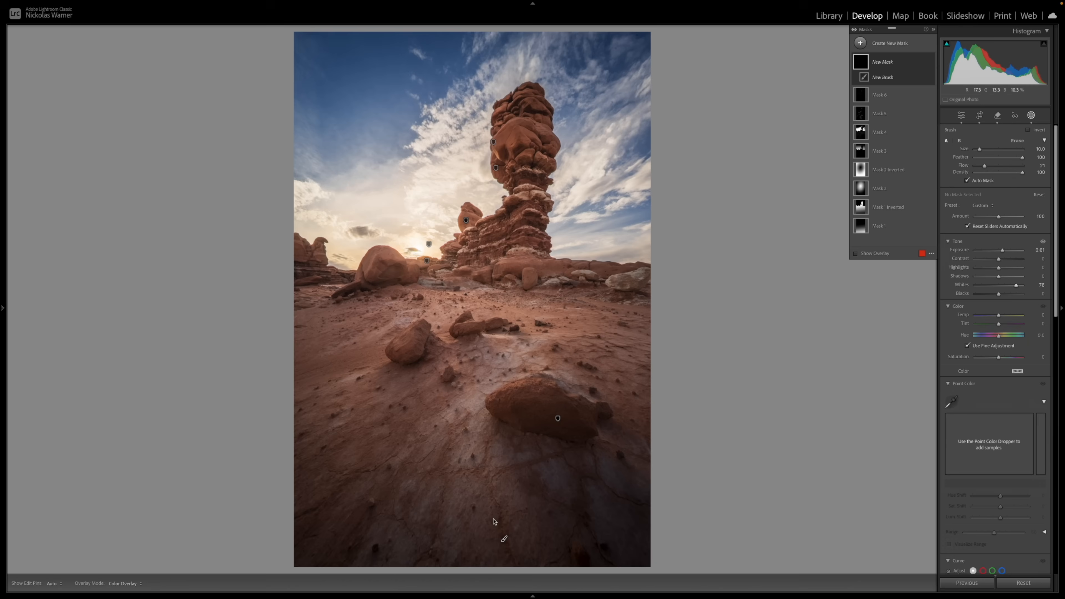
key("h")
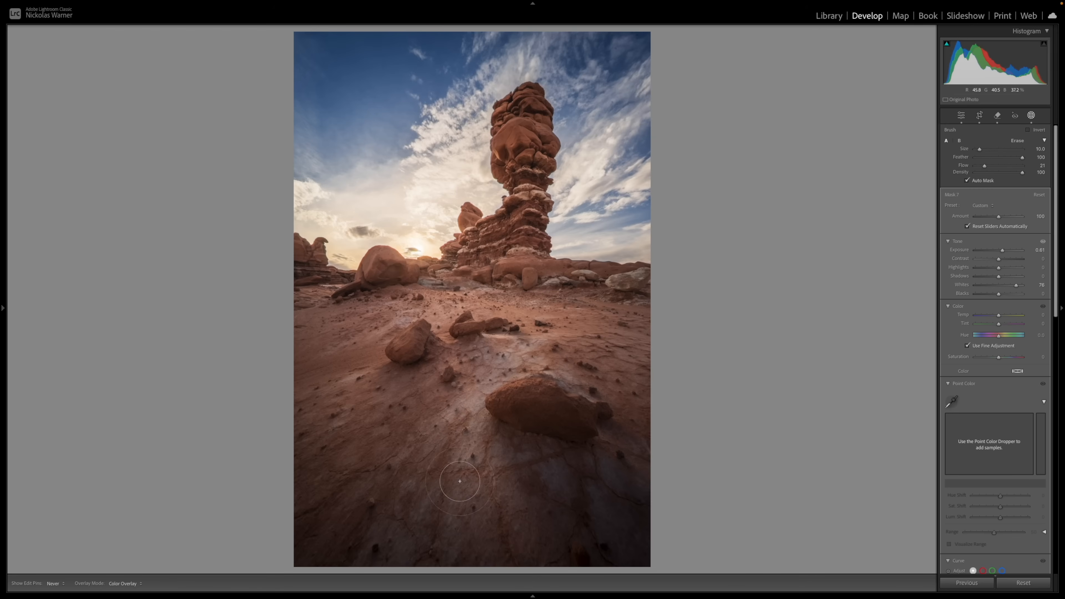
mouse_move(511, 348)
left_mouse_down()
mouse_move(468, 406)
mouse_move(437, 490)
left_mouse_up()
left_click_drag(475, 414, 462, 424)
mouse_move(538, 359)
left_mouse_down()
mouse_move(558, 353)
mouse_move(524, 328)
left_mouse_up()
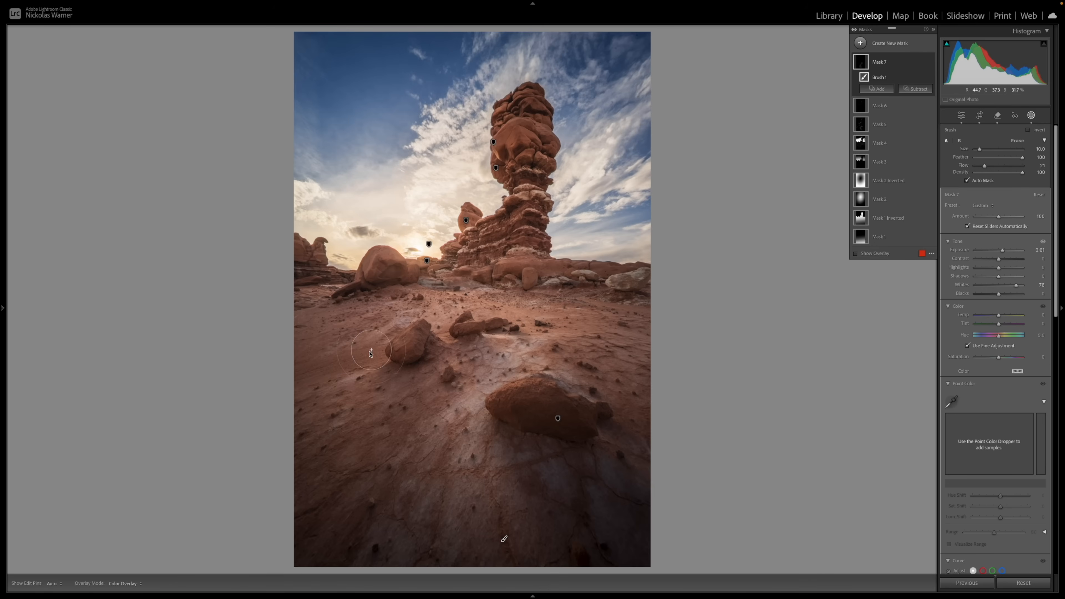
left_click_drag(374, 348, 414, 324)
left_click_drag(480, 304, 496, 290)
left_click_drag(470, 426, 421, 445)
mouse_move(402, 498)
left_mouse_down()
mouse_move(471, 389)
mouse_move(398, 473)
mouse_move(468, 393)
mouse_move(397, 464)
mouse_move(472, 394)
mouse_move(495, 363)
left_mouse_up()
left_click_drag(504, 348, 502, 345)
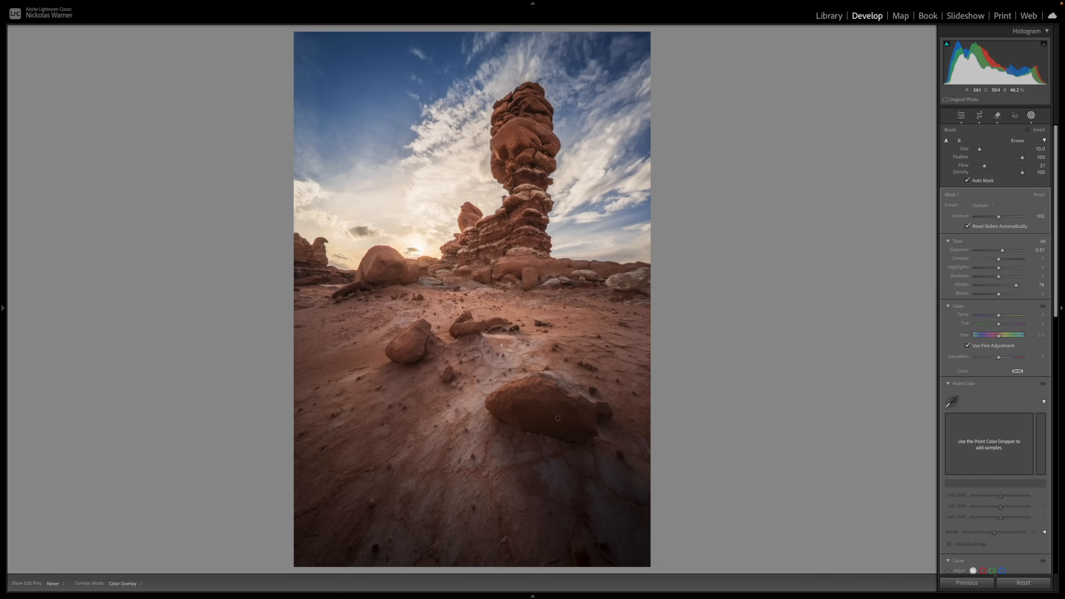
left_click_drag(525, 311, 526, 311)
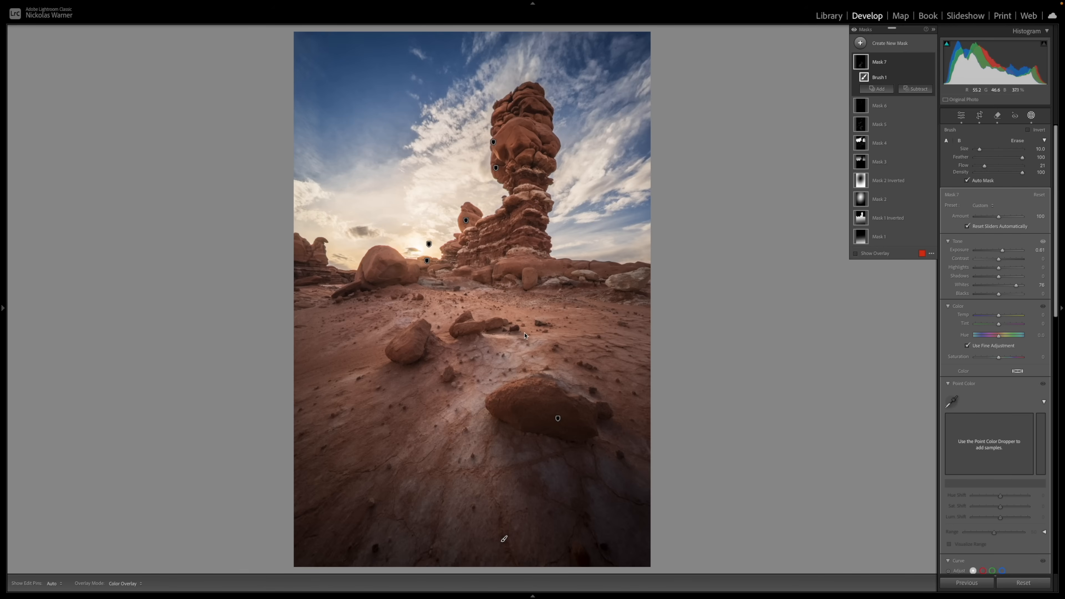
left_click_drag(490, 453, 520, 496)
Compare the photo with and without the ground light mask
left_click(930, 63)
left_click(930, 63)
left_click(930, 63)
left_click(930, 63)
Add a brush mask for the foreground ground with Clarity 100 and Contrast 38
key("z")
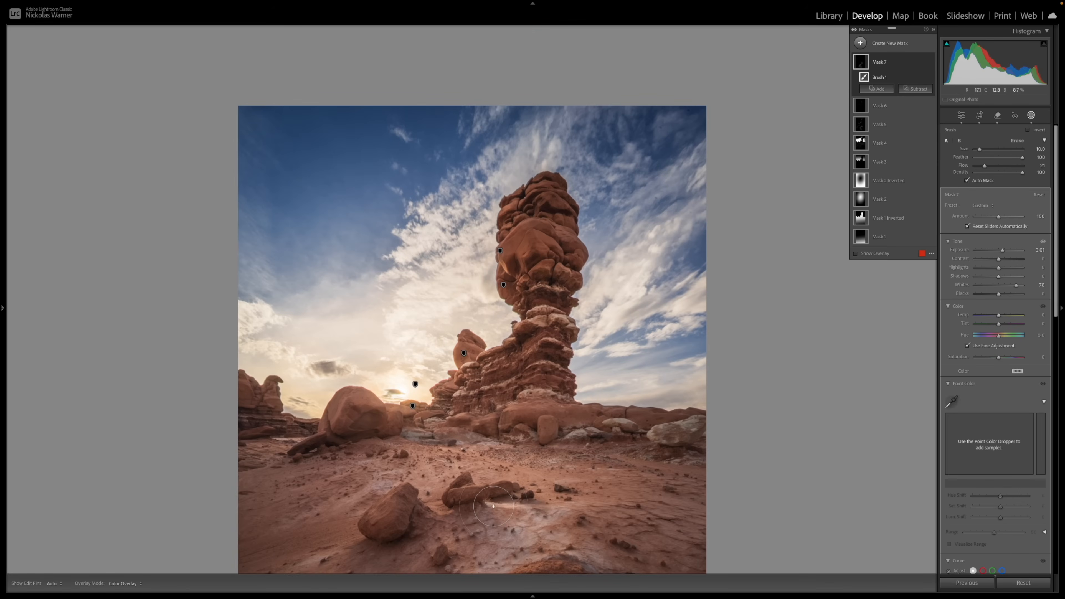
scroll(494, 507, "down", 10)
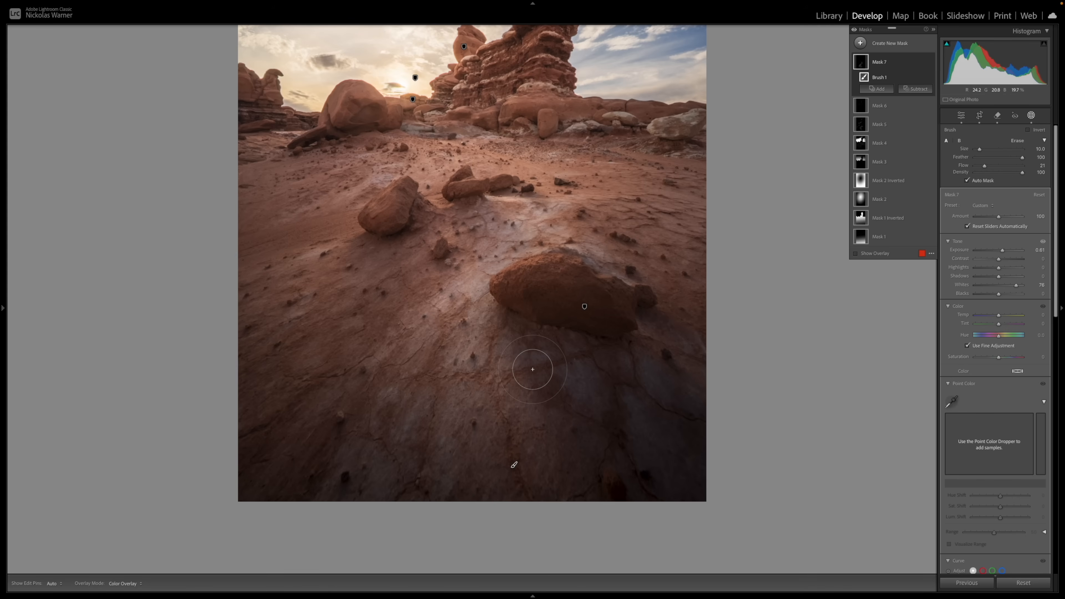
left_click(862, 44)
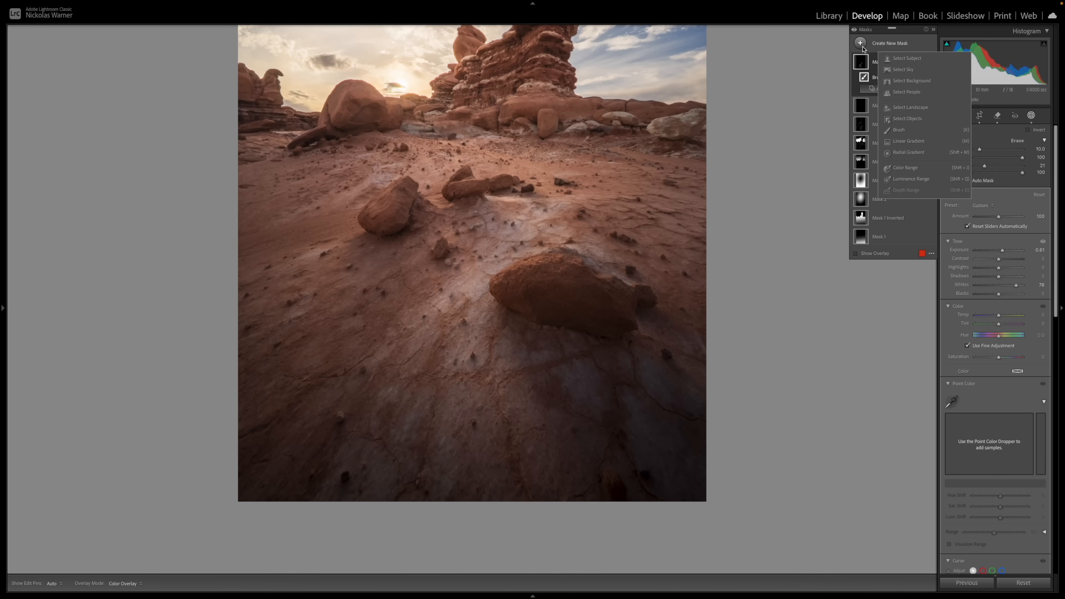
left_click(899, 130)
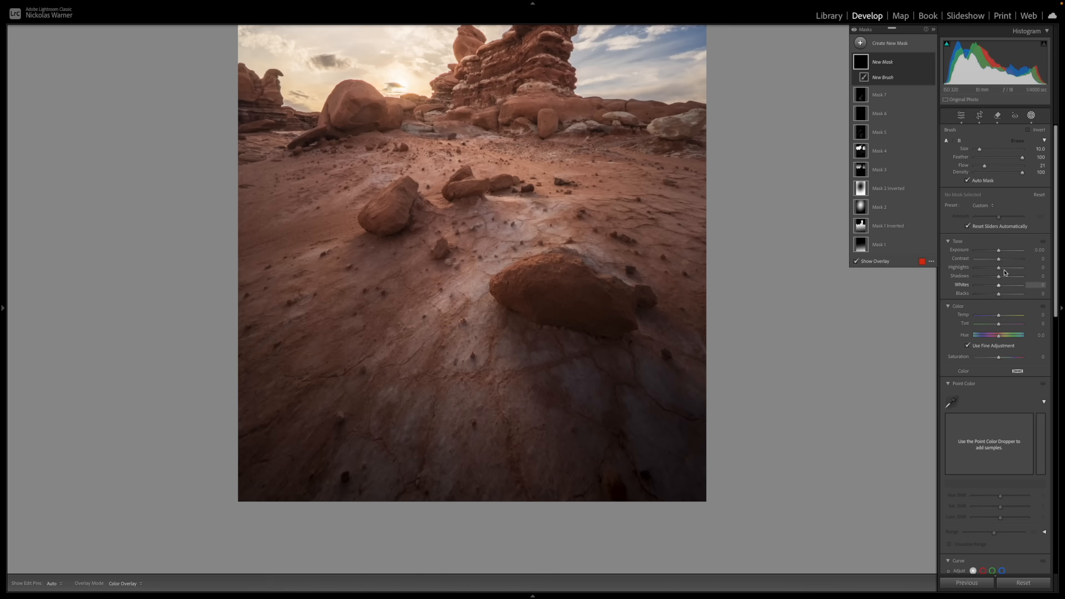
scroll(986, 284, "down", 10)
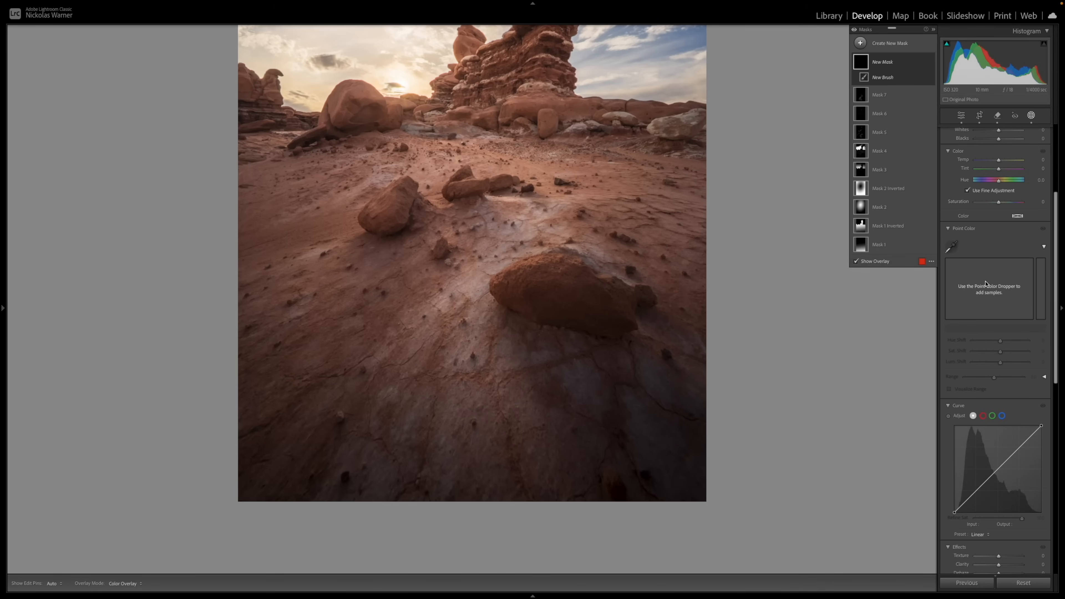
left_click_drag(999, 469, 1030, 469)
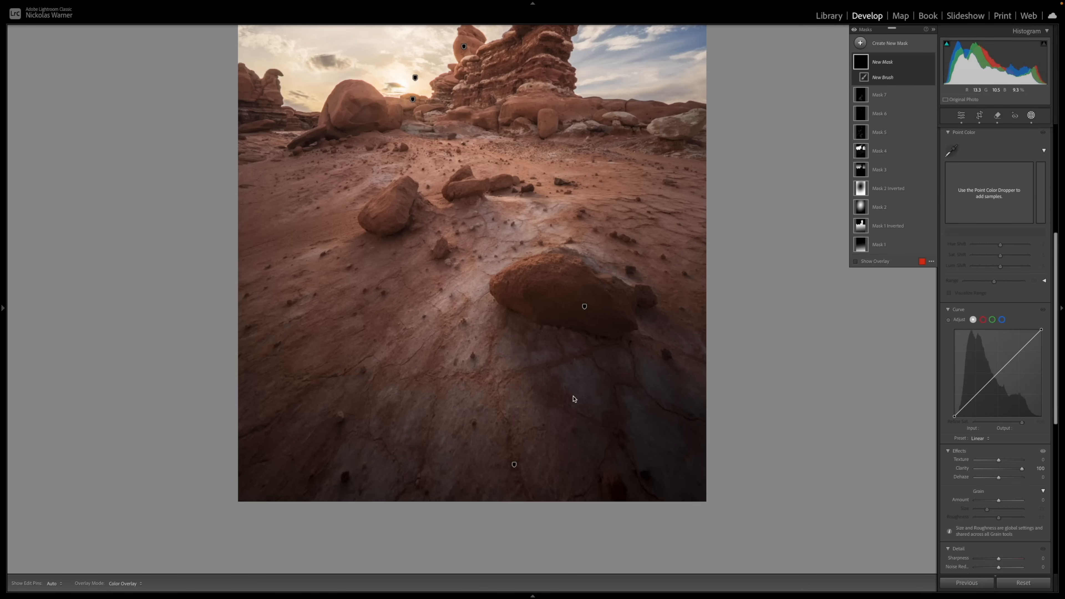
scroll(1004, 339, "up", 10)
scroll(1004, 340, "down", 1)
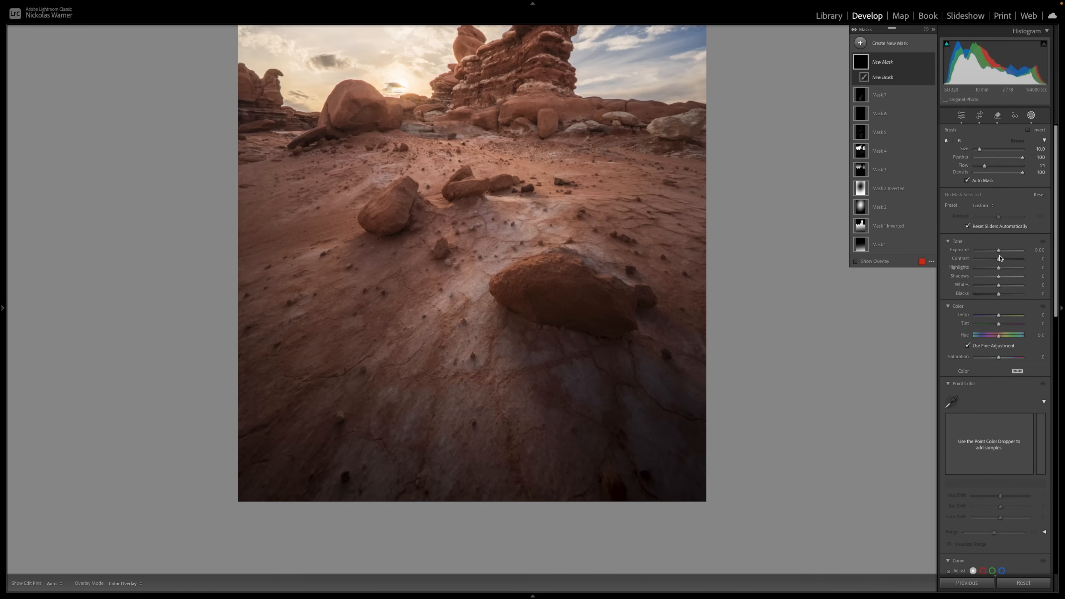
left_click_drag(1000, 260, 1008, 260)
Reduce the brush size to 4 and paint the contrast mask over the cracked ground in front of the large rock
key("[")
key("bracketleft")
key("bracketleft")
key("h")
mouse_move(497, 398)
left_mouse_down()
mouse_move(519, 479)
mouse_move(493, 383)
mouse_move(447, 386)
mouse_move(422, 440)
mouse_move(439, 382)
mouse_move(414, 381)
left_mouse_up()
key("h")
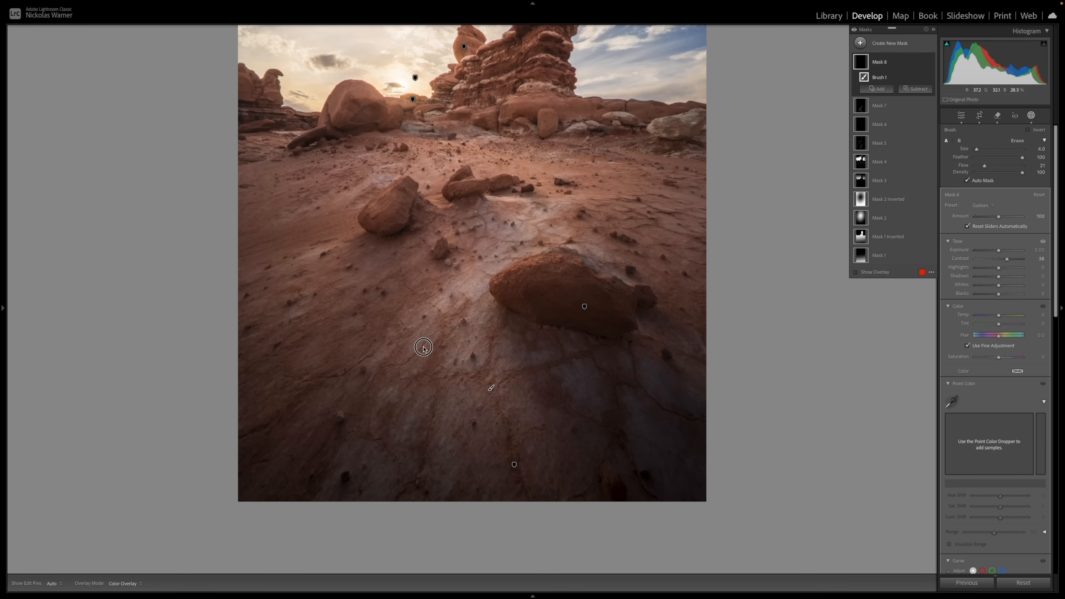
key("h")
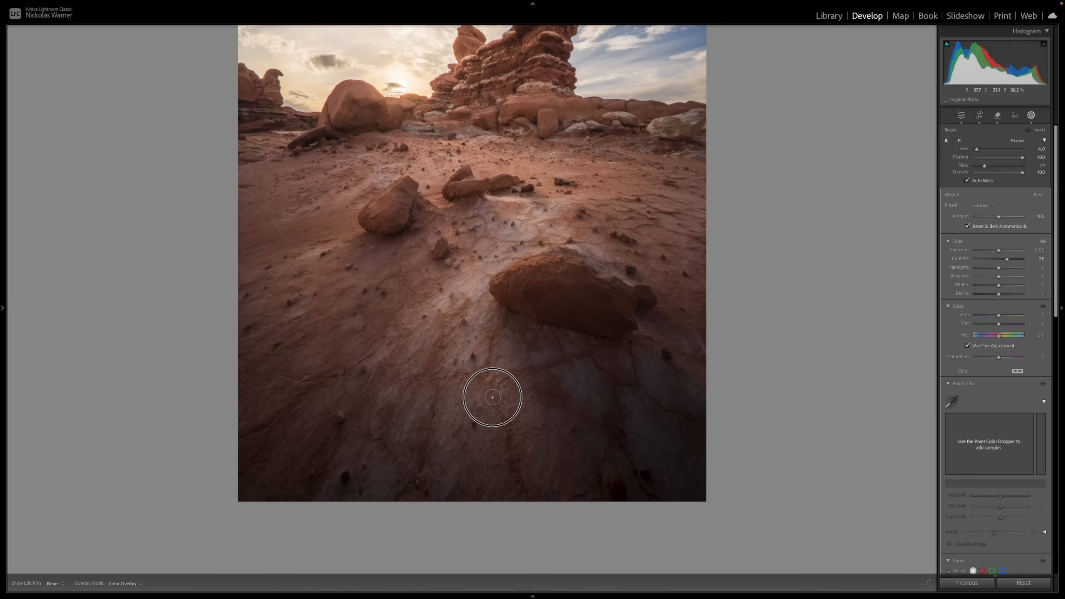
key("h")
key("h")
key("h")
key("h")
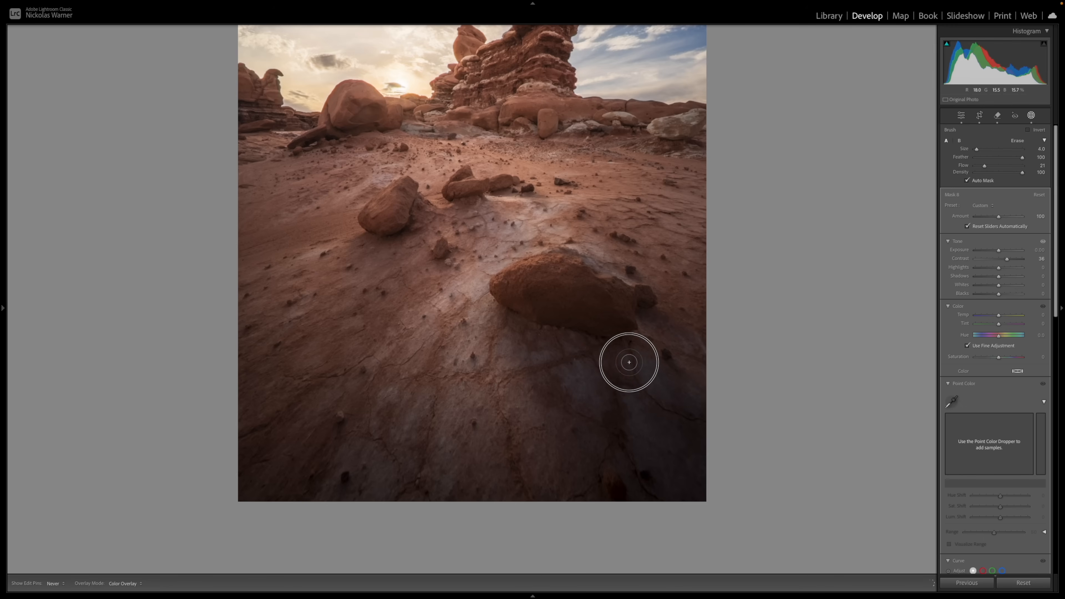
key("h")
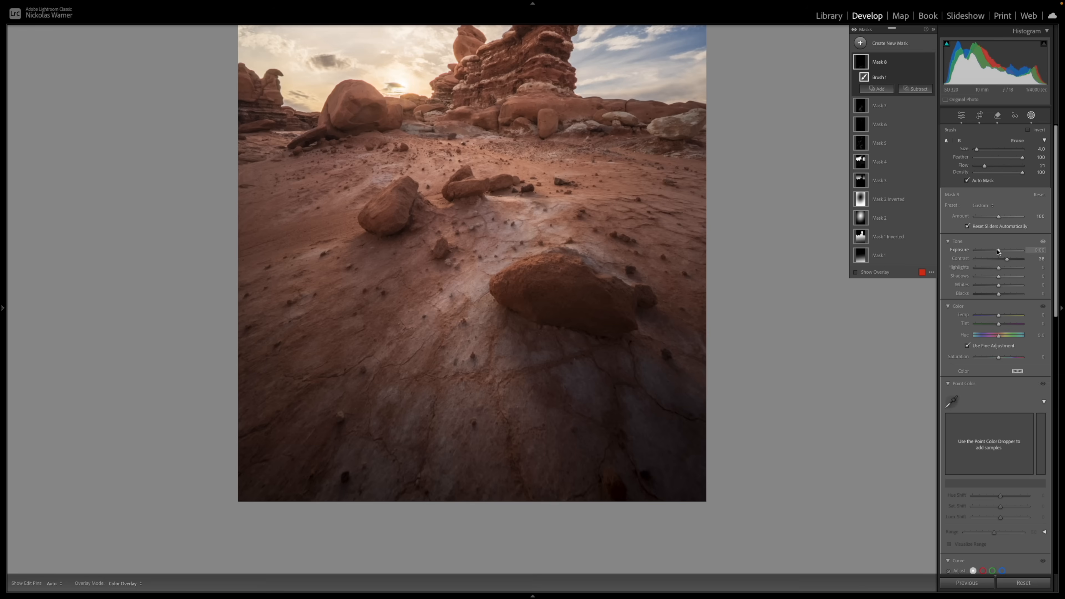
Lower the contrast mask's Exposure to -0.53 and paint it over more cracks in the lower foreground
left_click_drag(998, 252, 995, 250)
key("h")
mouse_move(389, 450)
left_mouse_down()
mouse_move(411, 502)
mouse_move(416, 487)
mouse_move(437, 498)
left_mouse_up()
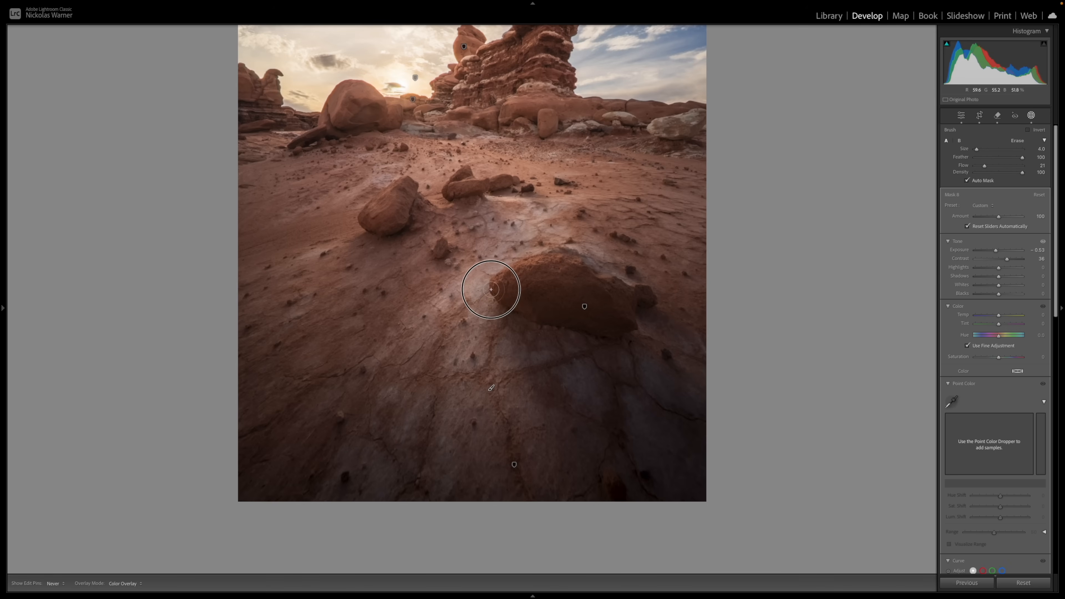
key("h")
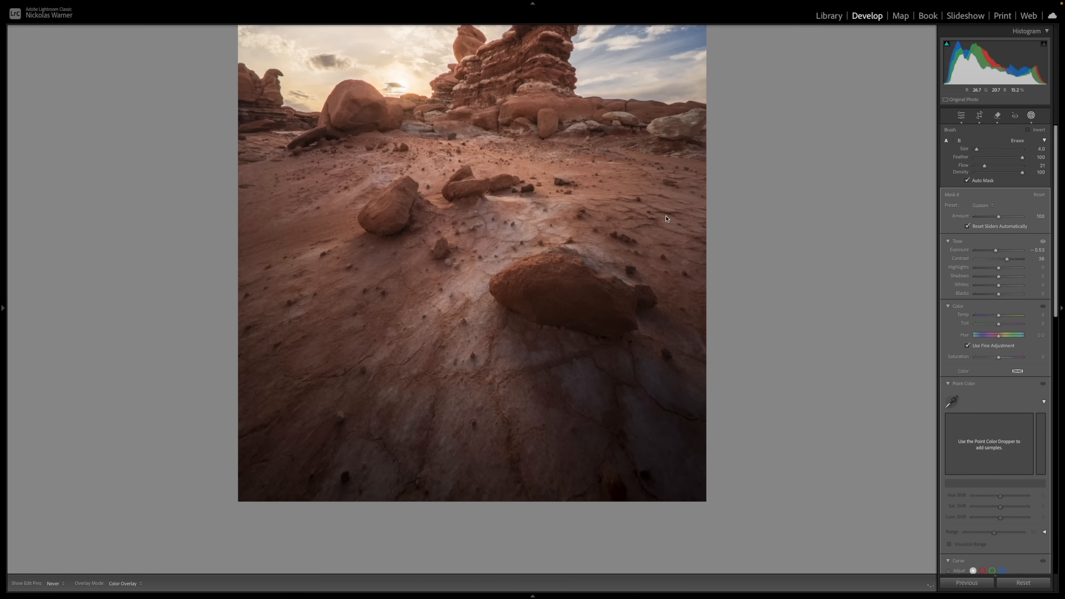
key("h")
key("h")
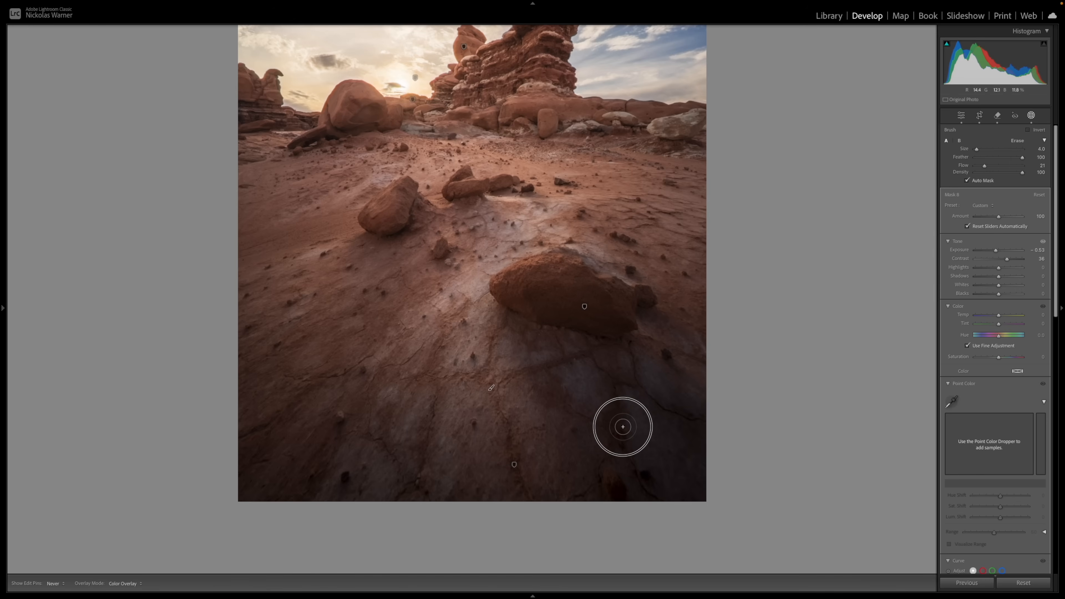
key("h")
left_click_drag(602, 424, 600, 437)
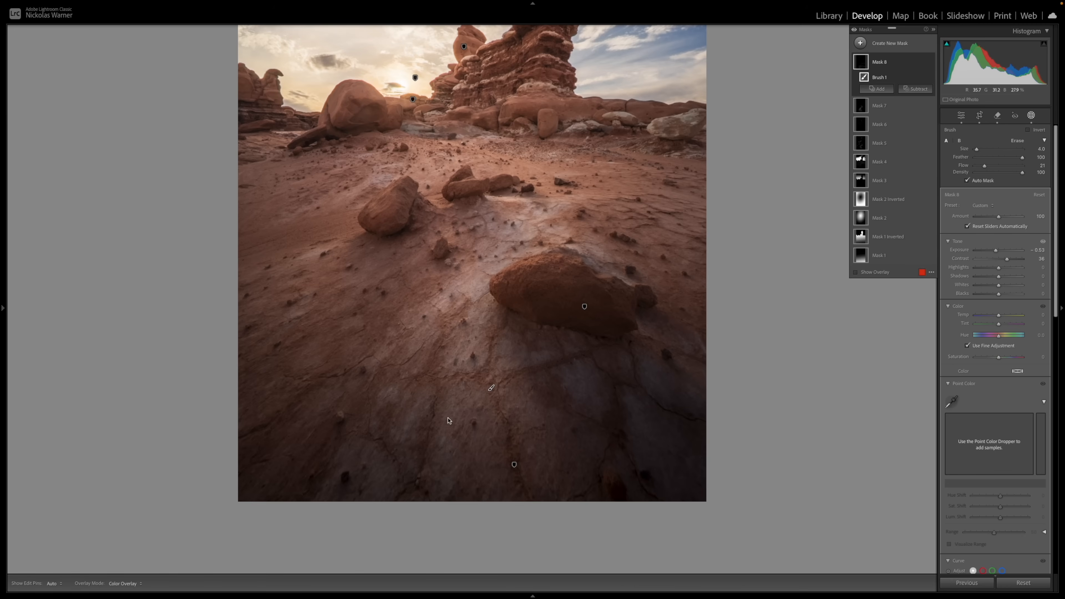
Paint the contrast mask over more cracks across the lower-left foreground and compare the photo with and without it
left_click_drag(432, 386, 420, 470)
mouse_move(375, 422)
left_mouse_down()
mouse_move(374, 439)
mouse_move(362, 393)
left_mouse_up()
mouse_move(248, 425)
left_mouse_down()
mouse_move(247, 443)
mouse_move(289, 409)
left_mouse_up()
left_click(930, 62)
left_click(929, 61)
Add a brush mask with Exposure -1.49 and brush size 12, and paint it over the shaded ground below the large rock
left_click(860, 43)
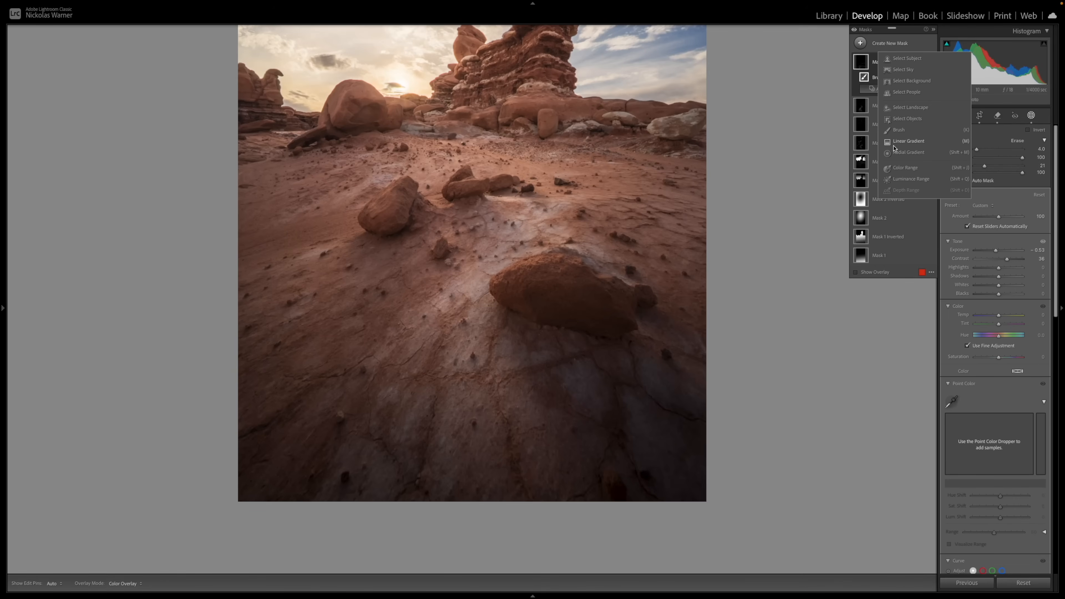
left_click(897, 132)
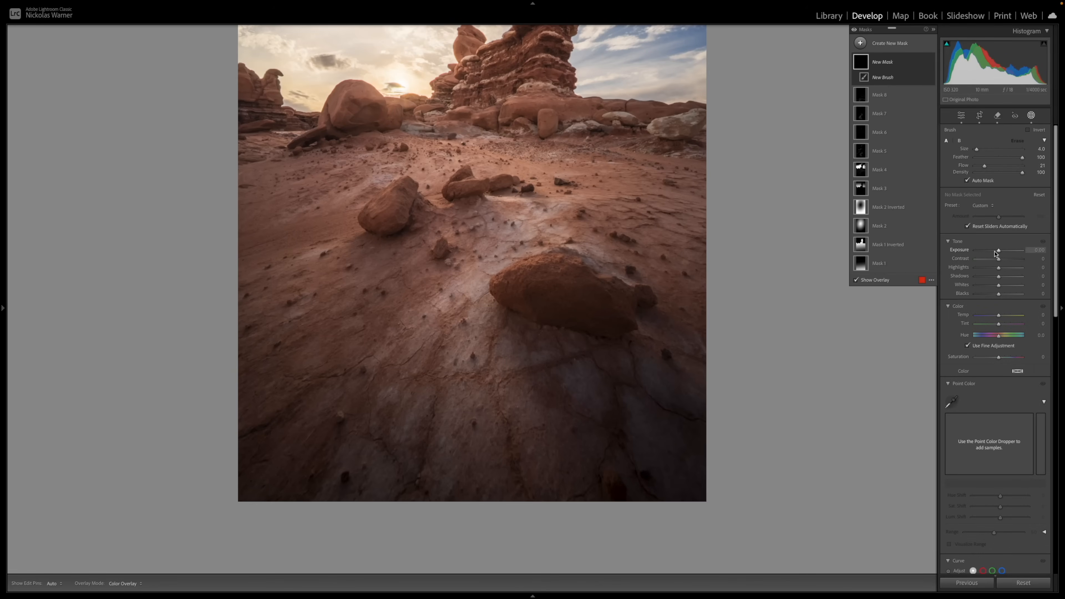
left_click_drag(998, 252, 990, 252)
scroll(509, 322, "up", 7)
left_click_drag(540, 231, 539, 340)
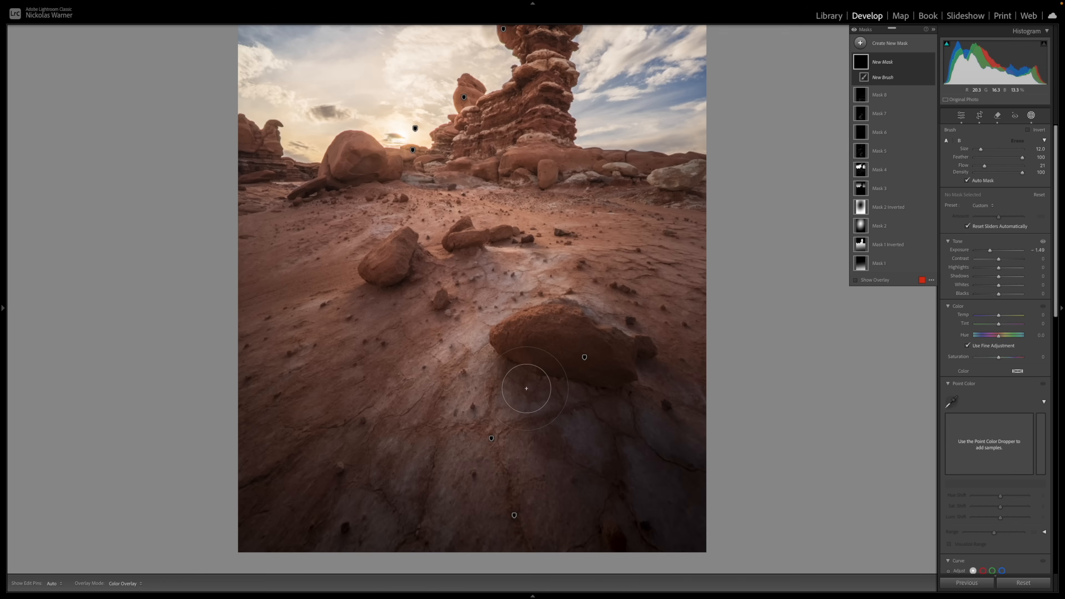
key("h")
mouse_move(572, 426)
left_mouse_down()
mouse_move(623, 411)
mouse_move(518, 366)
mouse_move(560, 429)
mouse_move(626, 404)
mouse_move(646, 526)
mouse_move(691, 502)
mouse_move(727, 506)
mouse_move(681, 526)
mouse_move(637, 488)
mouse_move(636, 417)
mouse_move(593, 469)
mouse_move(586, 387)
mouse_move(556, 390)
mouse_move(527, 351)
mouse_move(526, 371)
mouse_move(665, 419)
mouse_move(703, 474)
mouse_move(534, 382)
mouse_move(604, 525)
mouse_move(670, 506)
left_mouse_up()
key("h")
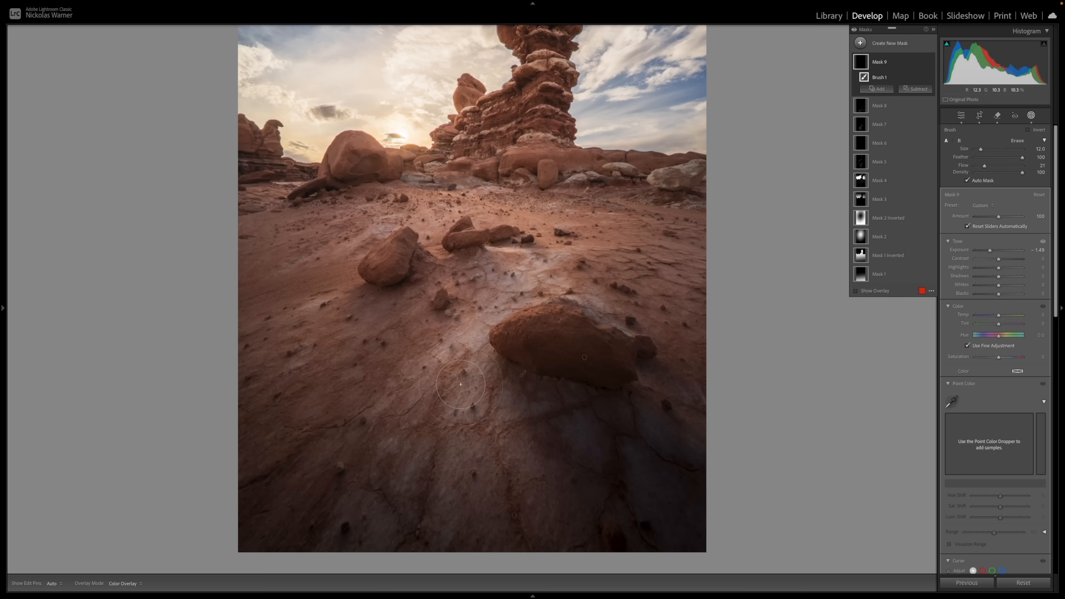
Paint the darkening mask along the shadow beneath the smaller left boulder and reduce the brush size to 8
key("h")
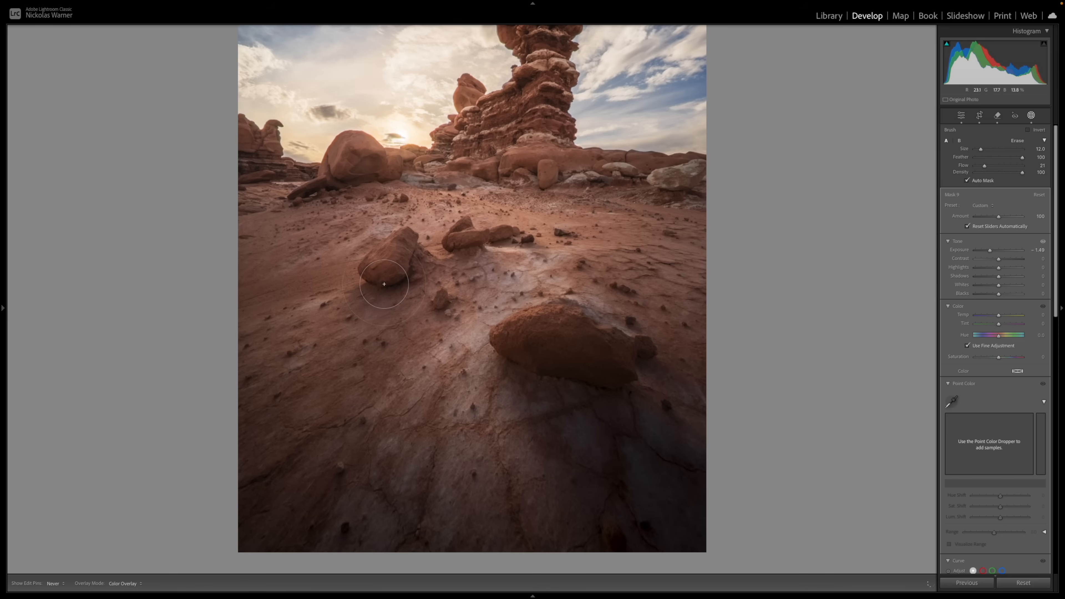
mouse_move(361, 297)
left_mouse_down()
mouse_move(392, 291)
mouse_move(381, 287)
mouse_move(356, 321)
mouse_move(357, 305)
left_mouse_up()
key("bracketleft")
key("bracketleft")
key("bracketleft")
key("h")
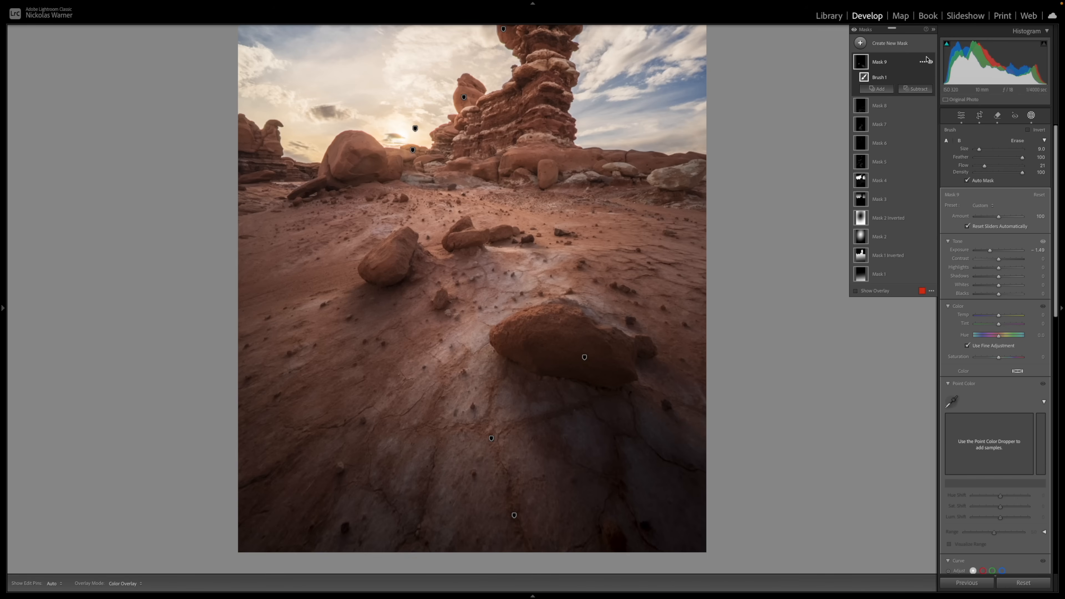
Compare the photo with and without the ground darkening mask and leave masking
left_click(929, 63)
left_click(929, 63)
left_click(929, 63)
left_click(929, 63)
key("Escape")
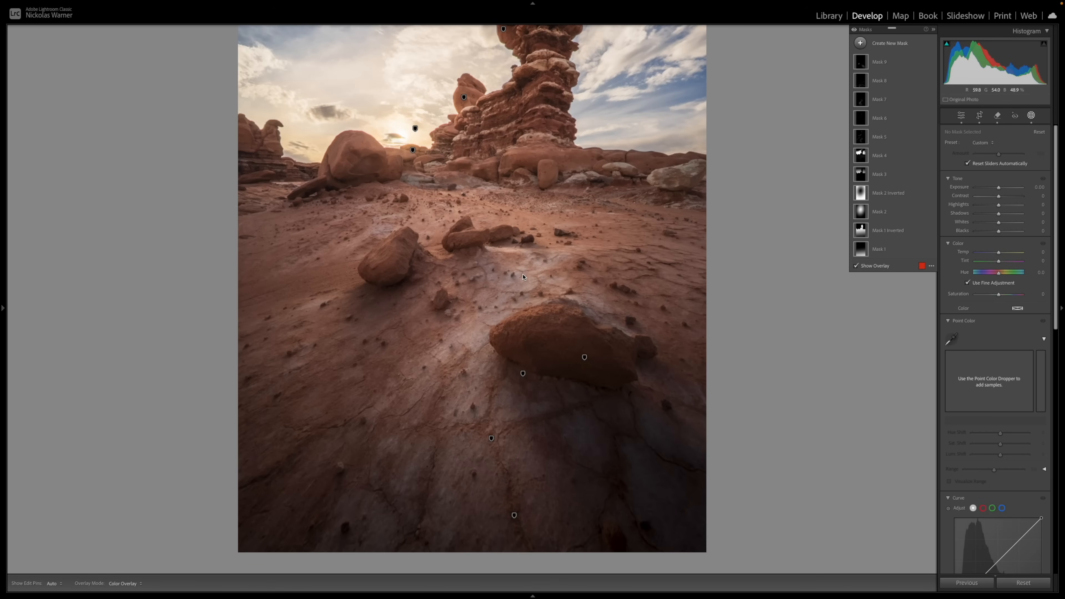
key("shift+w")
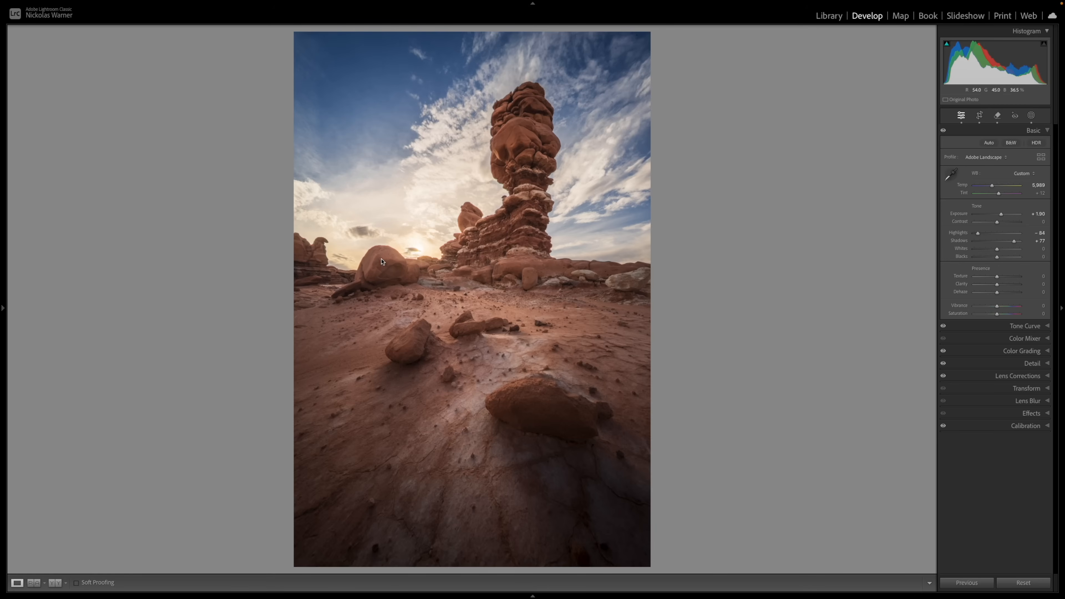
Add a radial gradient mask as a wide ellipse over the sun glow and the boulders beside it
left_click(1031, 116)
left_click(870, 44)
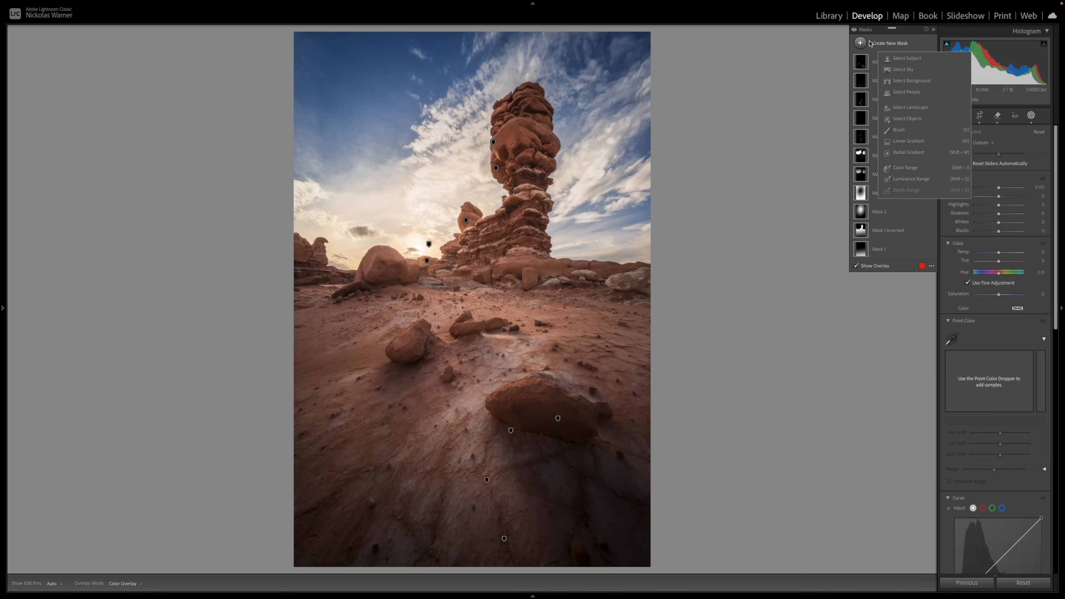
left_click(909, 153)
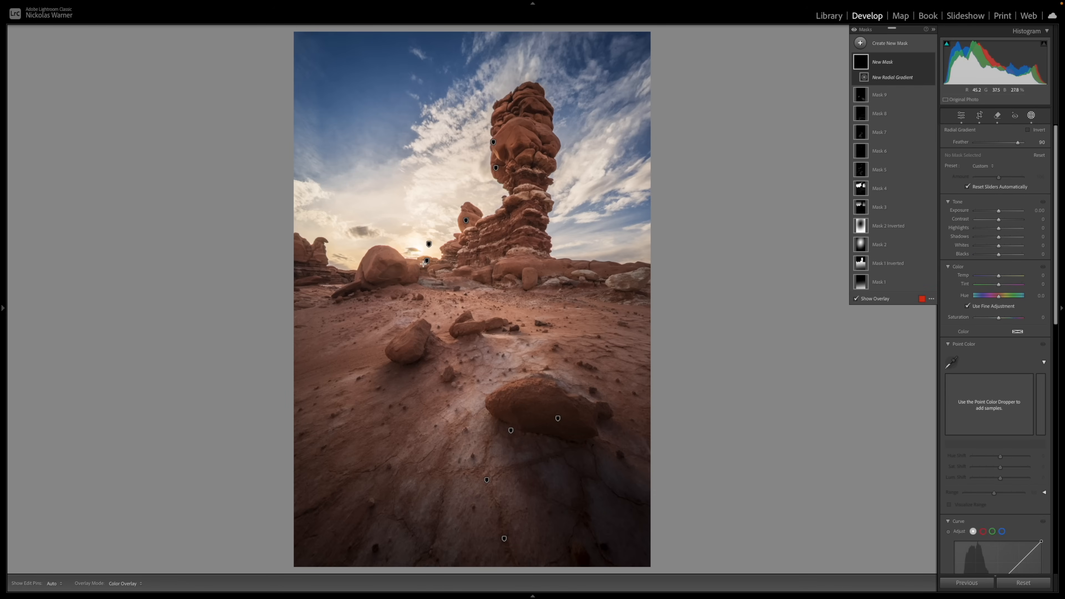
left_click_drag(423, 248, 511, 298)
mouse_move(518, 250)
left_mouse_down()
mouse_move(520, 240)
mouse_move(466, 222)
mouse_move(516, 232)
left_mouse_up()
left_click_drag(428, 289, 428, 284)
Lower Dehaze and Clarity slightly in the sun glow mask to soften the light, and leave masking
scroll(986, 267, "down", 5)
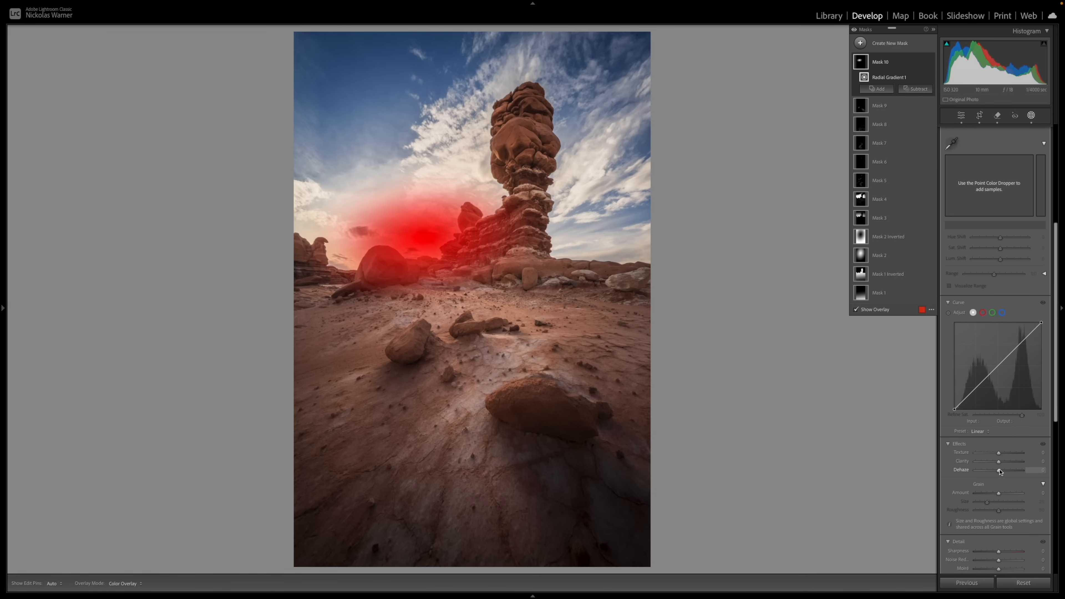
left_click_drag(1000, 473, 999, 473)
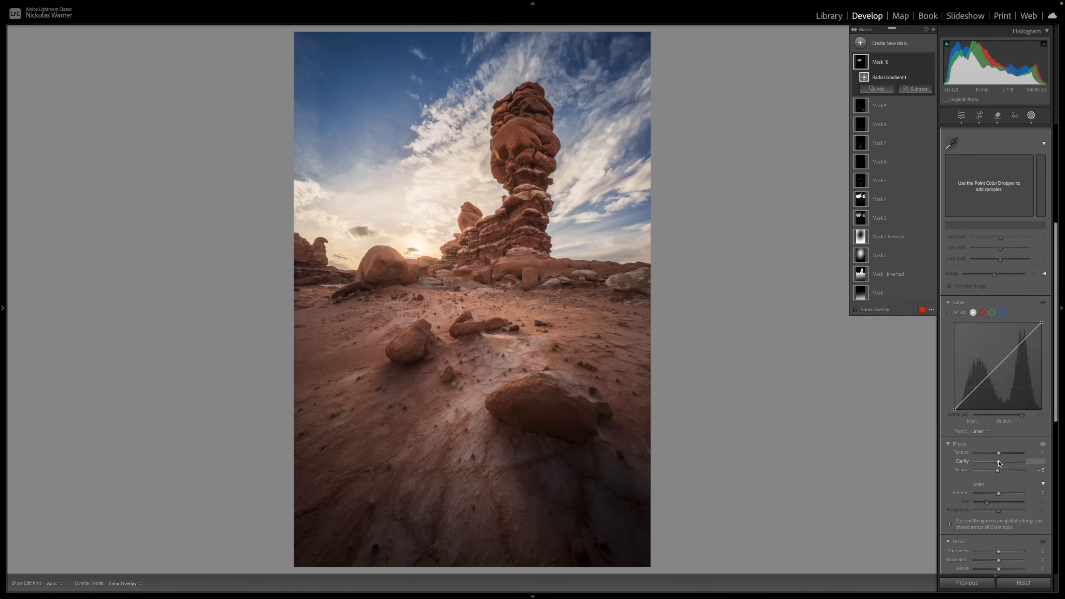
left_click_drag(999, 463, 993, 463)
key("Escape")
key("Escape")
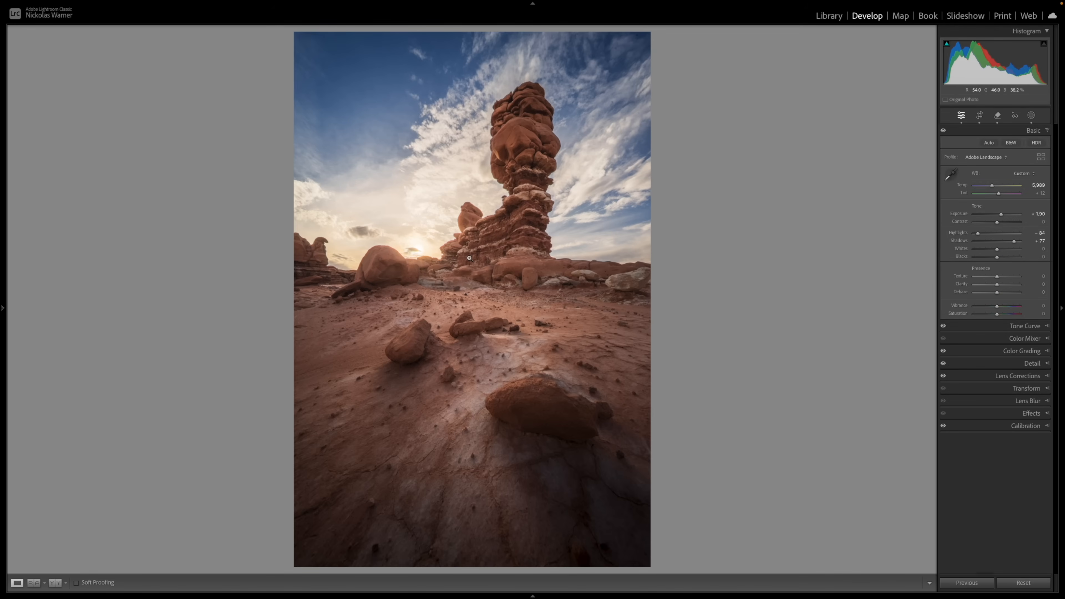
Examine the clouds and rocks around the sun up close for distracting dark patches
left_click(469, 258)
key("super+equal")
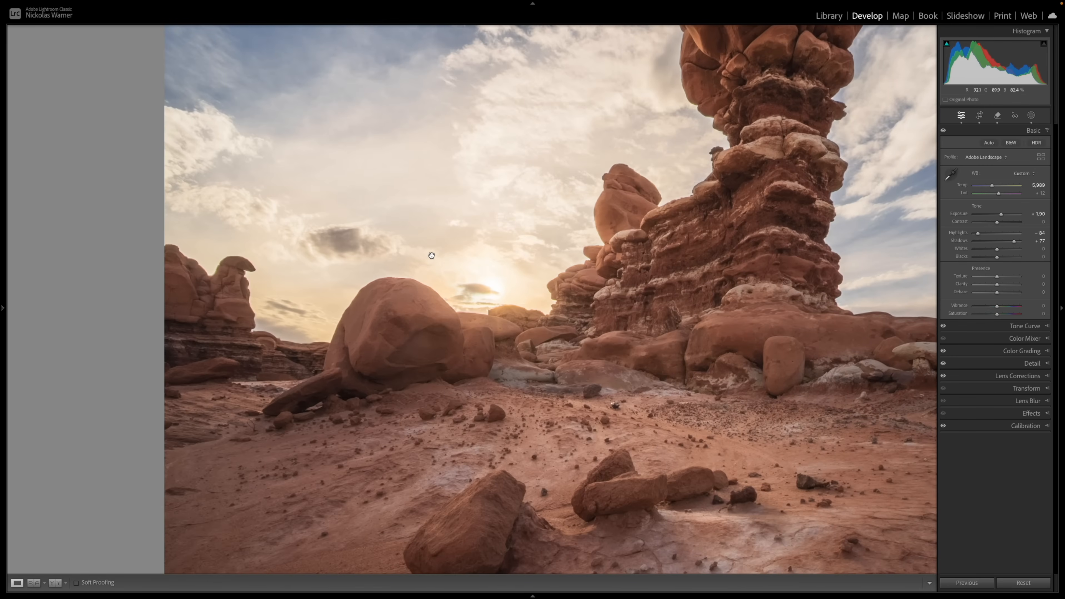
scroll(842, 281, "right", 1)
left_click(1031, 115)
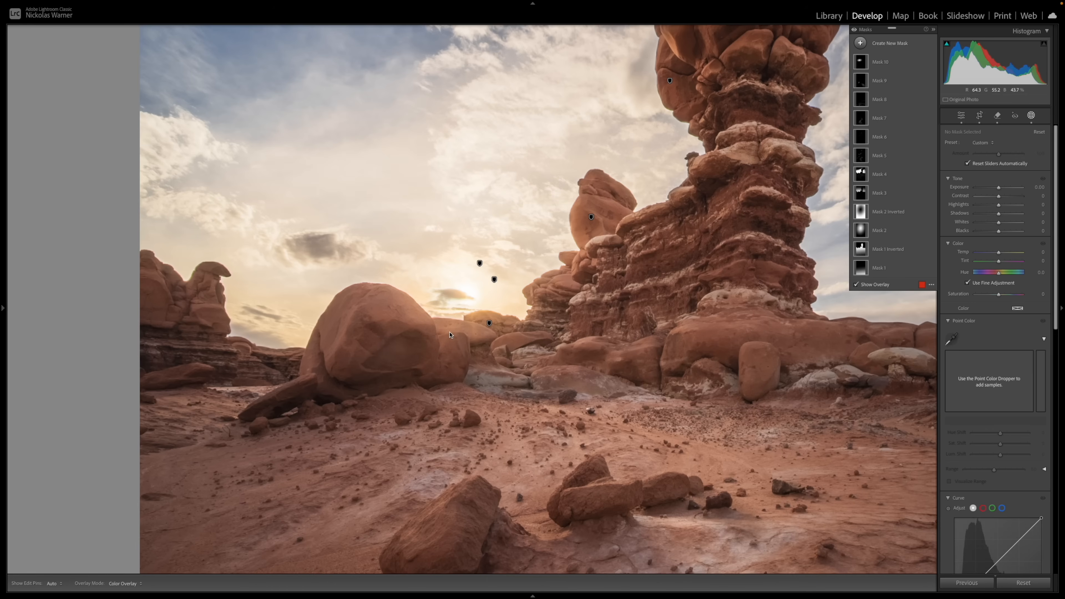
left_click_drag(450, 335, 430, 355)
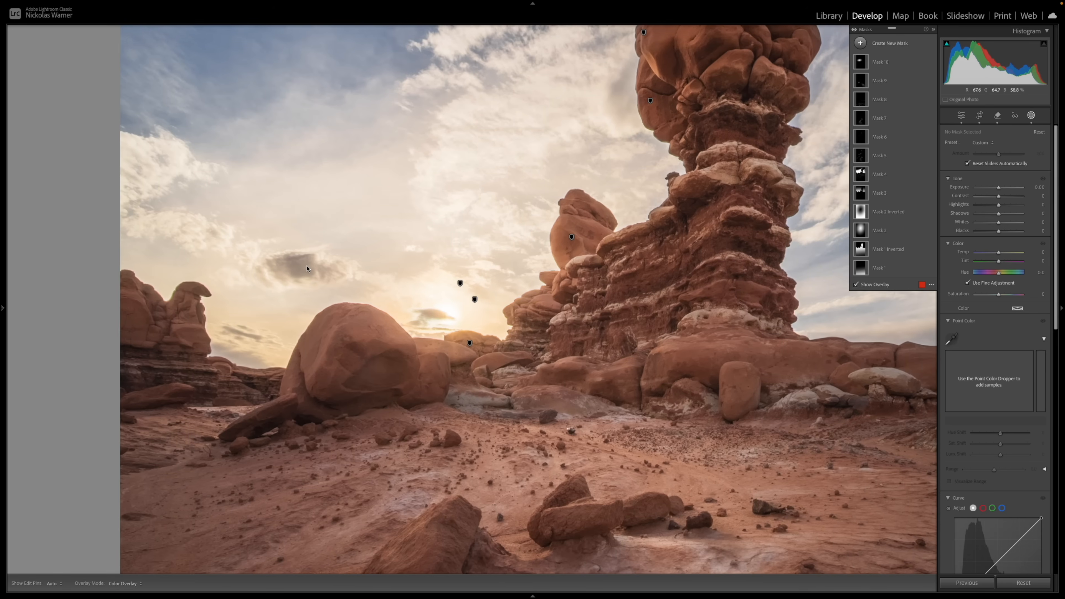
left_click_drag(402, 193, 375, 263)
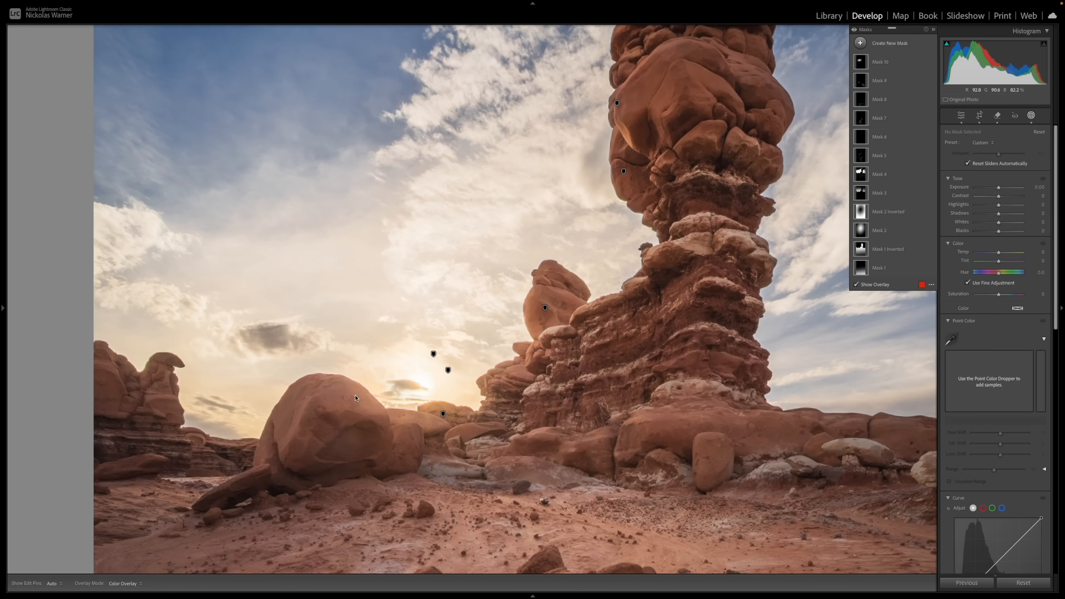
scroll(432, 385, "down", 1)
scroll(432, 385, "left", 1)
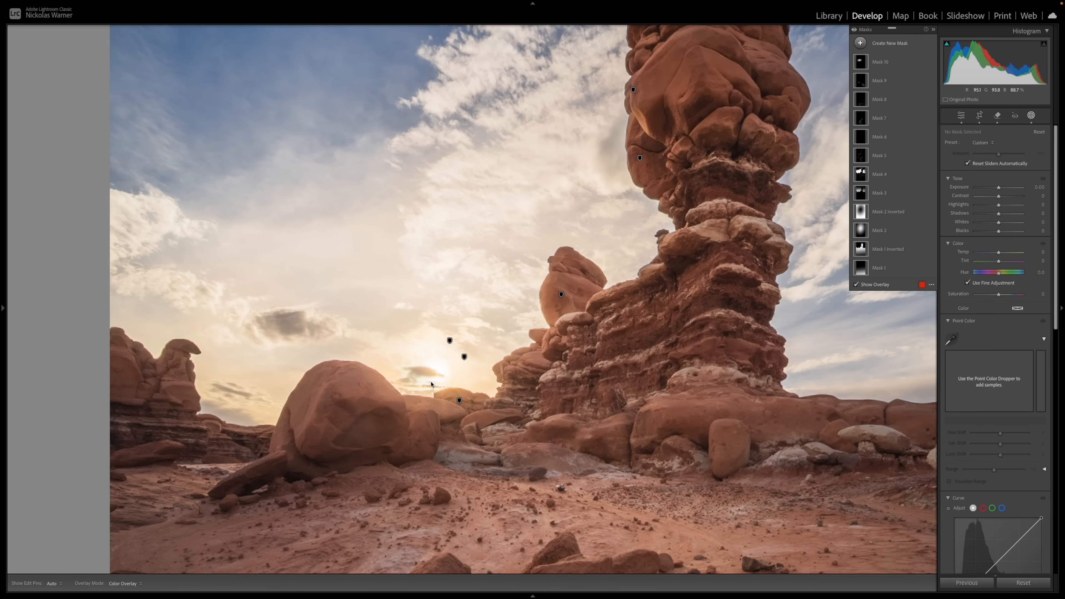
scroll(432, 385, "down", 1)
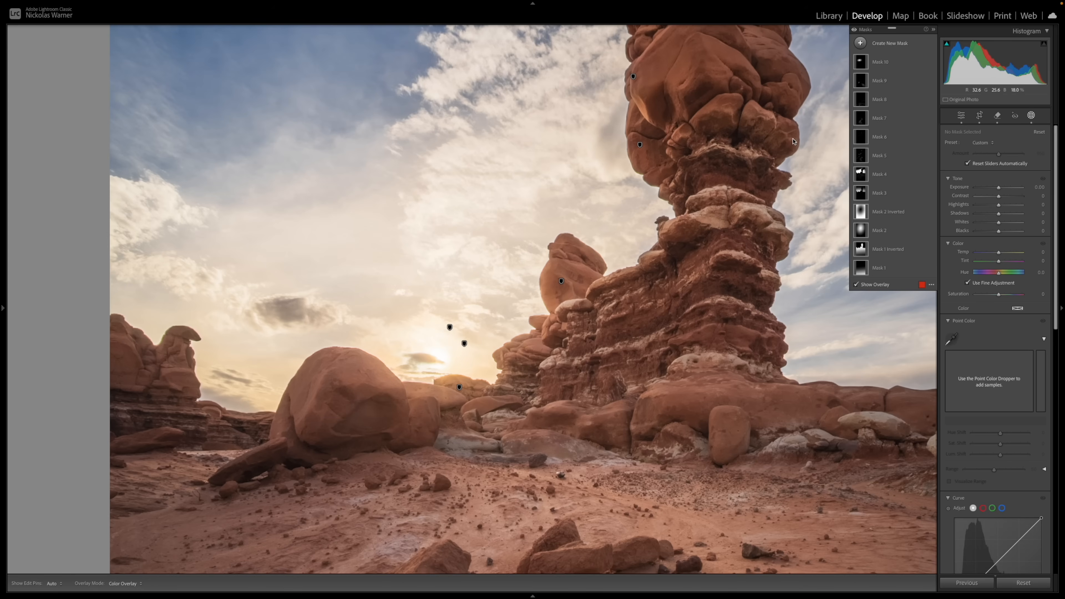
Add a brush mask with Exposure 0.70, Shadows 25 and Blacks 23, and paint it over the dark cloud above the round boulder
left_click(864, 45)
left_click(906, 131)
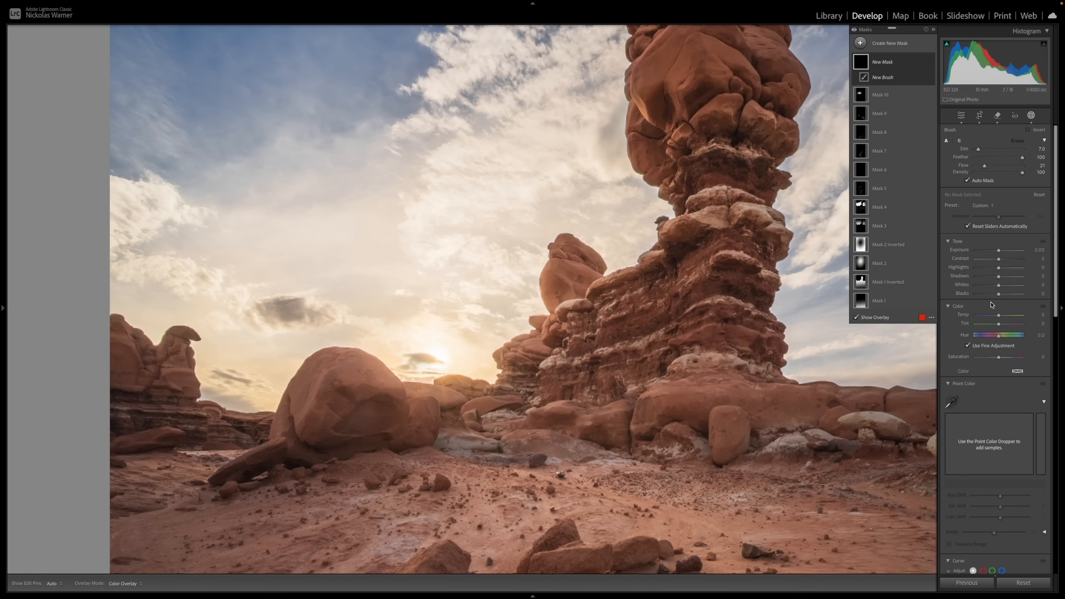
left_click_drag(1001, 252, 1004, 294)
key("h")
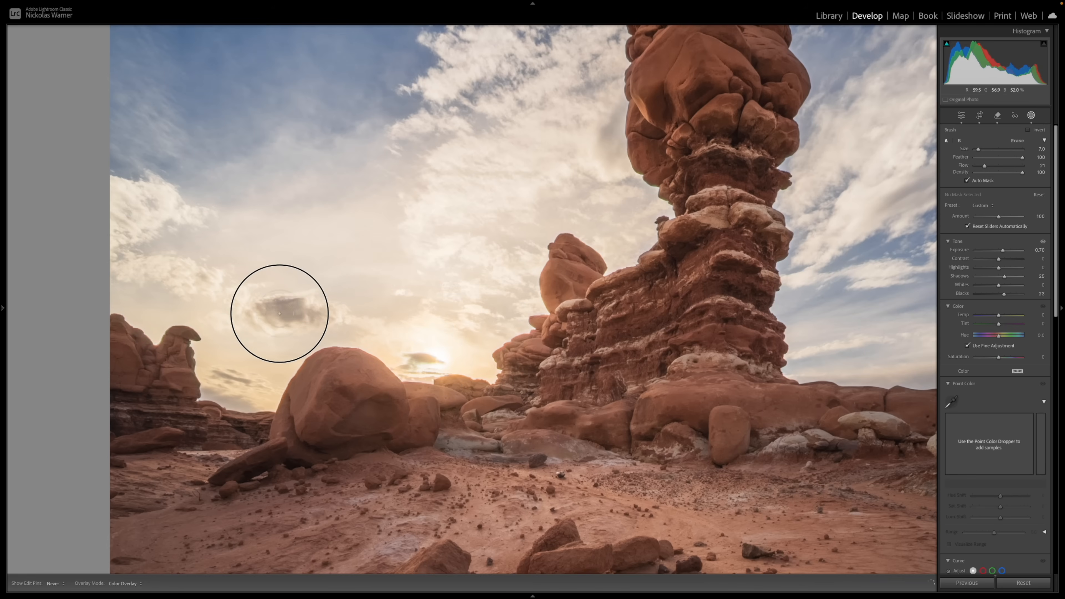
left_click(293, 305)
Reduce the brush size to 5 and paint the cloud mask over the small dark clouds at the sun and near the left horizon
key("bracketleft")
key("bracketleft")
key("h")
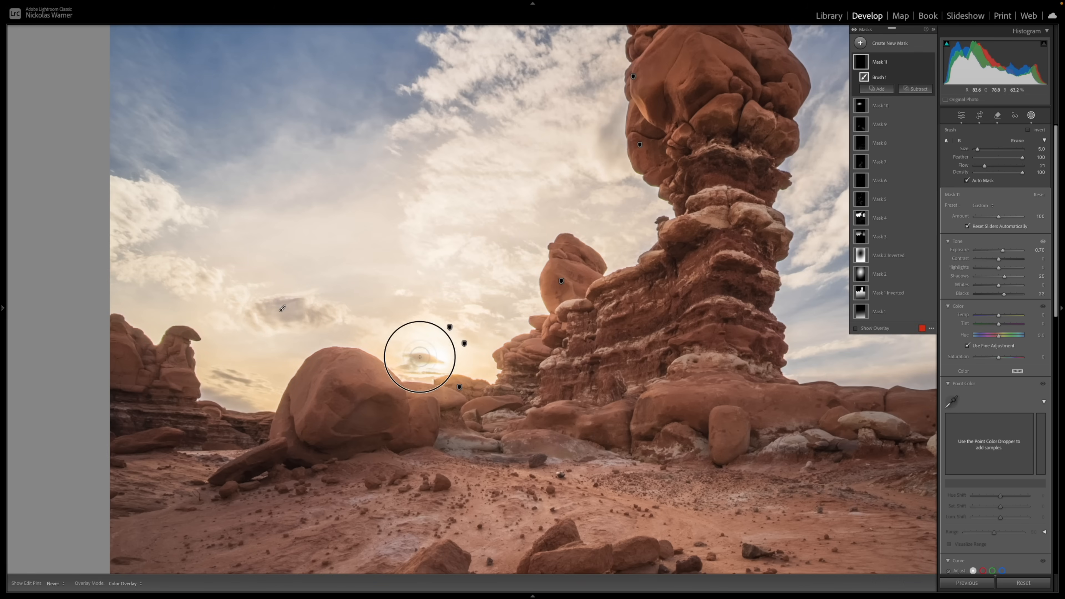
key("h")
key("h")
key("h")
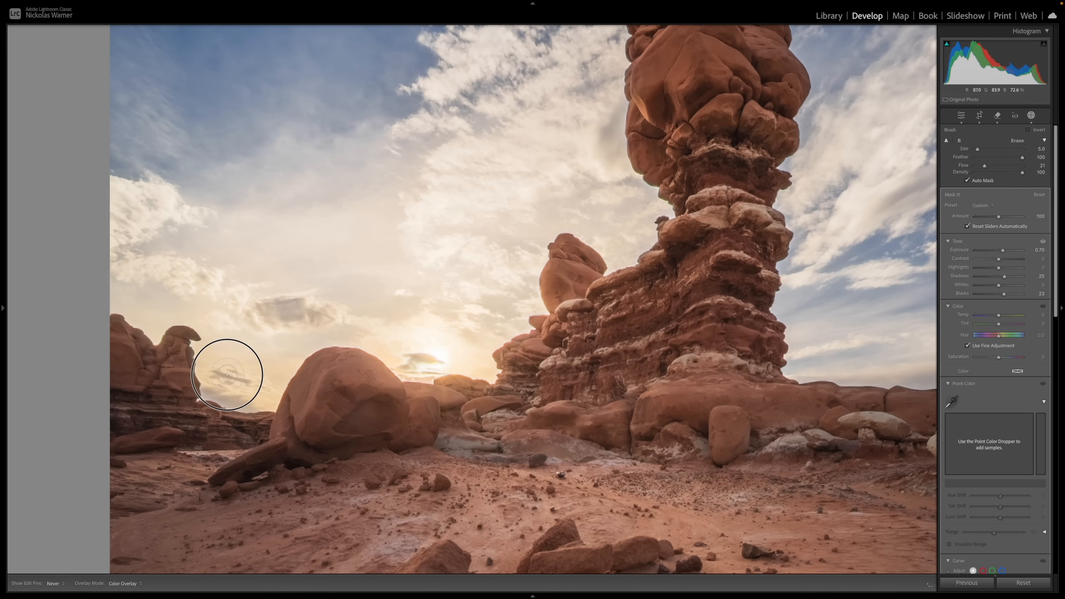
key("h")
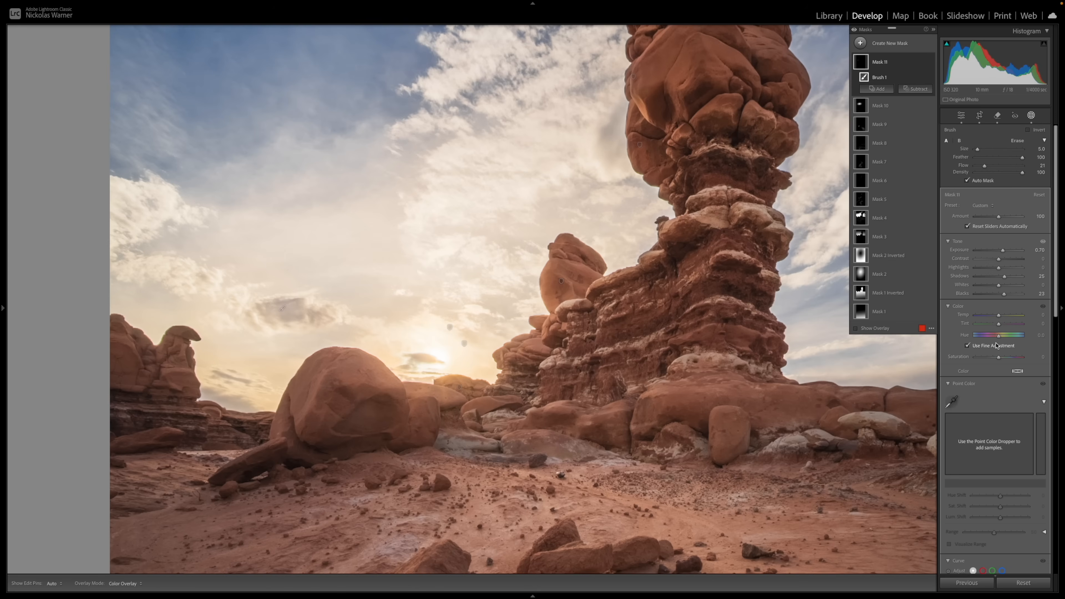
Set the cloud mask to Exposure 0.65, Shadows 100, Blacks 38 and Temp 4
left_click(998, 316)
left_click_drag(999, 316, 1000, 316)
left_click_drag(1004, 251, 1009, 295)
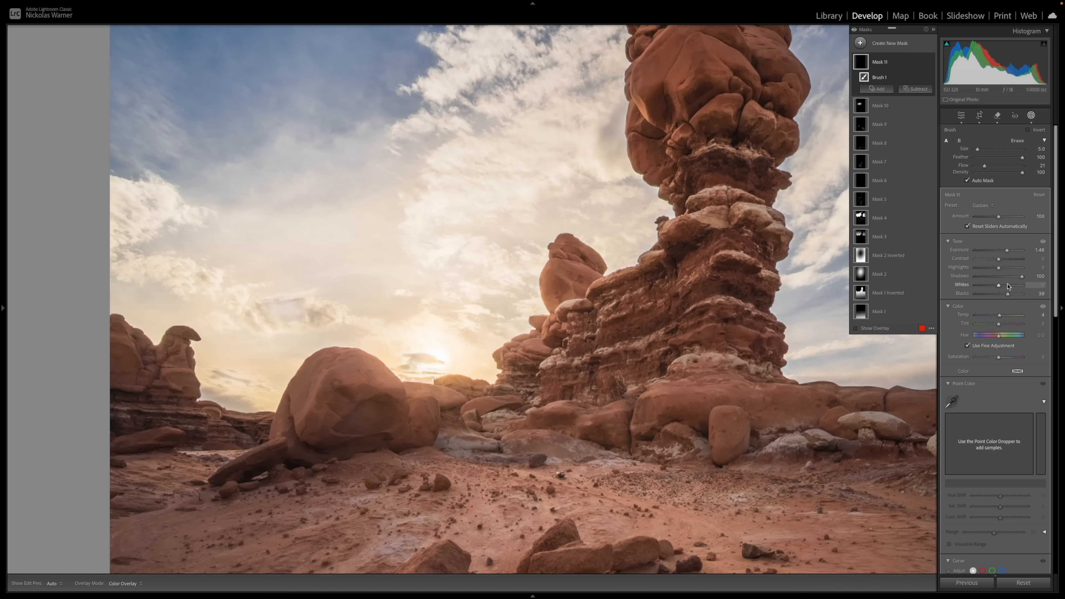
left_click_drag(1006, 251, 1002, 252)
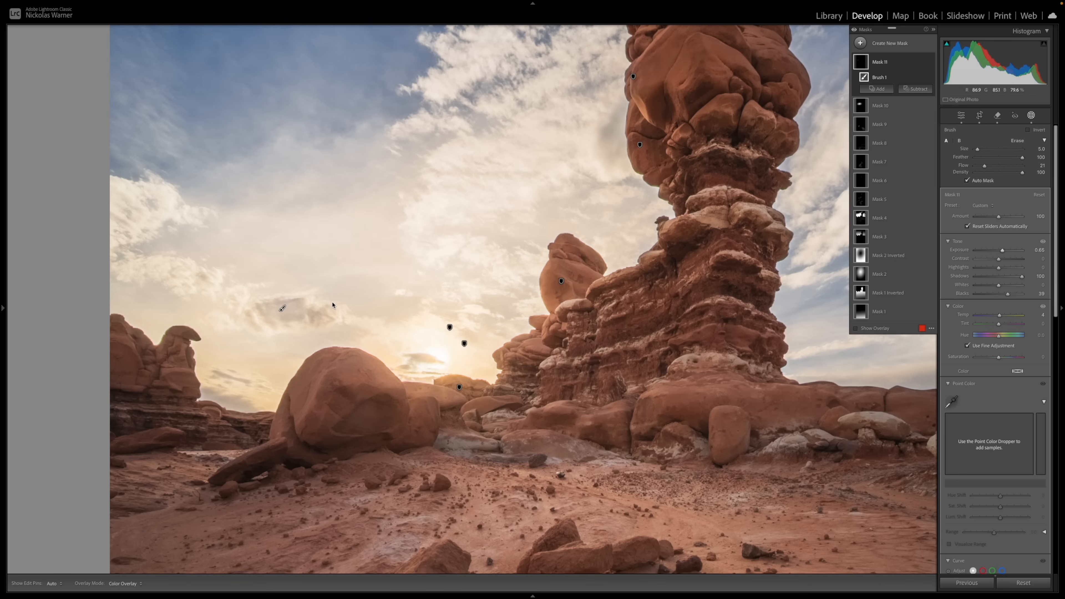
Paint the cloud mask over the remaining dark streaks between the left rock formation and the round boulder
key("h")
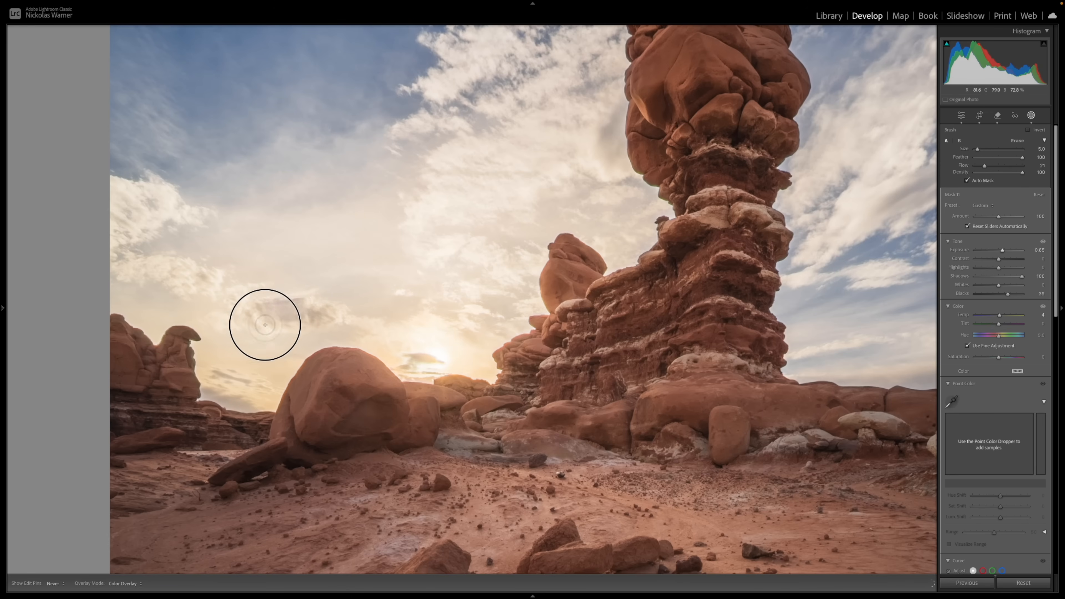
key("h")
mouse_move(214, 373)
left_mouse_down()
mouse_move(217, 400)
mouse_move(250, 404)
left_mouse_up()
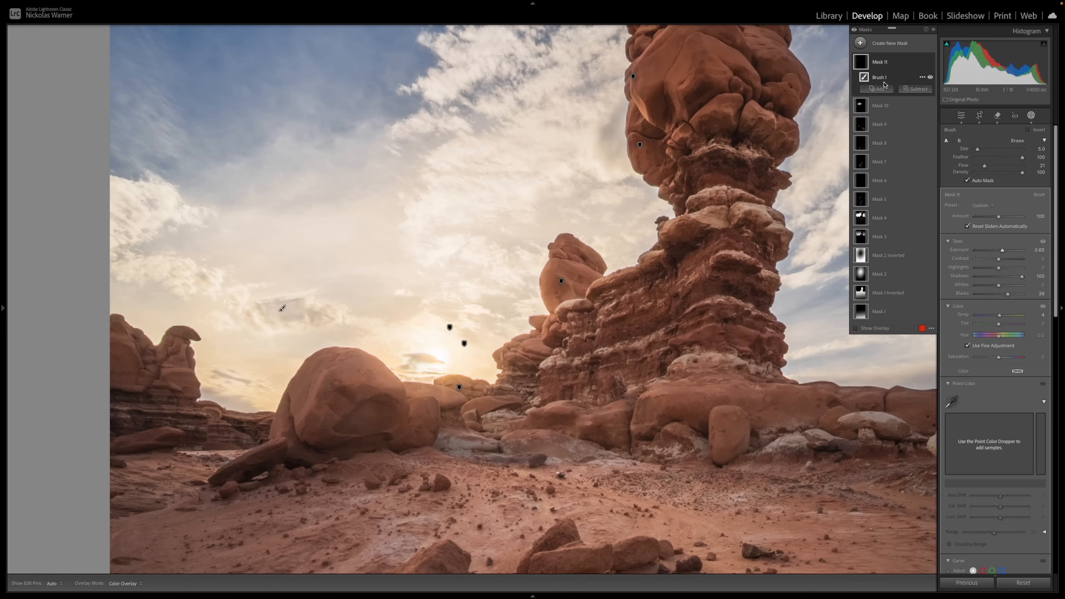
Lower the cloud mask's Amount slightly, compare the photo with and without it, and return to the full image
left_click(931, 62)
left_click_drag(998, 218, 994, 220)
left_click(929, 62)
left_click(929, 63)
key("shift+w")
left_click(535, 263)
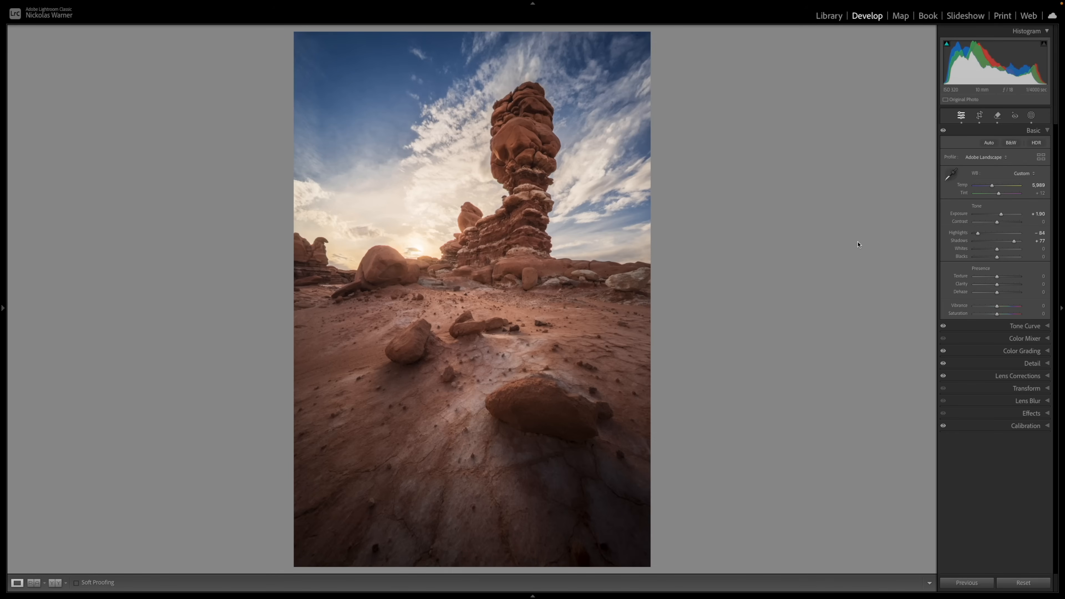
Add a linear gradient mask over the ground, fading out upward at the tower's base, and subtract the sky from it
left_click(1032, 116)
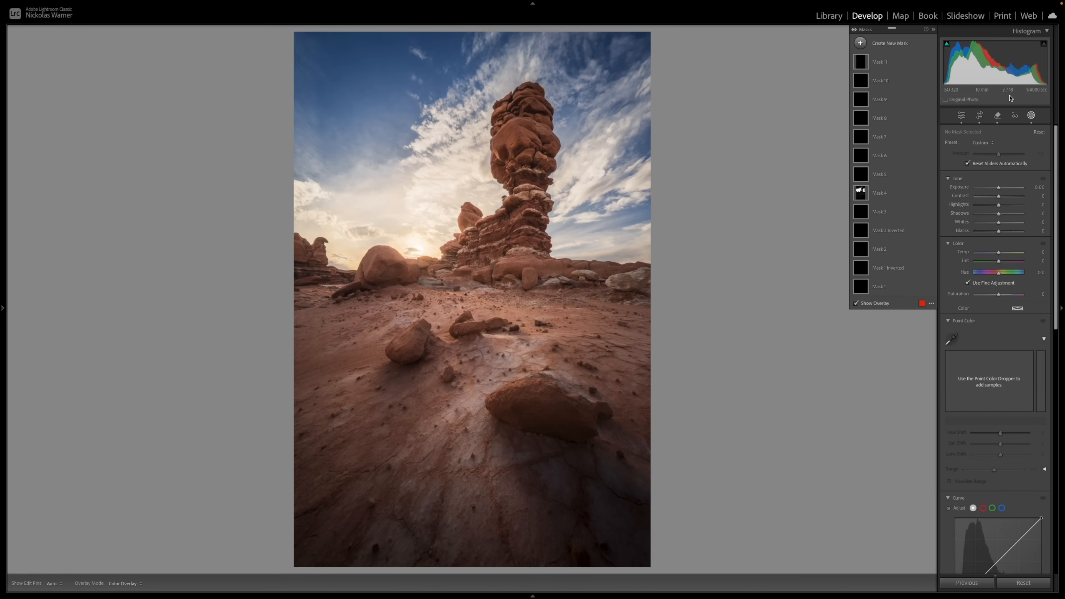
left_click(865, 46)
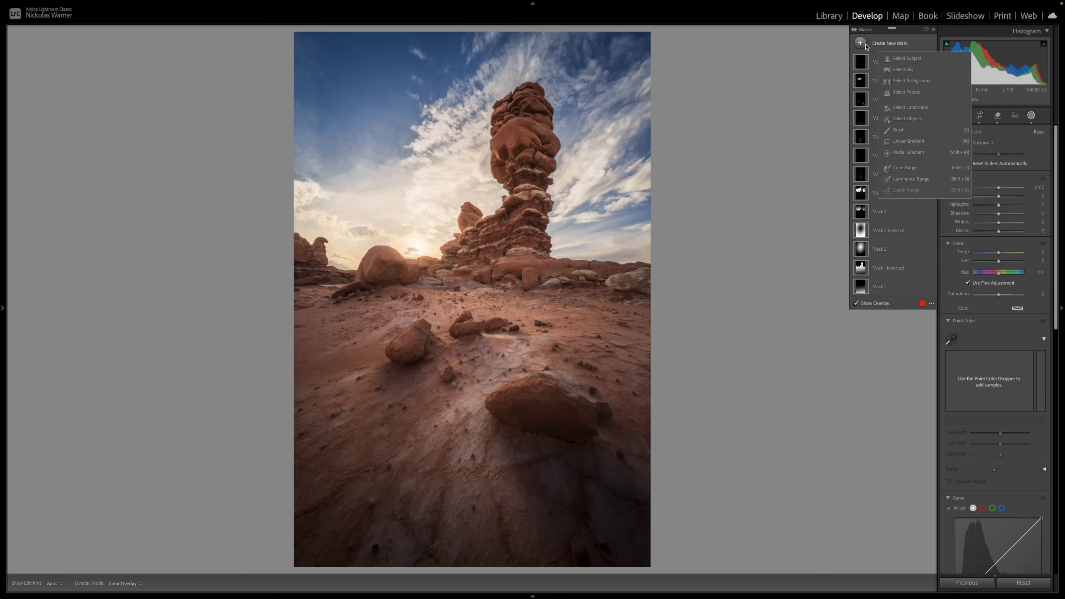
left_click(909, 141)
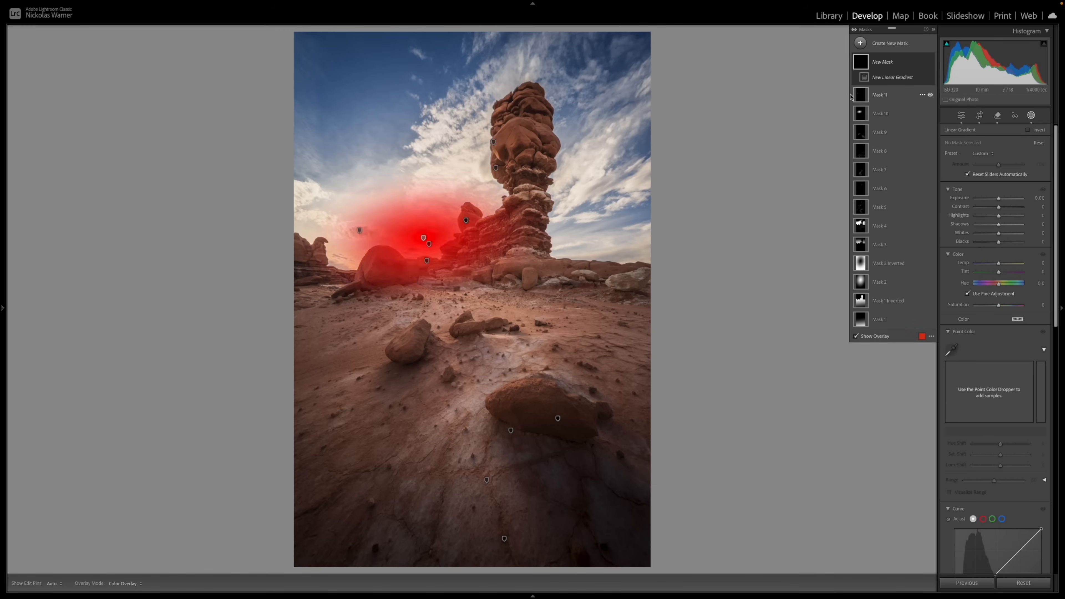
left_click_drag(473, 456, 458, 205)
mouse_move(474, 459)
left_mouse_down()
mouse_move(471, 469)
mouse_move(470, 445)
mouse_move(471, 458)
left_mouse_up()
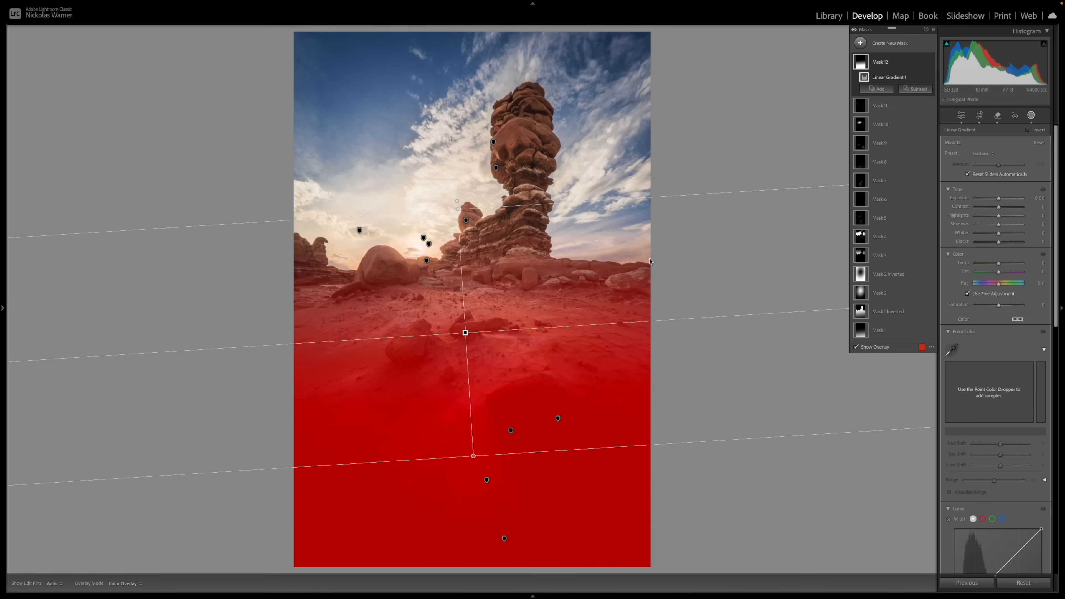
left_click(922, 89)
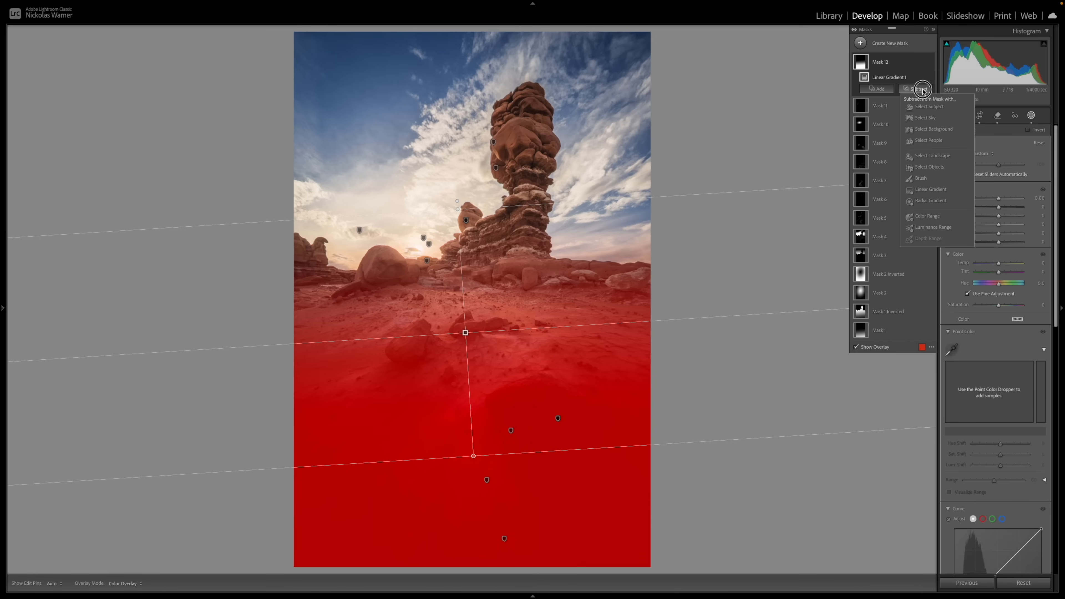
left_click(926, 118)
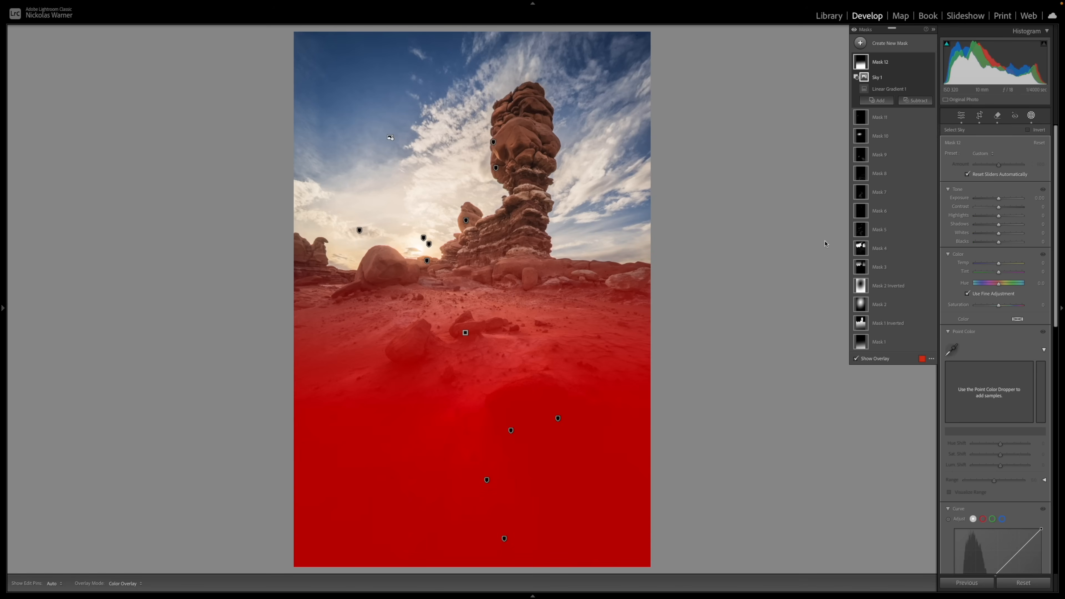
Raise the Clarity of the ground gradient mask to about 15
scroll(1003, 435, "down", 5)
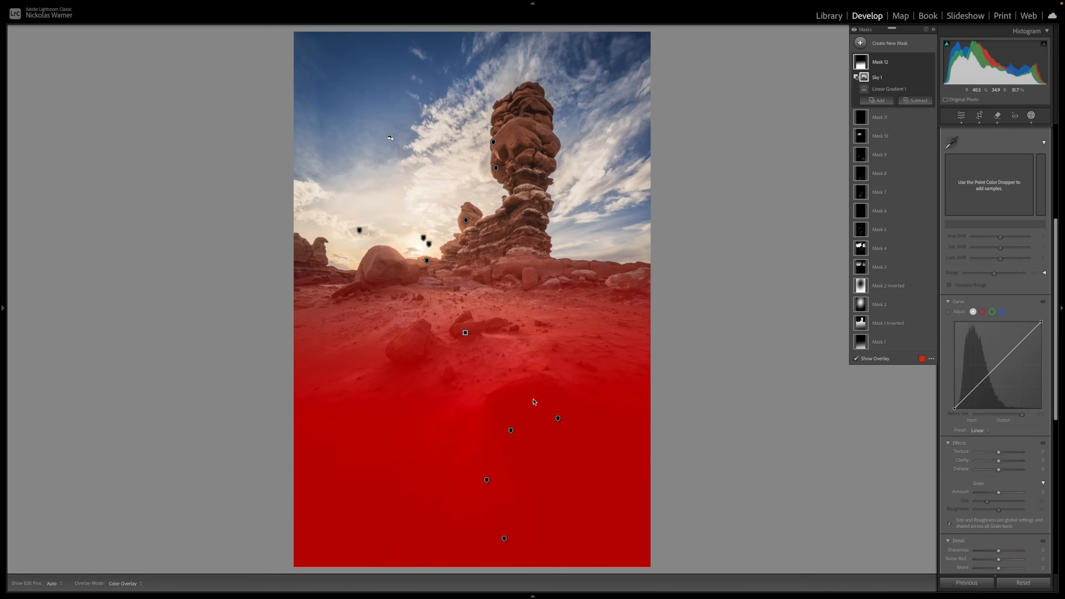
left_click_drag(999, 461, 1003, 461)
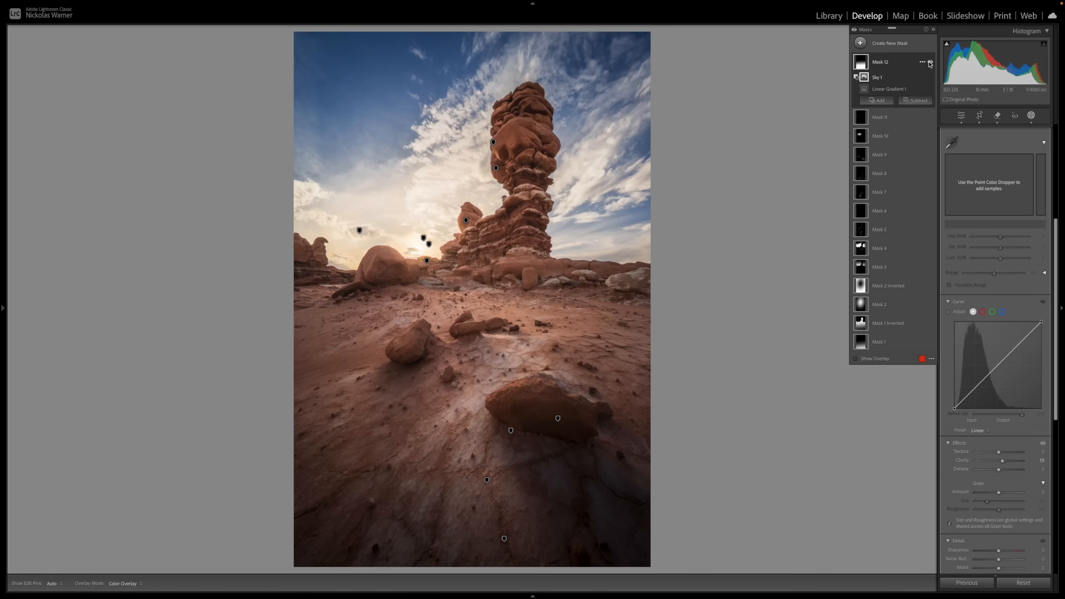
Create a luminance range mask covering the midtones, leaving out the deepest shadows and the brightest clouds
left_click(863, 42)
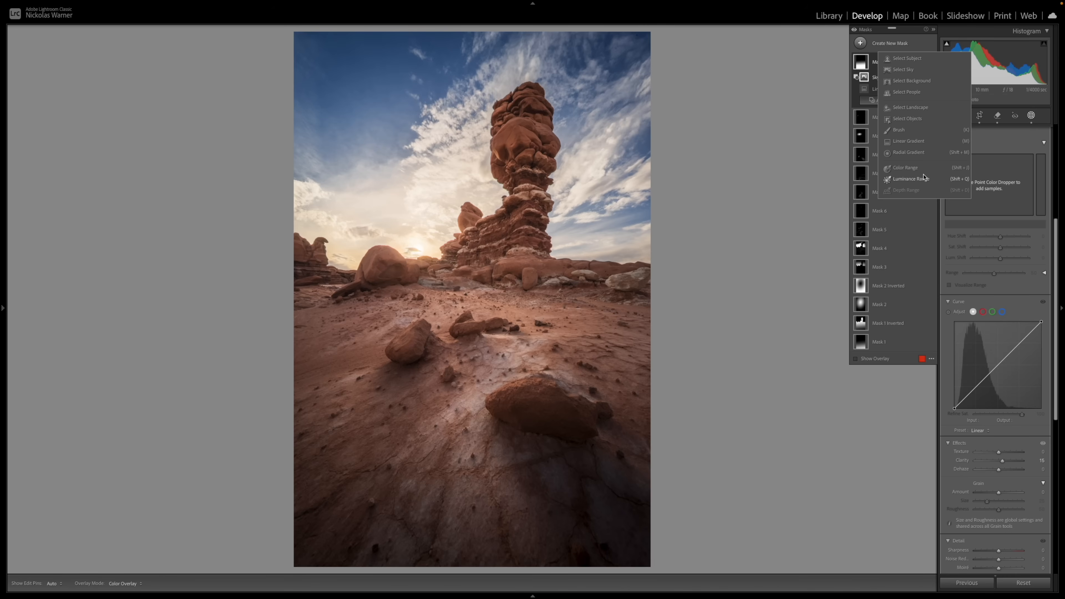
left_click(911, 178)
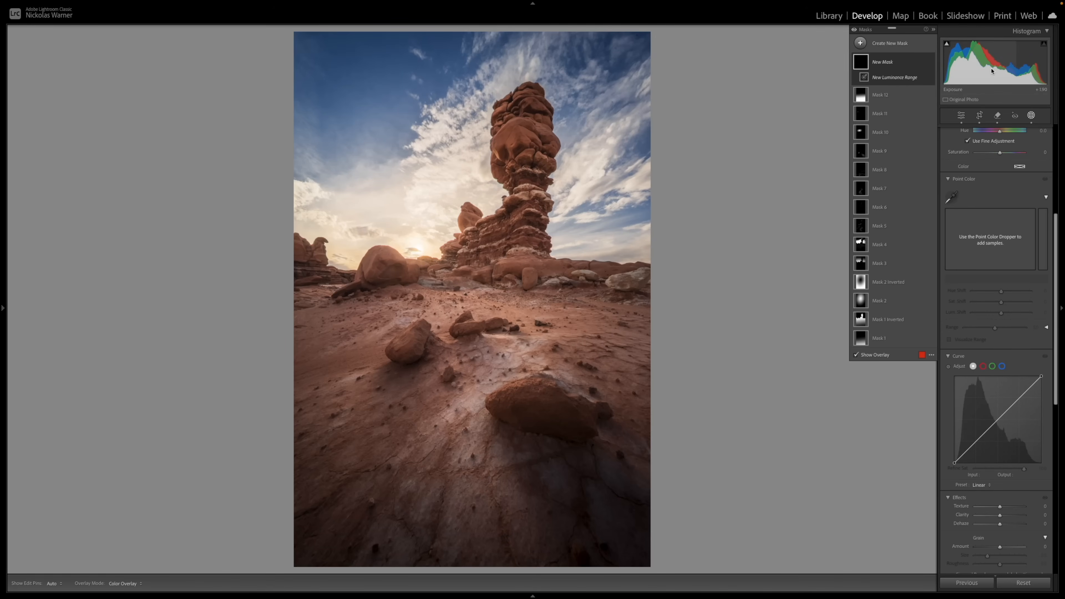
scroll(982, 167, "up", 5)
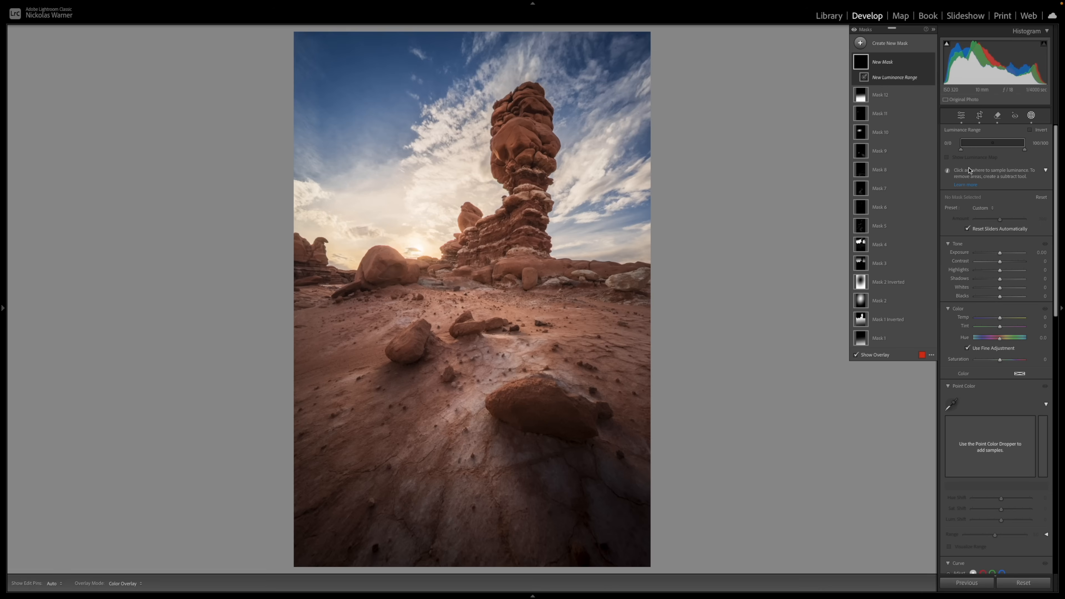
left_click_drag(959, 145, 1026, 150)
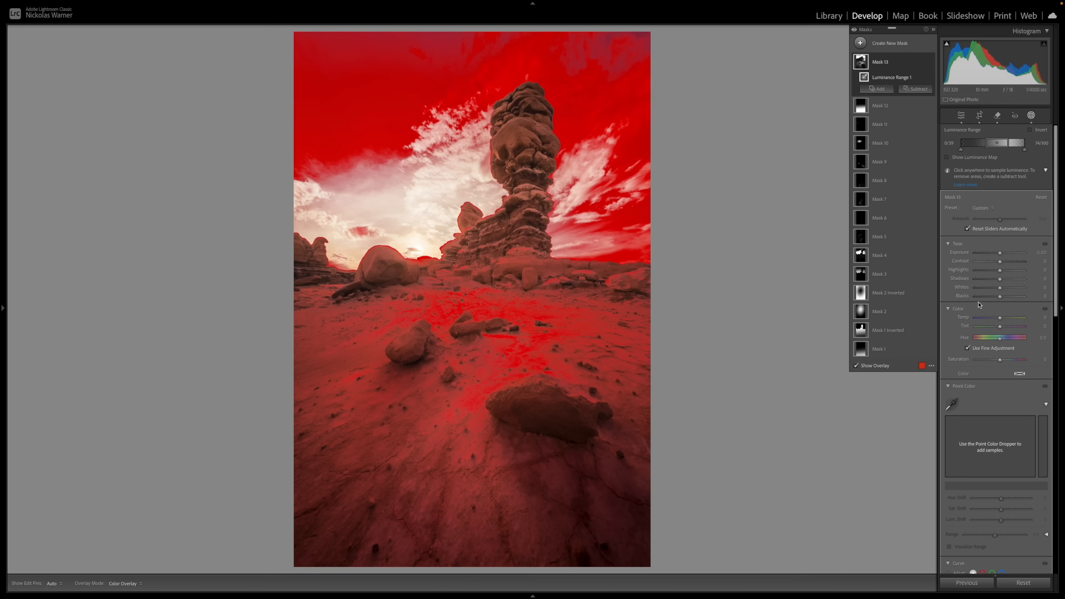
Lift the luminance mask's tone curve in the highlights and at input 128 to output 134, and compare the photo with and without the mask
scroll(1036, 375, "down", 5)
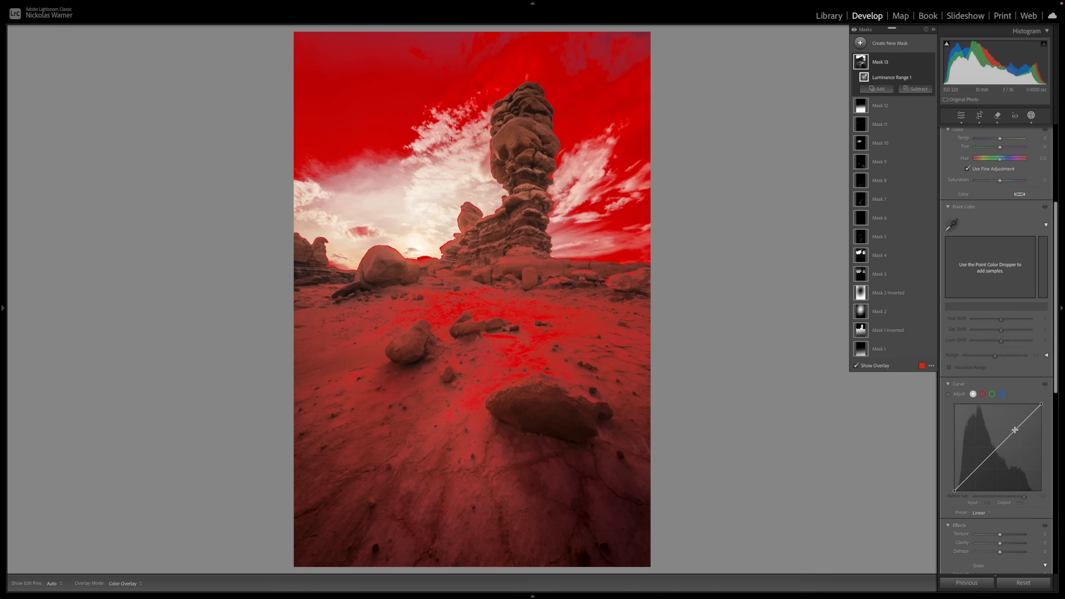
left_click_drag(1016, 427, 998, 446)
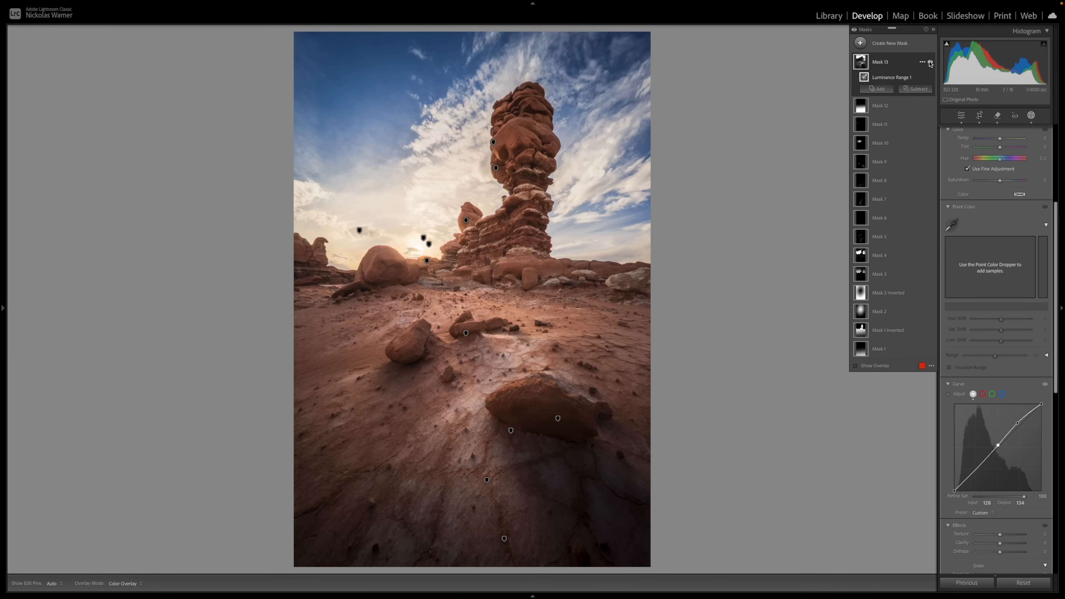
left_click(930, 63)
left_click(931, 63)
left_click(931, 63)
left_click(930, 63)
left_click(894, 69)
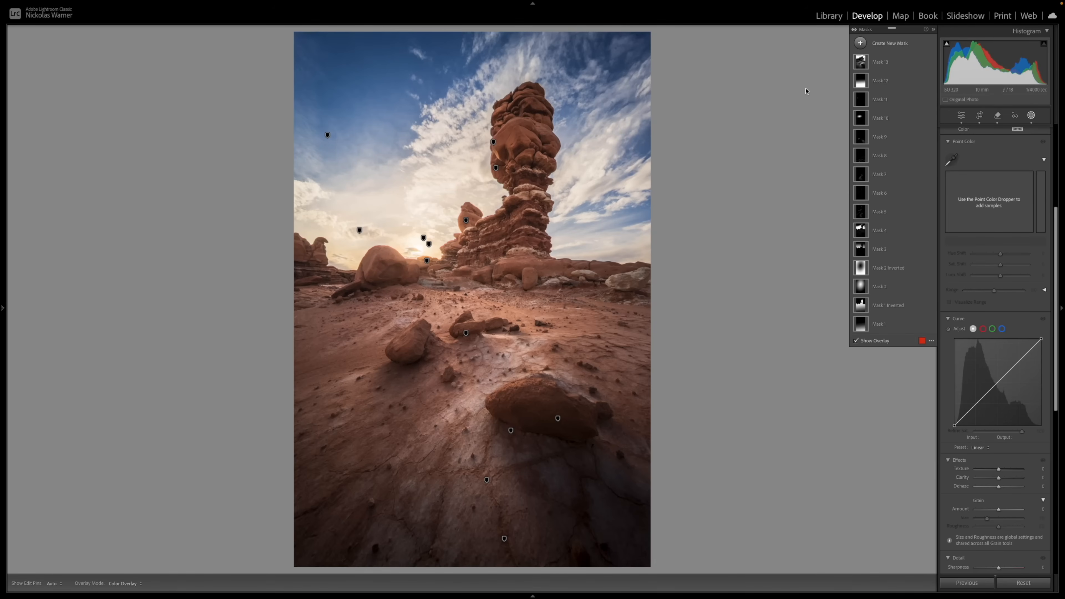
Compare the photo with all masks disabled and enabled, leaving them enabled
left_click(854, 30)
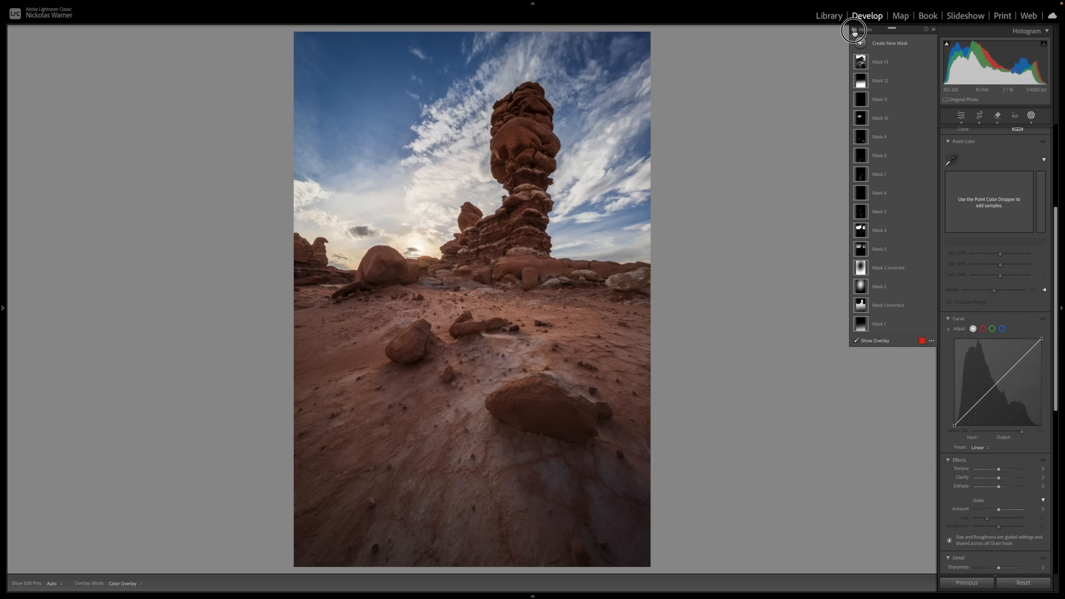
left_click(855, 31)
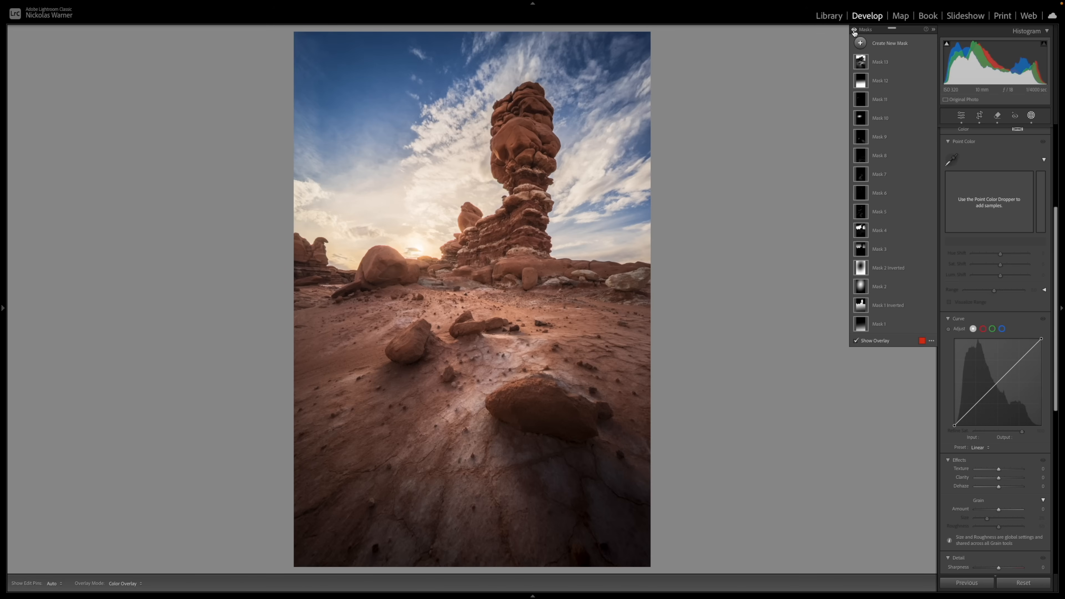
left_click(855, 30)
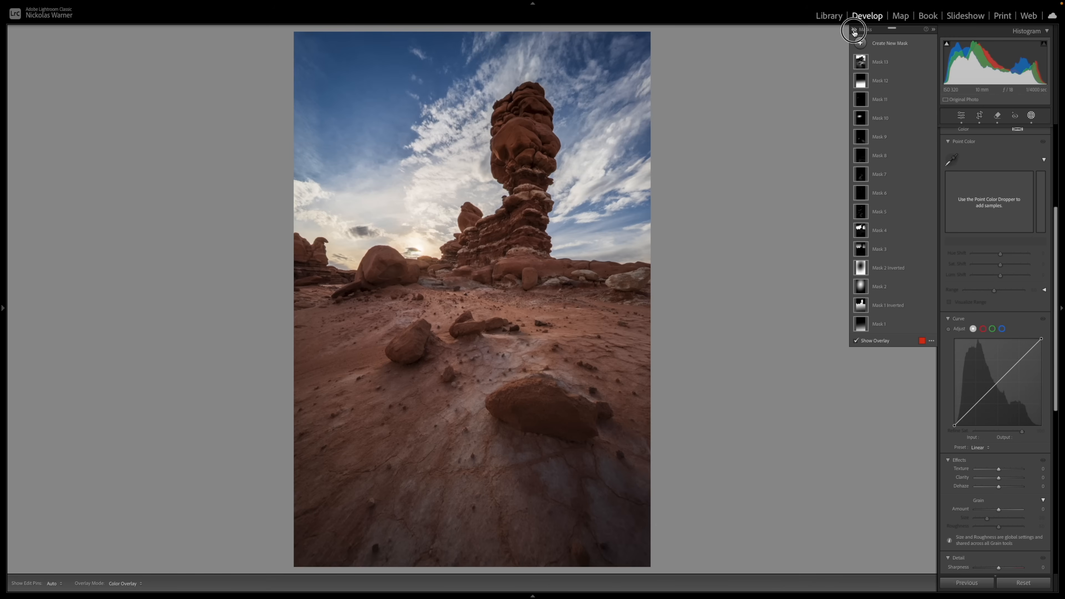
left_click(854, 30)
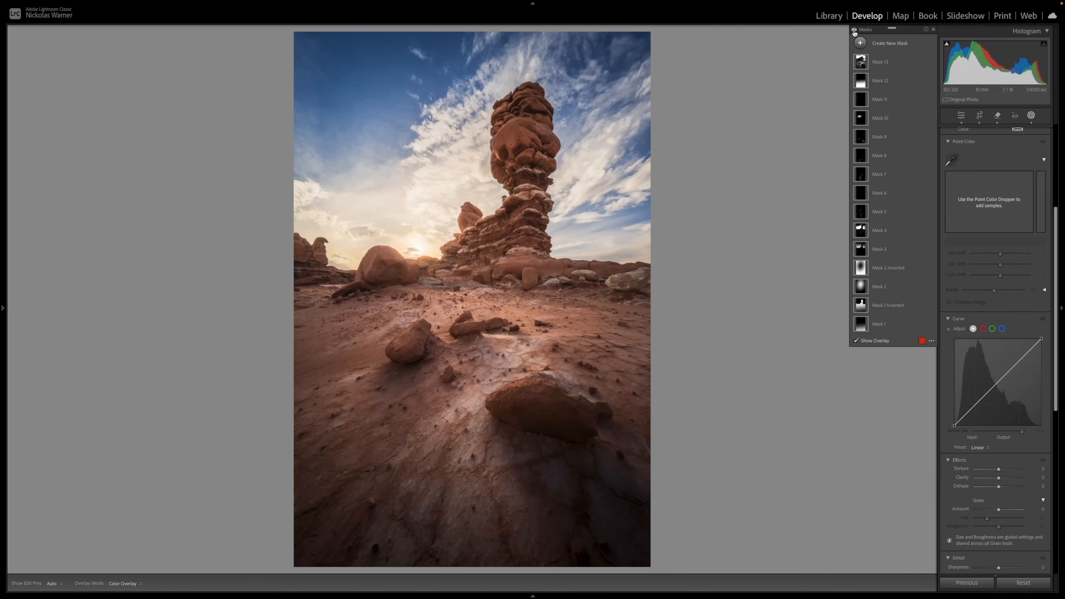
left_click(854, 31)
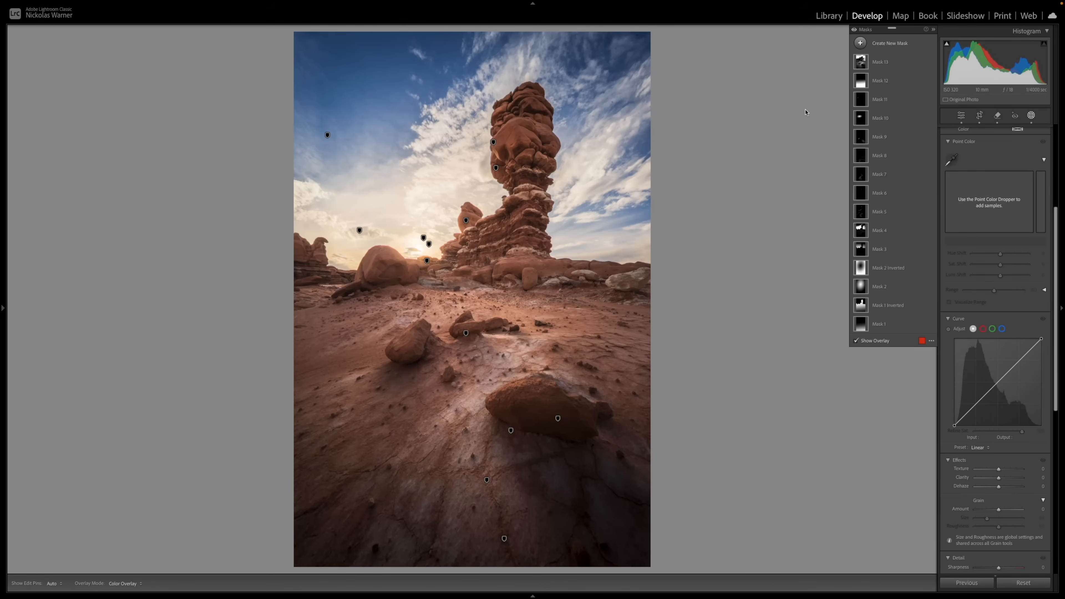